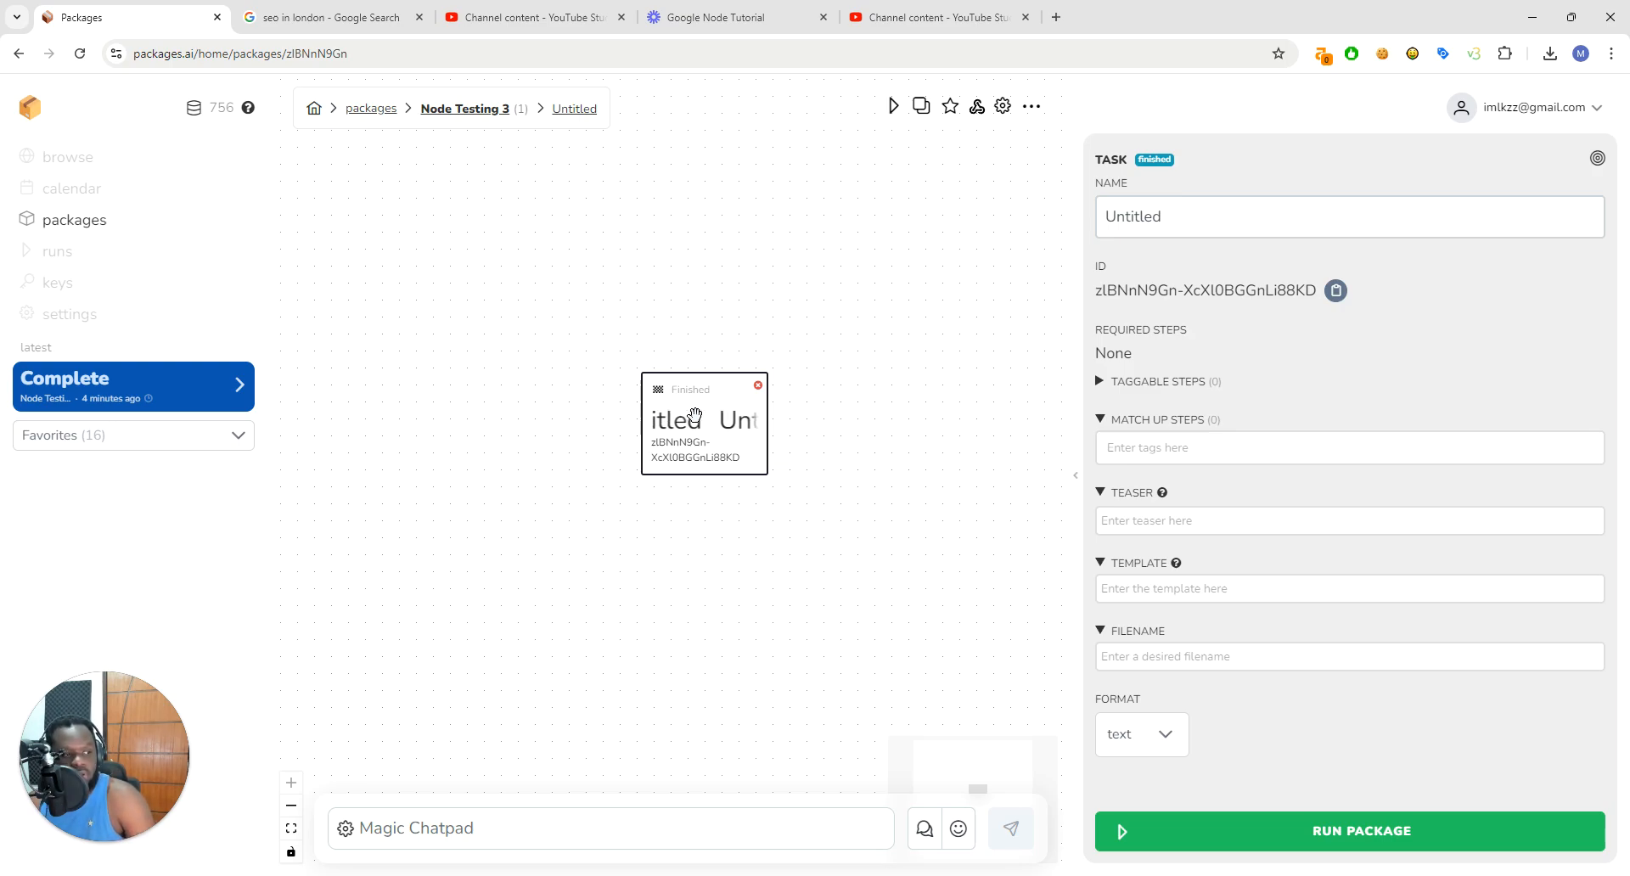
drag(695, 413, 708, 417)
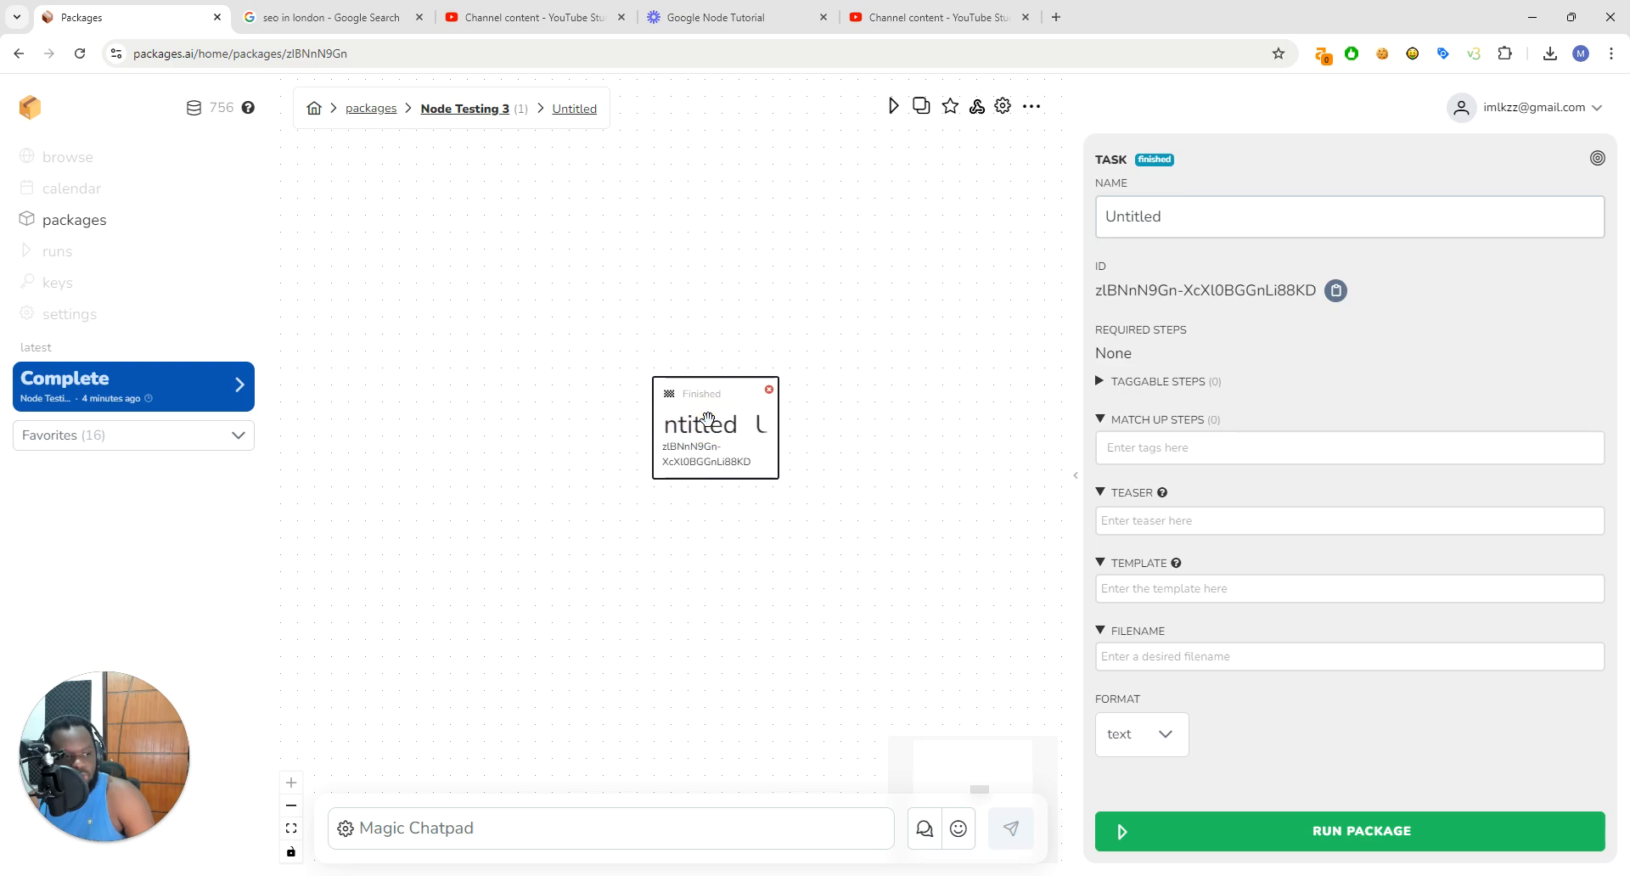
click(1149, 578)
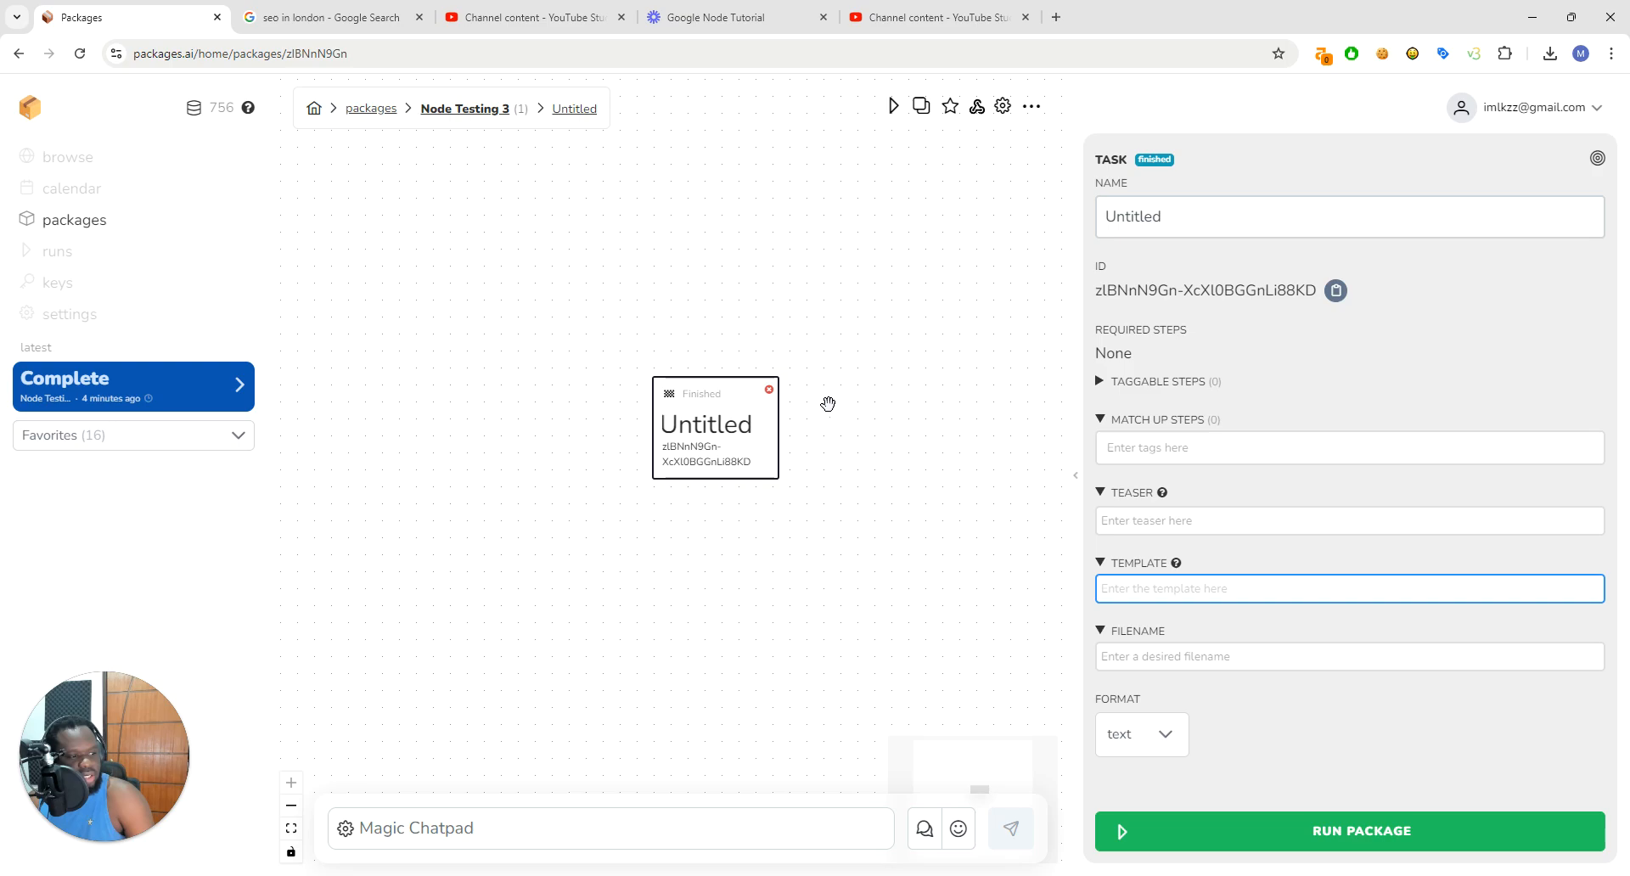
Step: Add an Input node above the Finished node and name it Random Text
drag(688, 403, 687, 427)
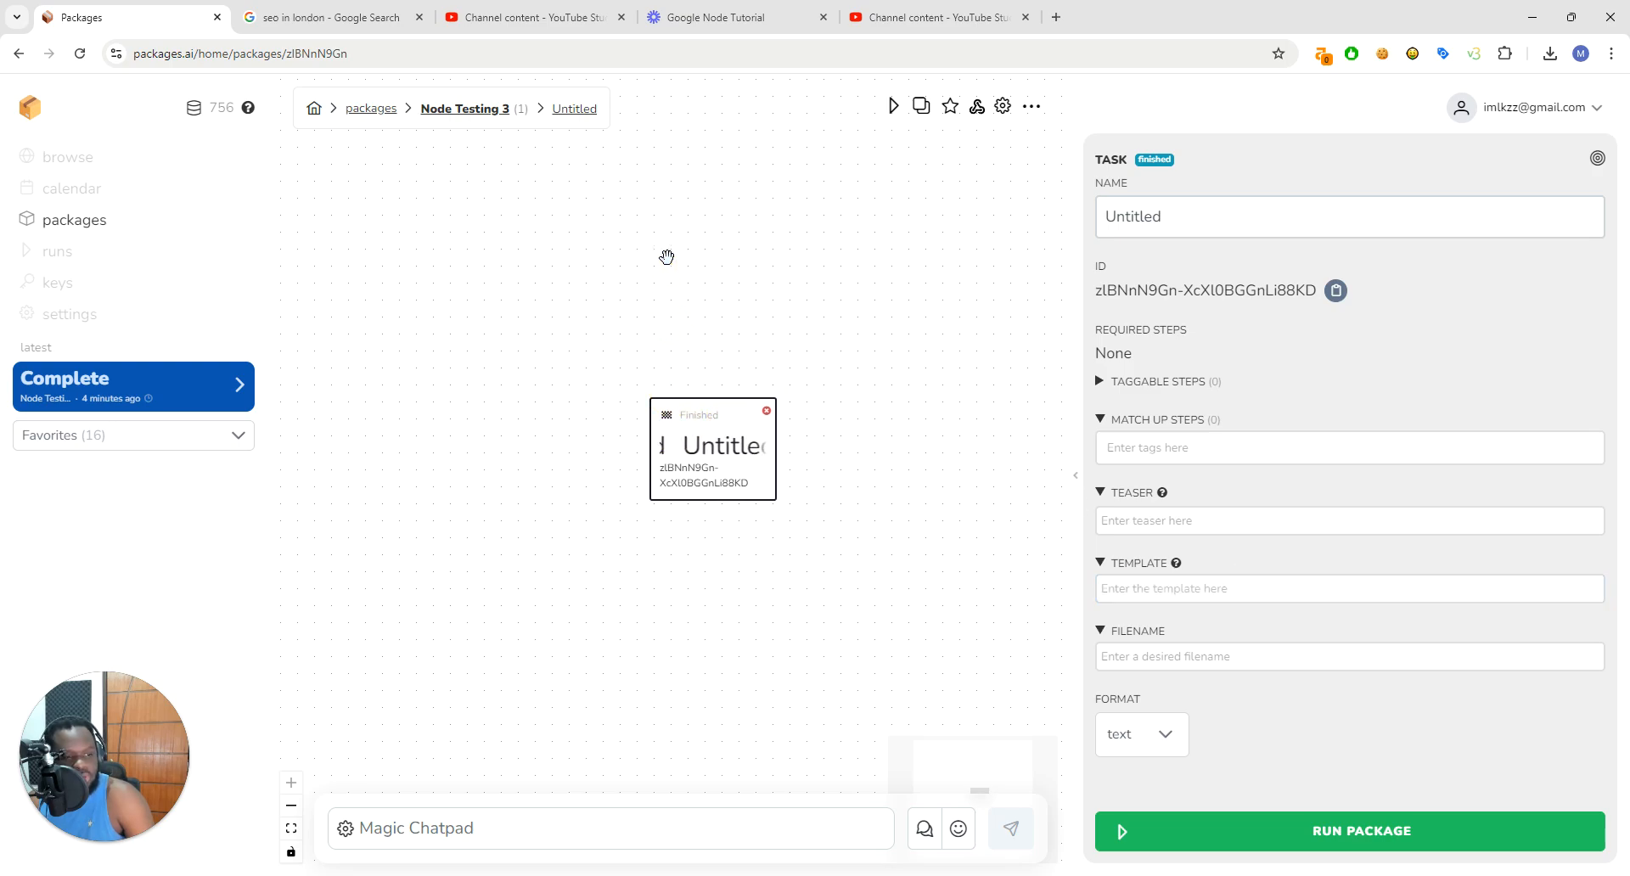
right_click(685, 206)
click(722, 231)
click(673, 291)
click(691, 453)
click(696, 307)
double_click(1215, 216)
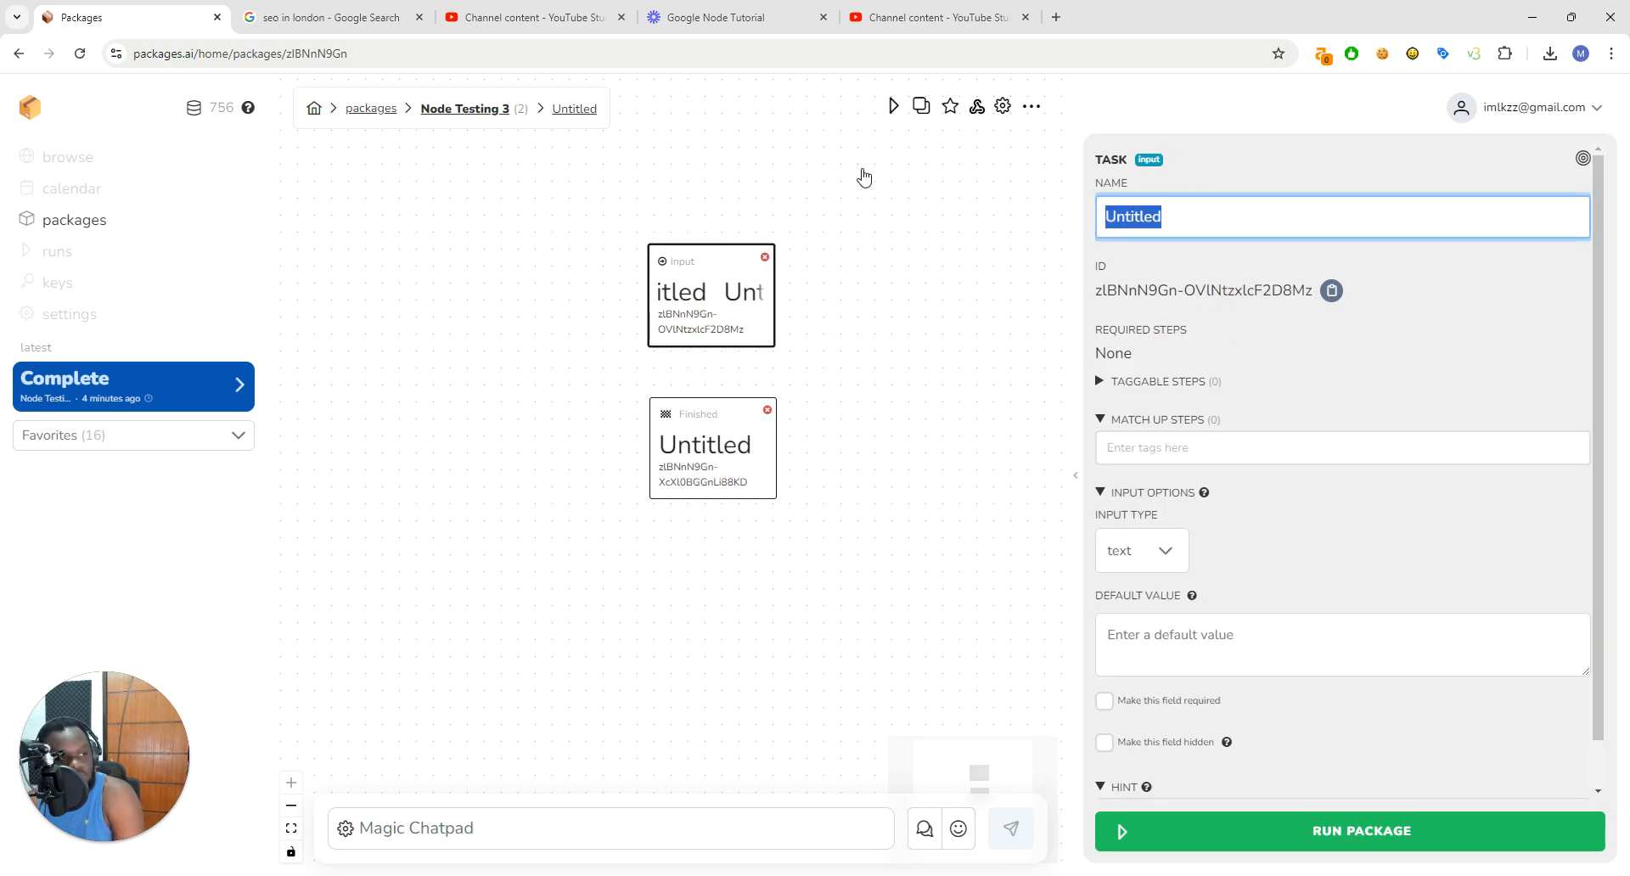
text(Random Text)
Step: Insert the Random Text tag into the Finished node's template
click(666, 443)
click(1158, 582)
text(@)
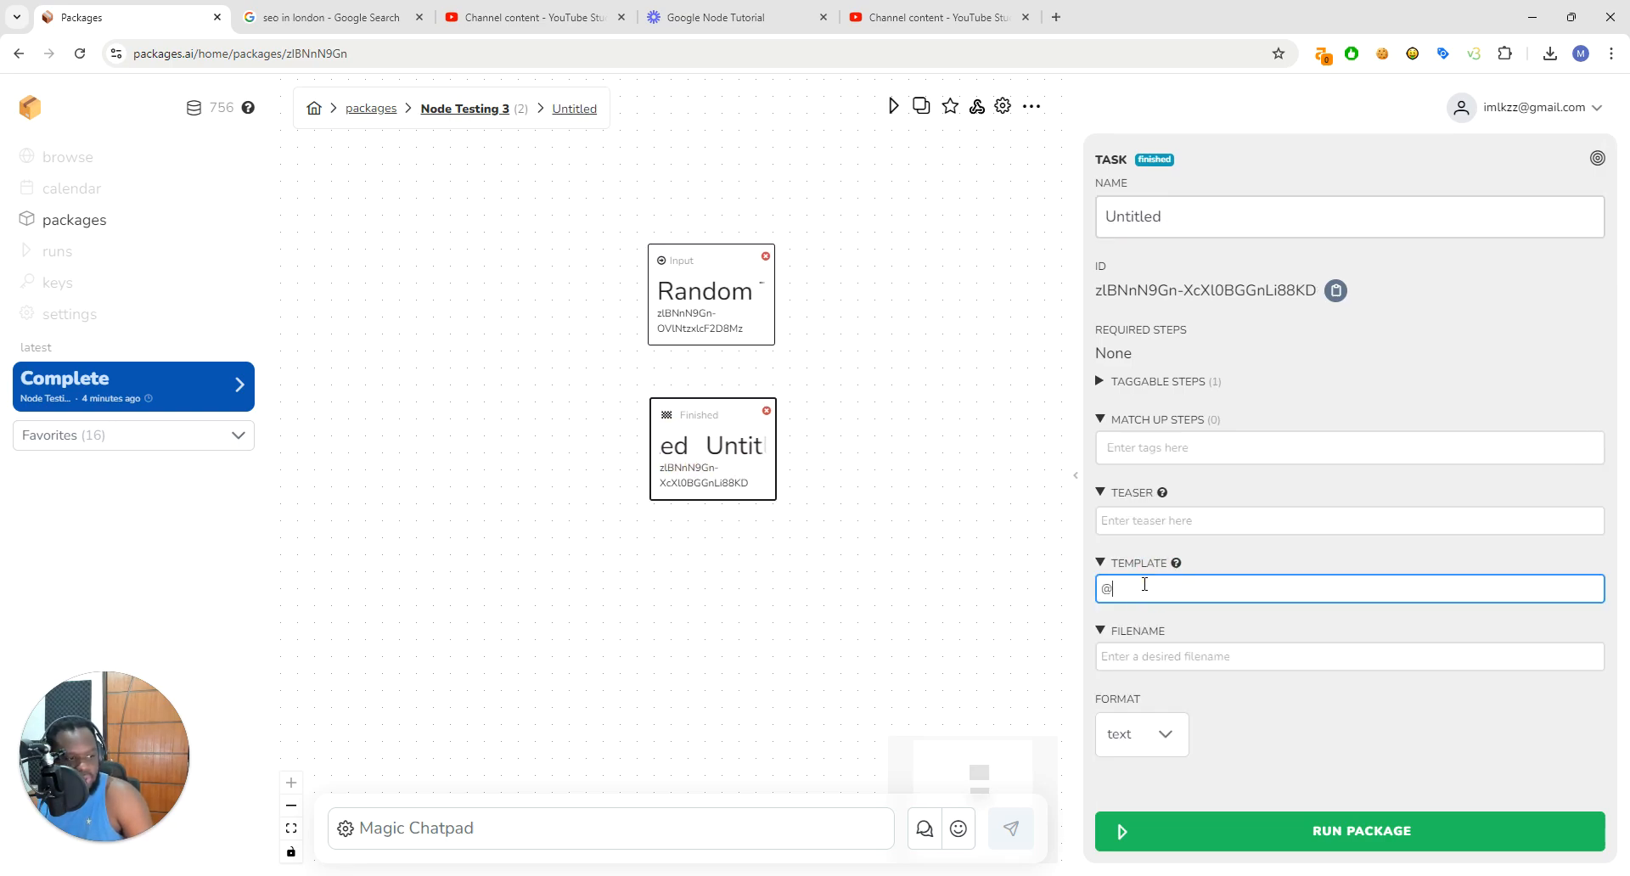
text(Ran)
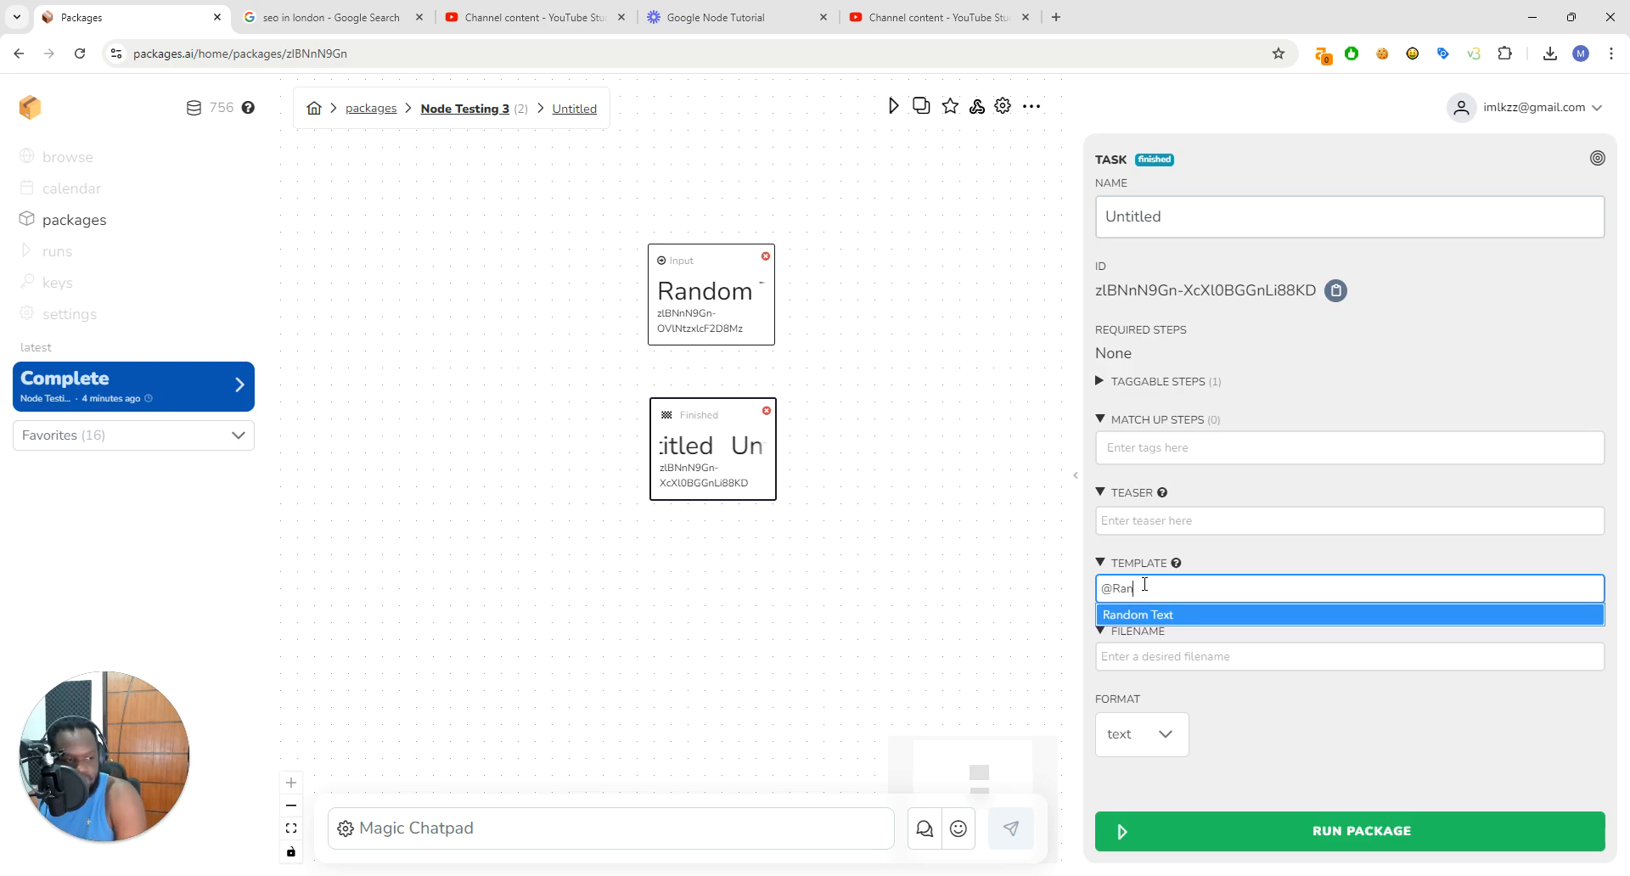
key(Return)
Step: Rename the Finished node as All Done
click(1185, 218)
key(ctrl+a)
text(A;;)
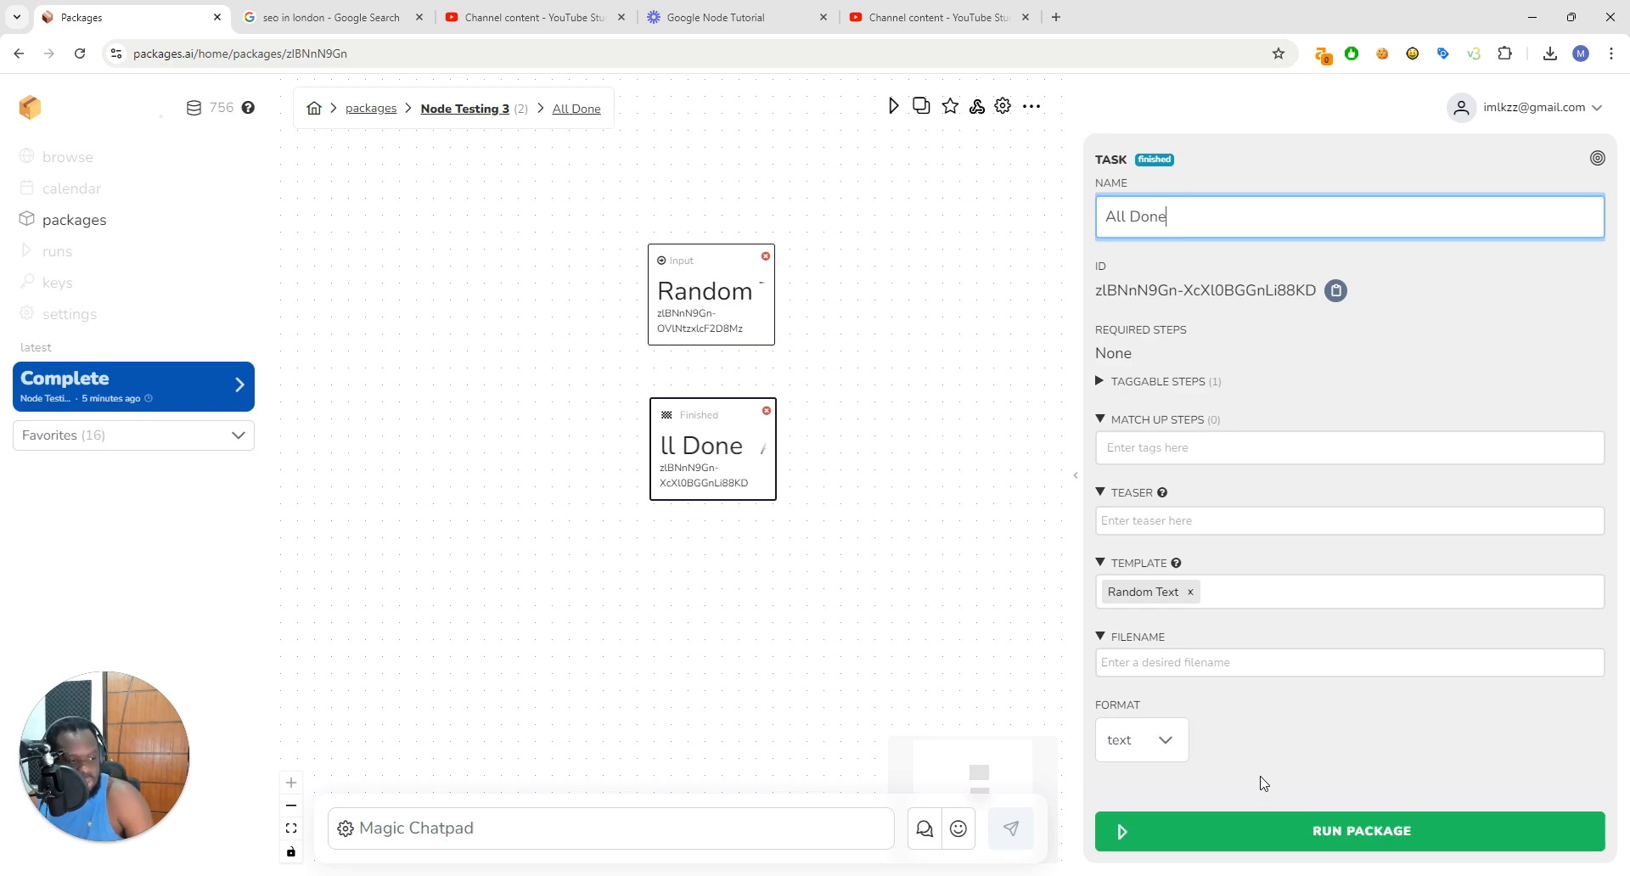
Step: Run the package with "Hello everybody" as the Random Text input, and return from the run output to the canvas
click(1270, 828)
click(798, 420)
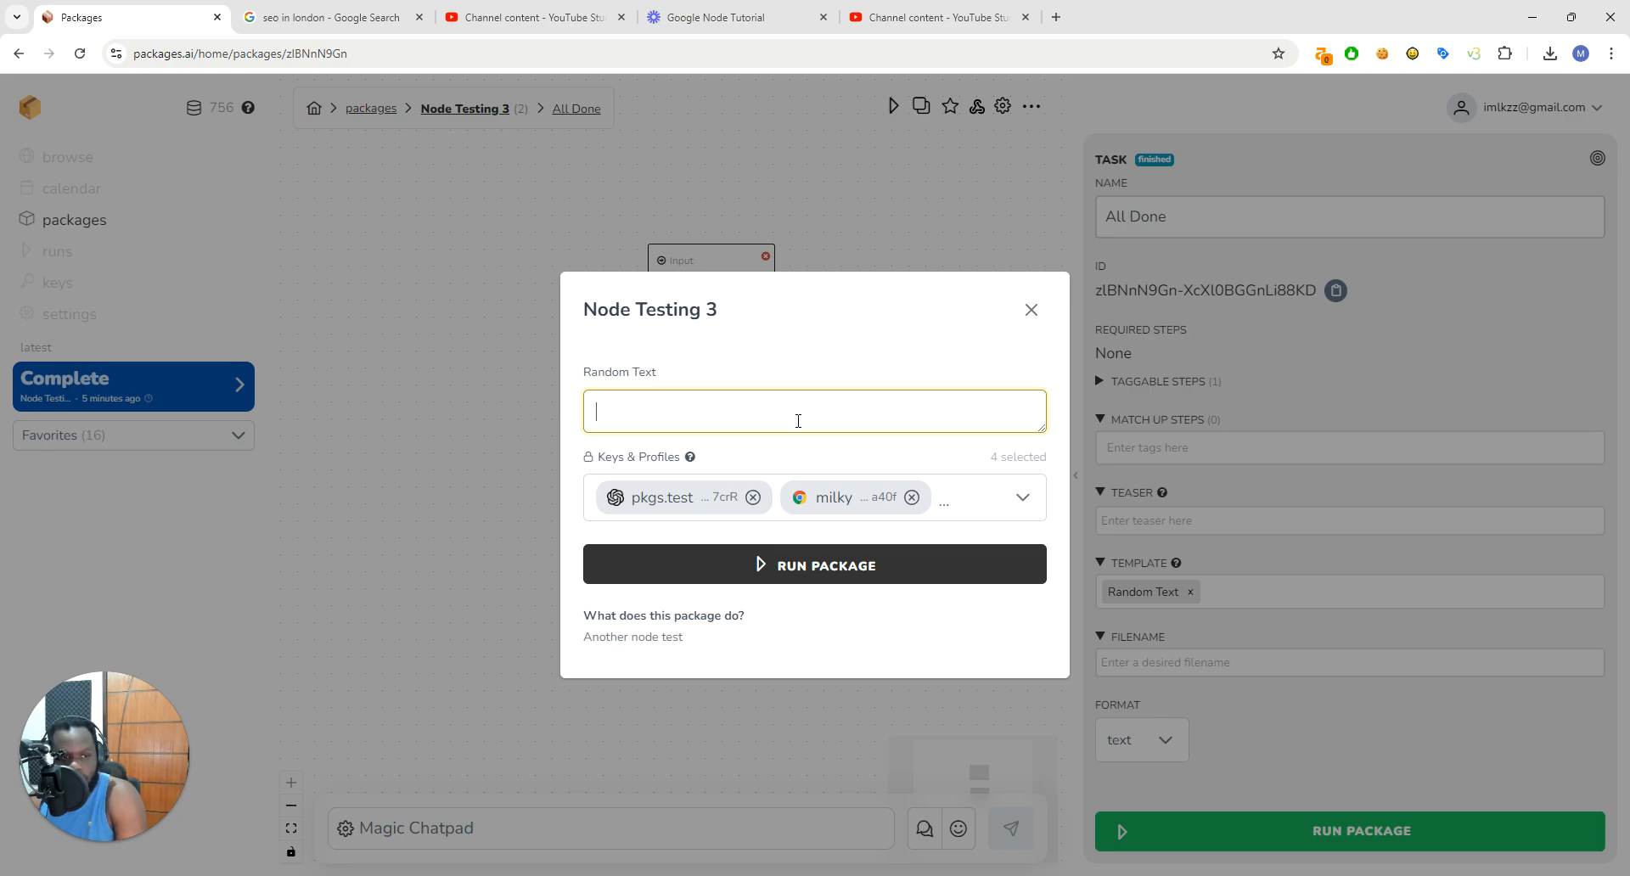
text(Hello everybody)
click(933, 581)
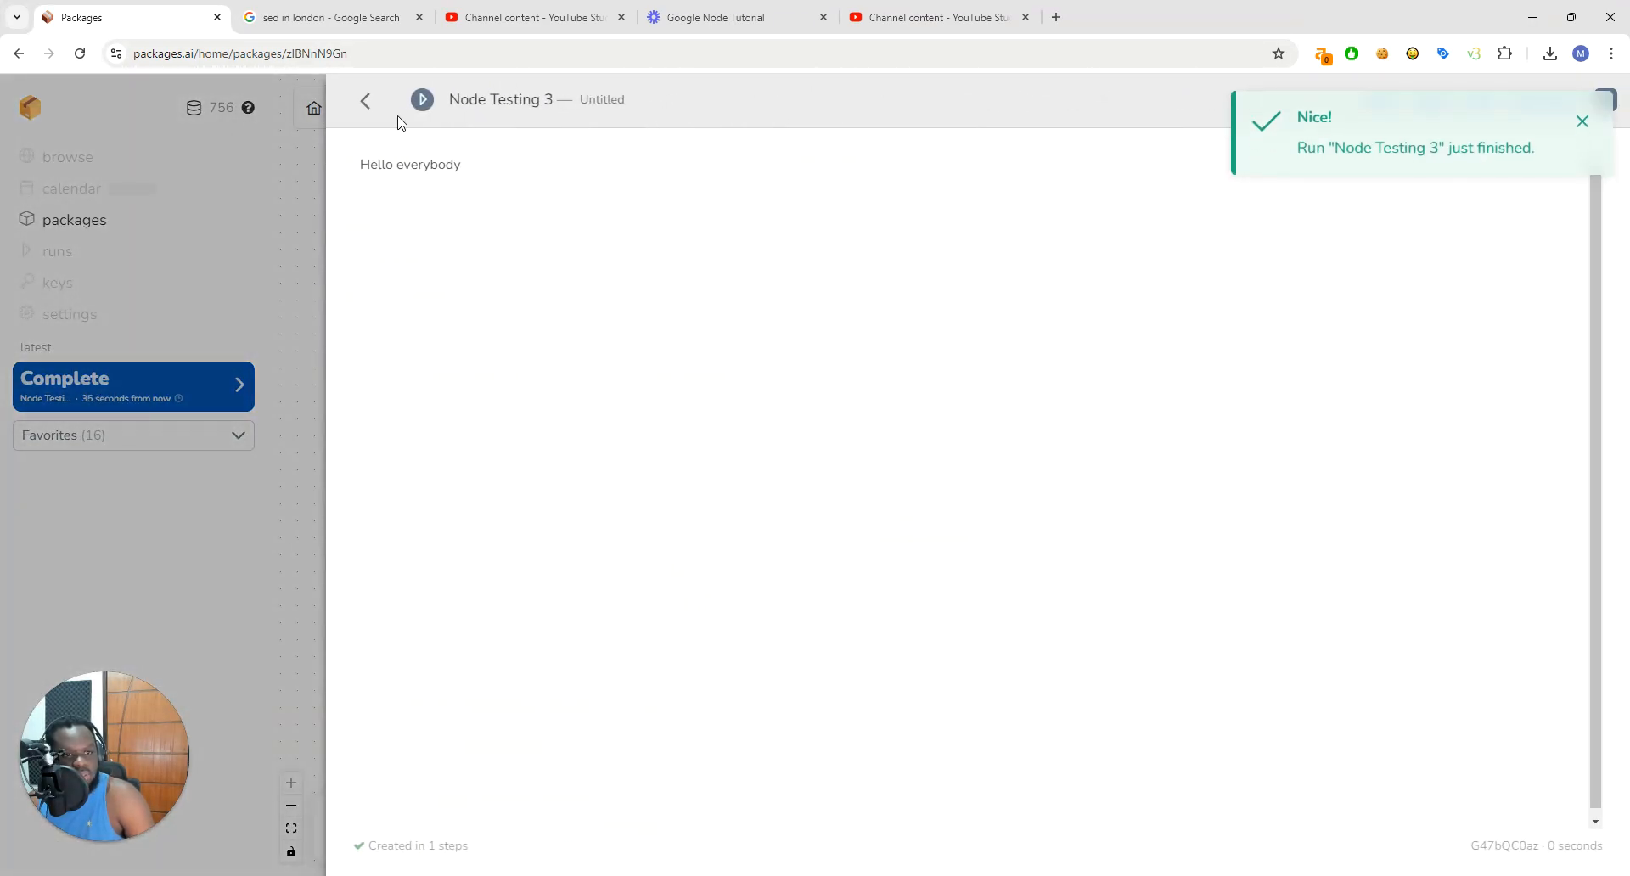
click(360, 101)
Step: Move the All Done node down and the Random Text node up to make room between them
drag(724, 467, 721, 519)
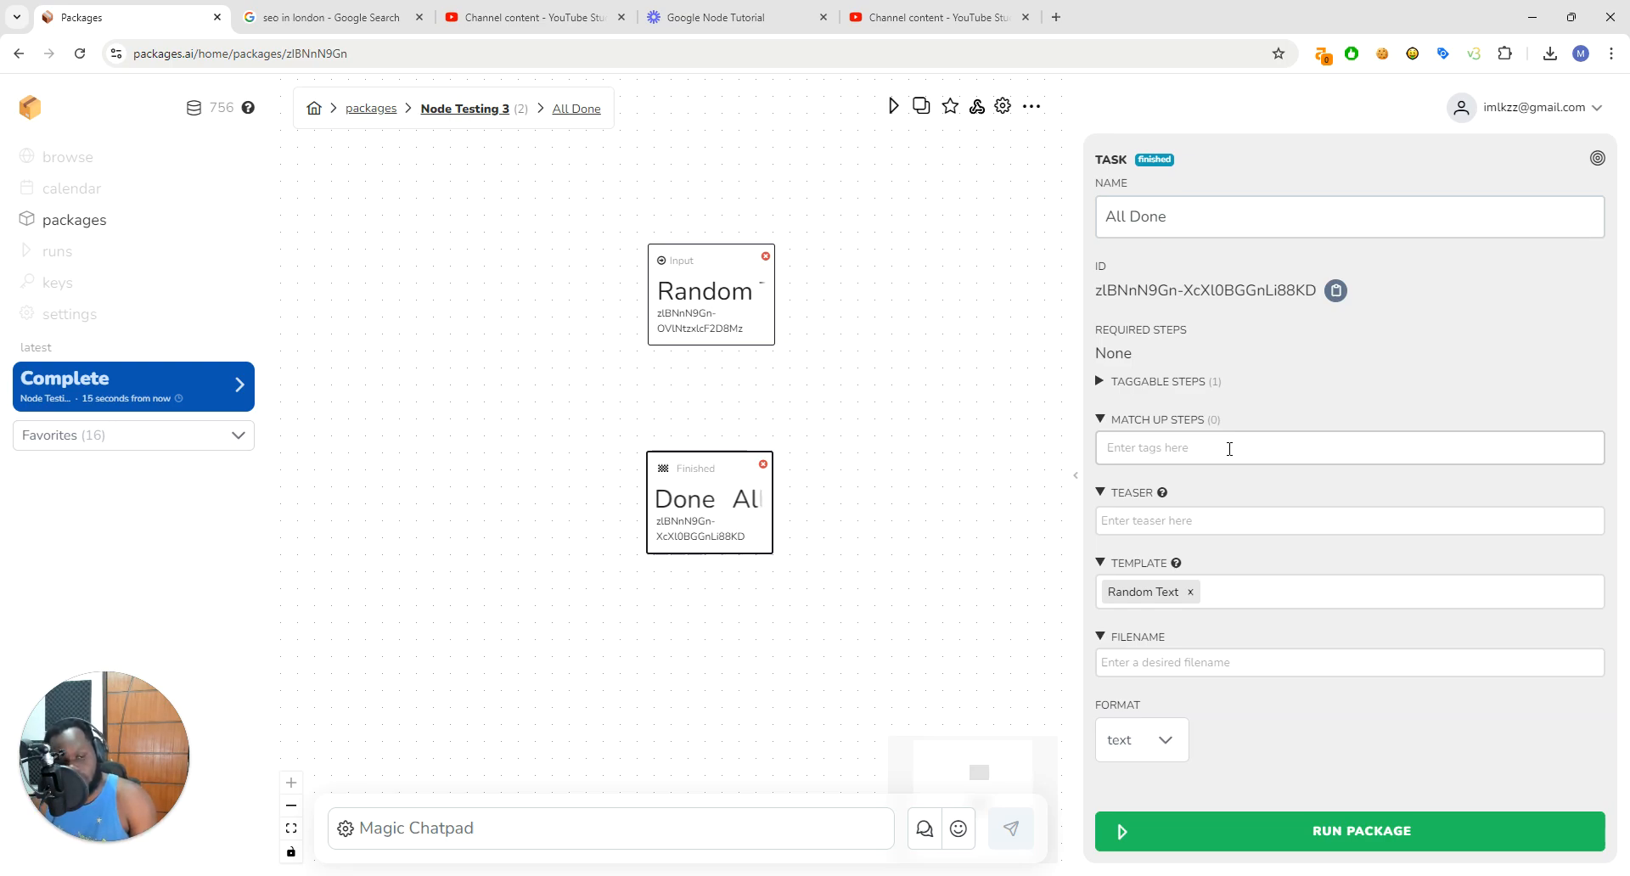
click(1229, 448)
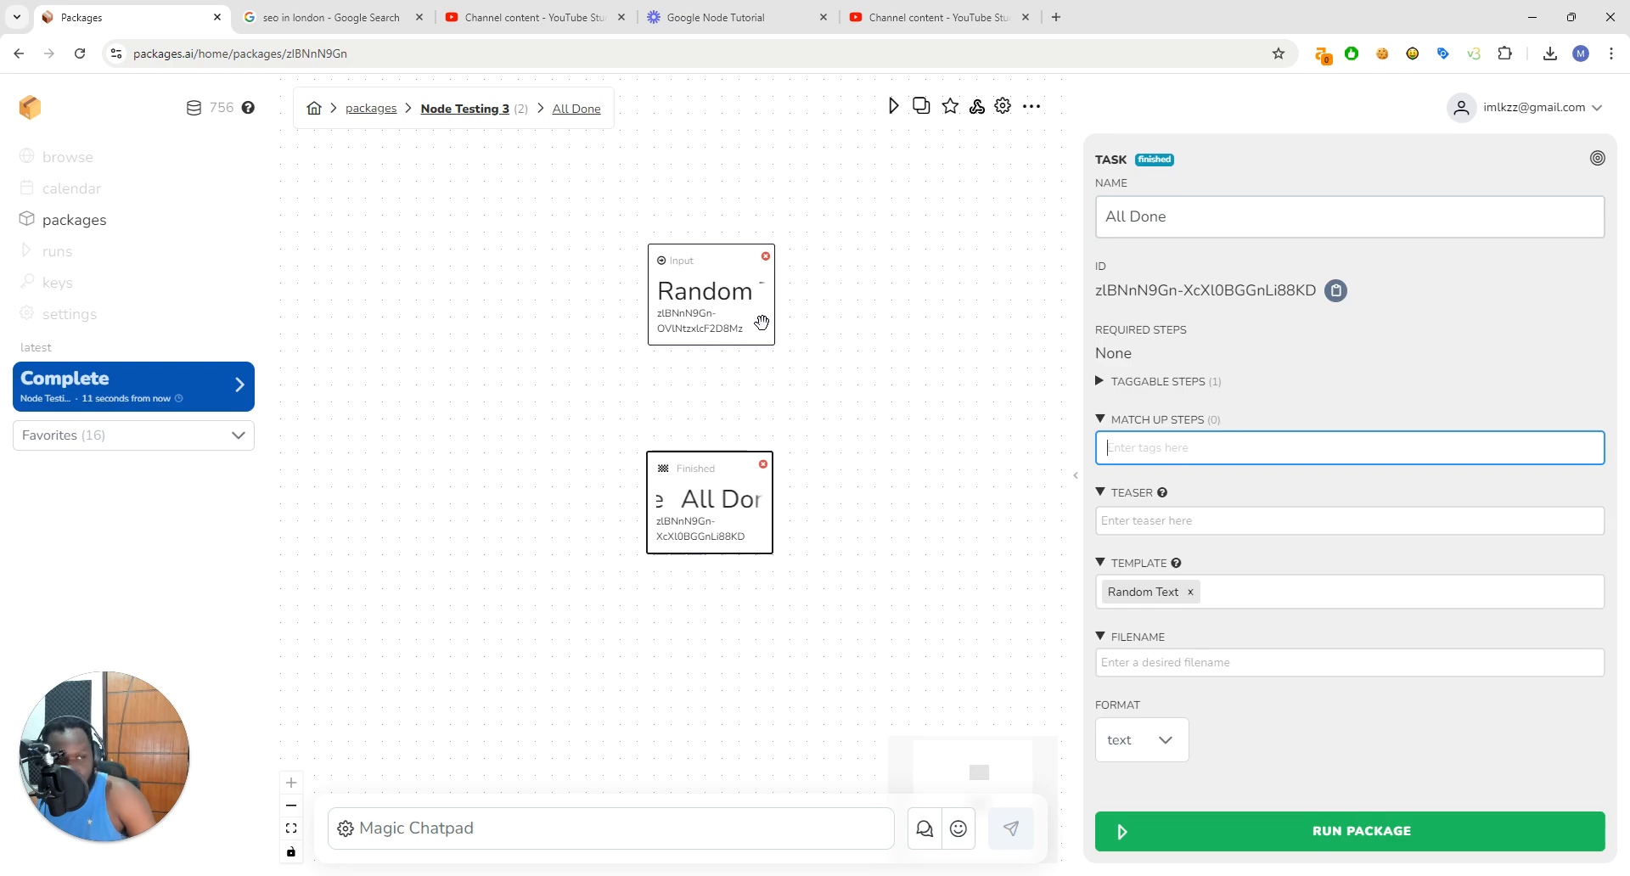
click(1133, 515)
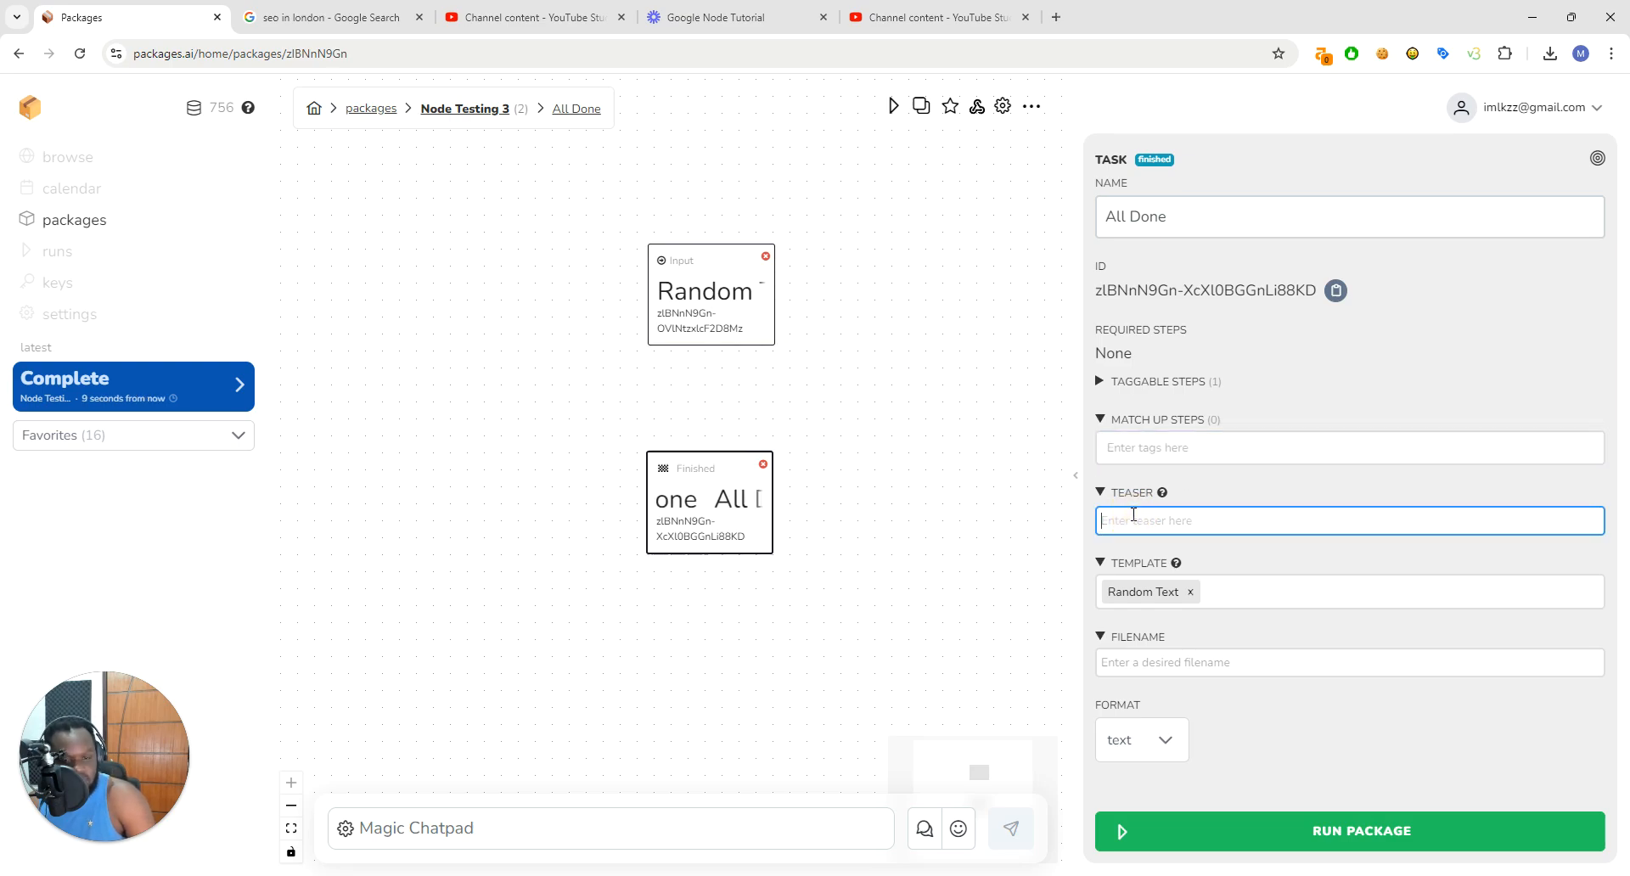
drag(658, 298, 667, 254)
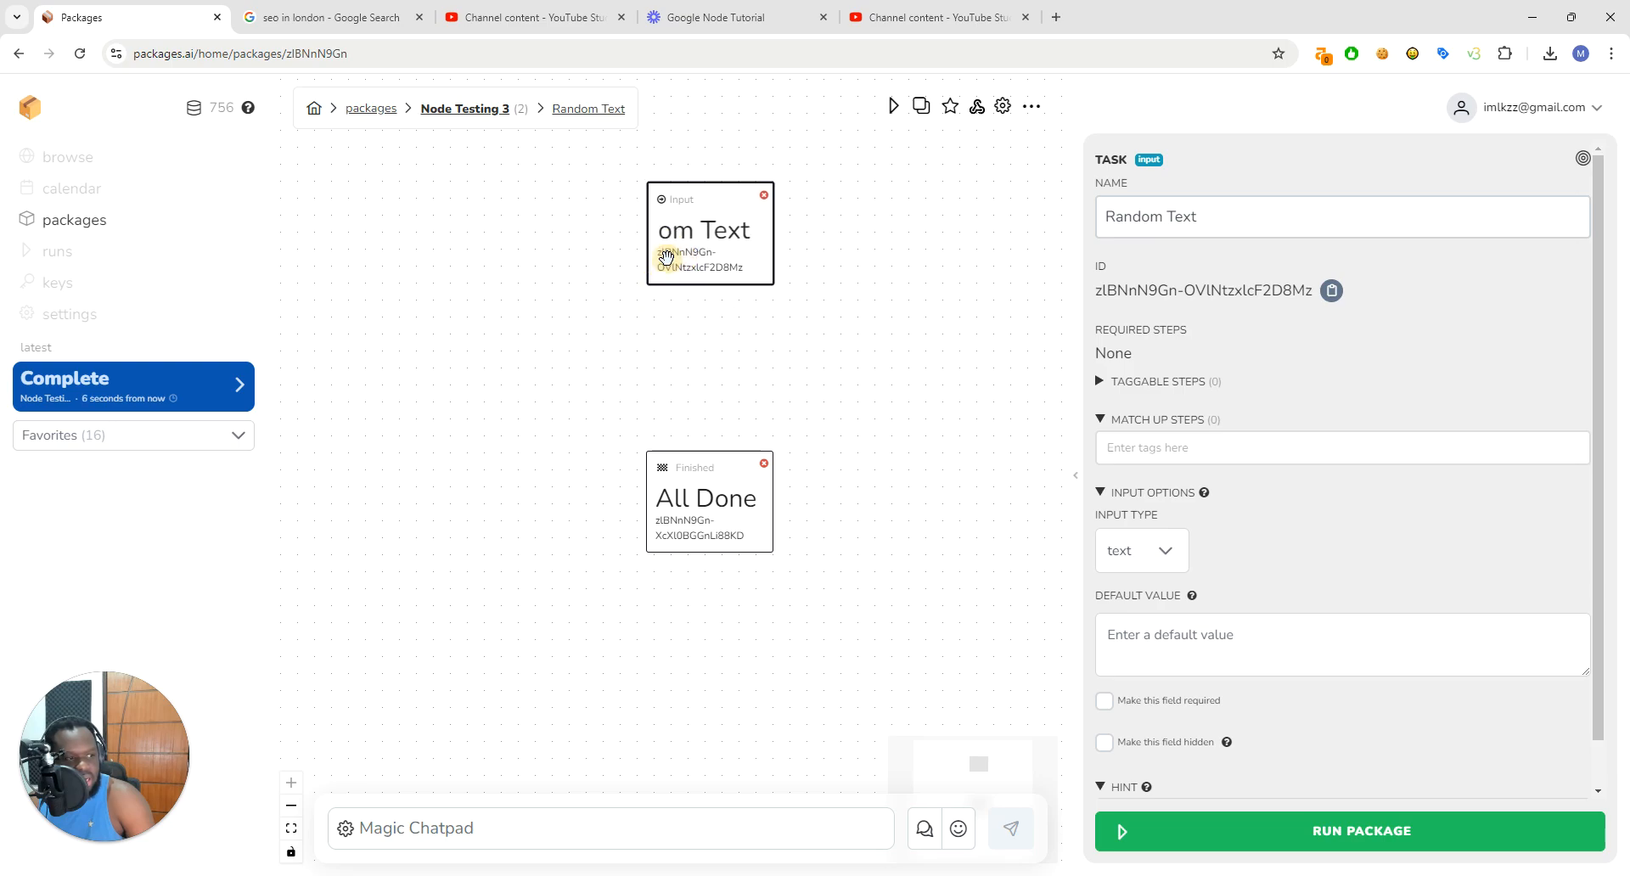
Step: Add a JS Runner node between the Random Text and All Done nodes
right_click(698, 336)
mouse_move(832, 544)
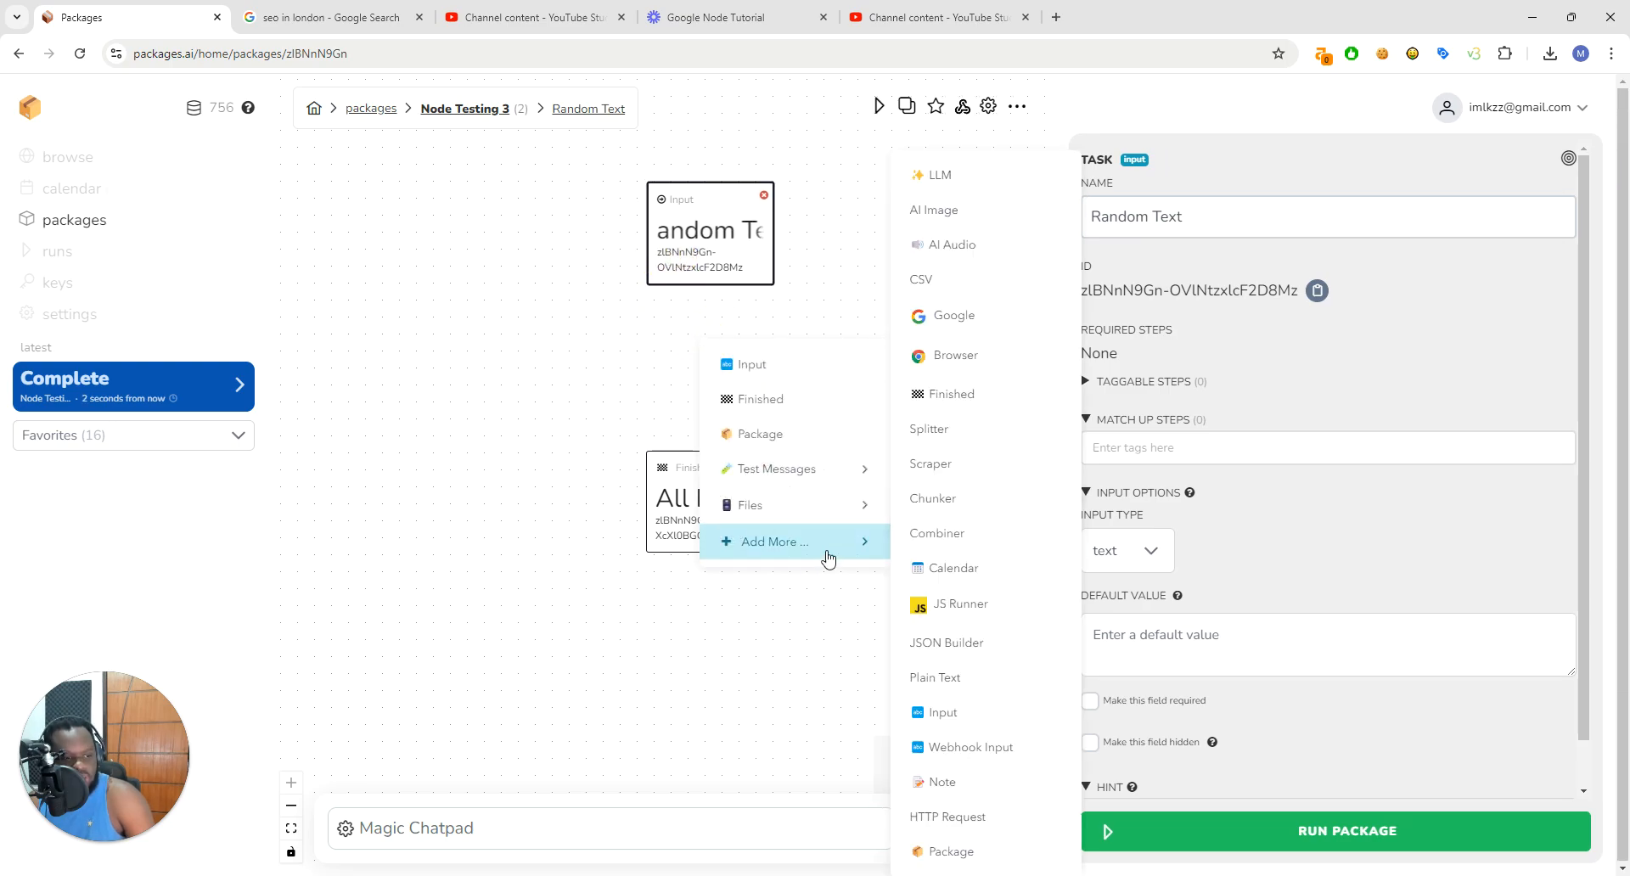
click(925, 599)
click(747, 364)
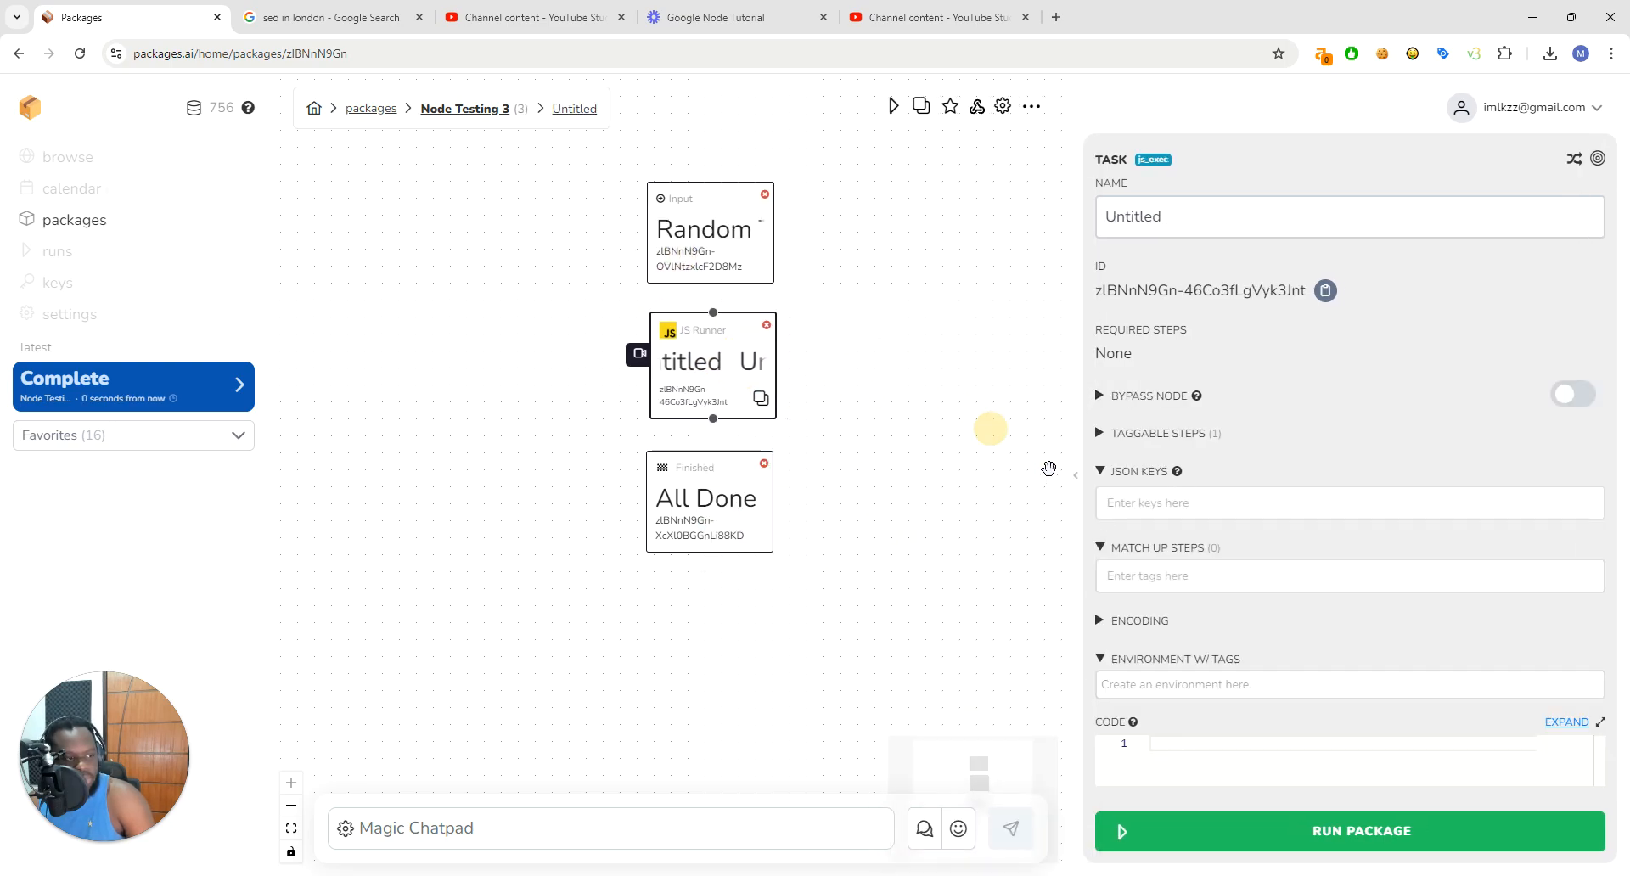
Step: Add the Random Text tag to the JS Runner node's environment
click(1267, 736)
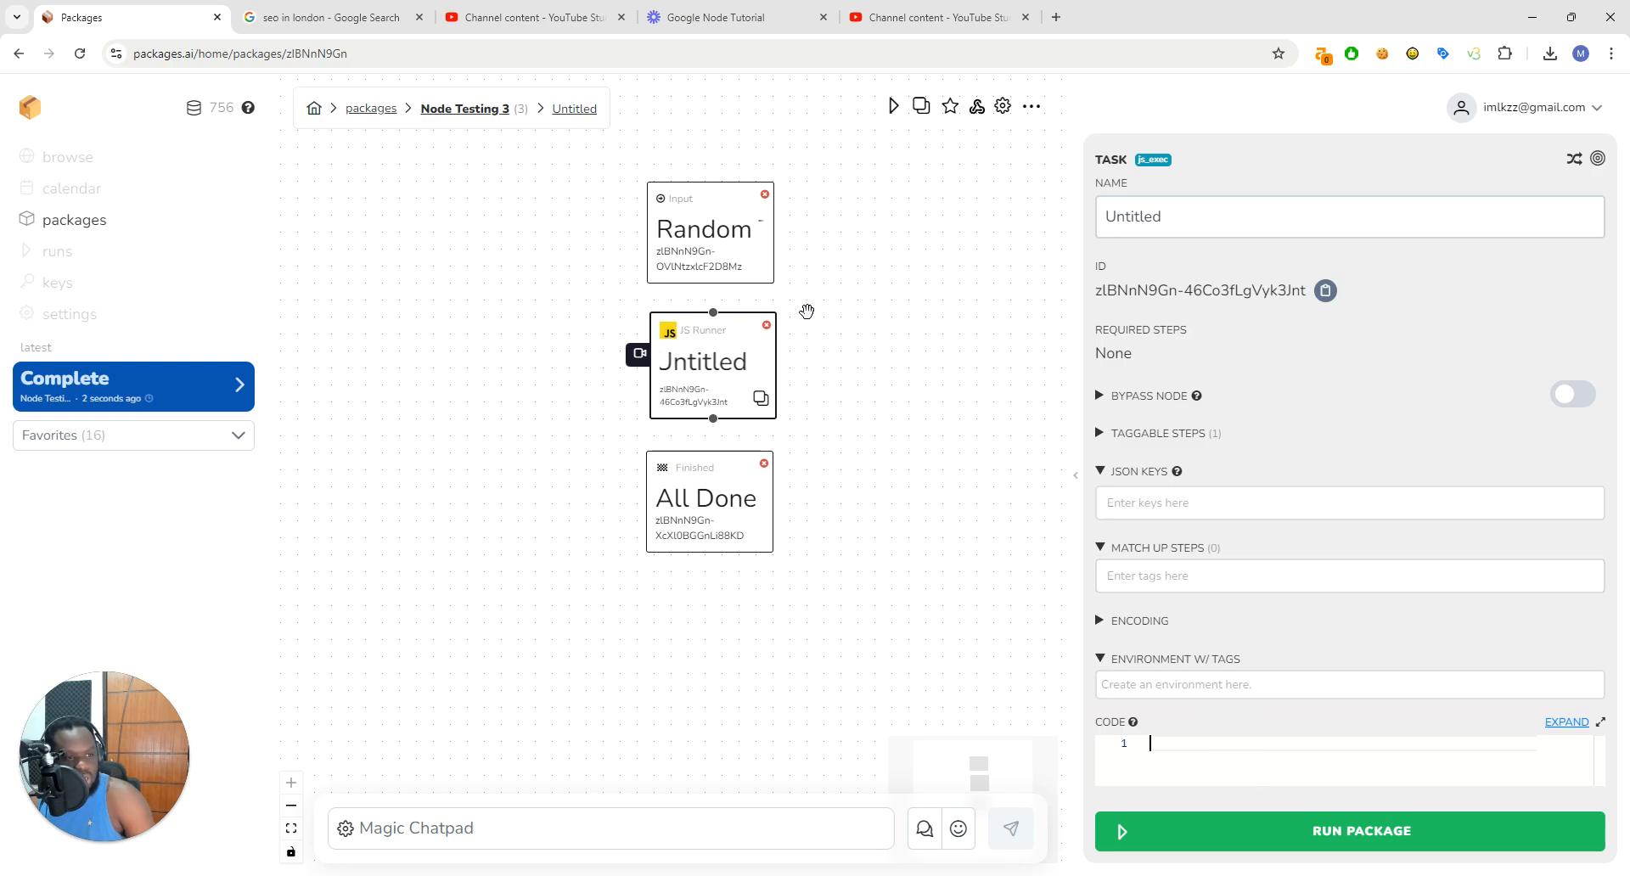
click(742, 262)
click(742, 414)
click(1202, 686)
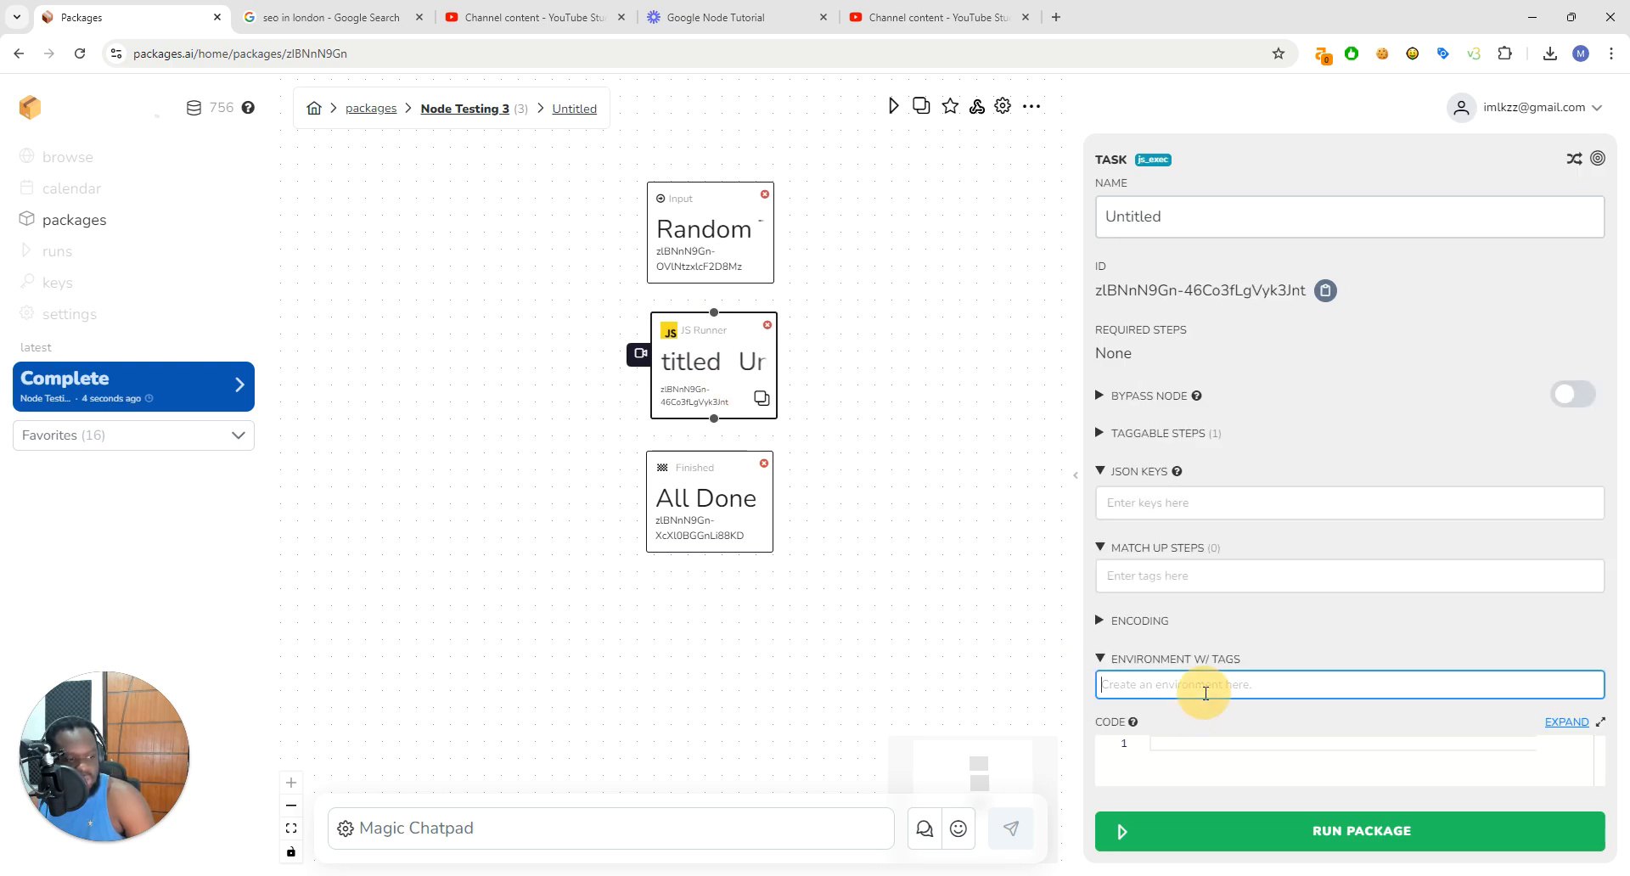
text(ran)
key(Return)
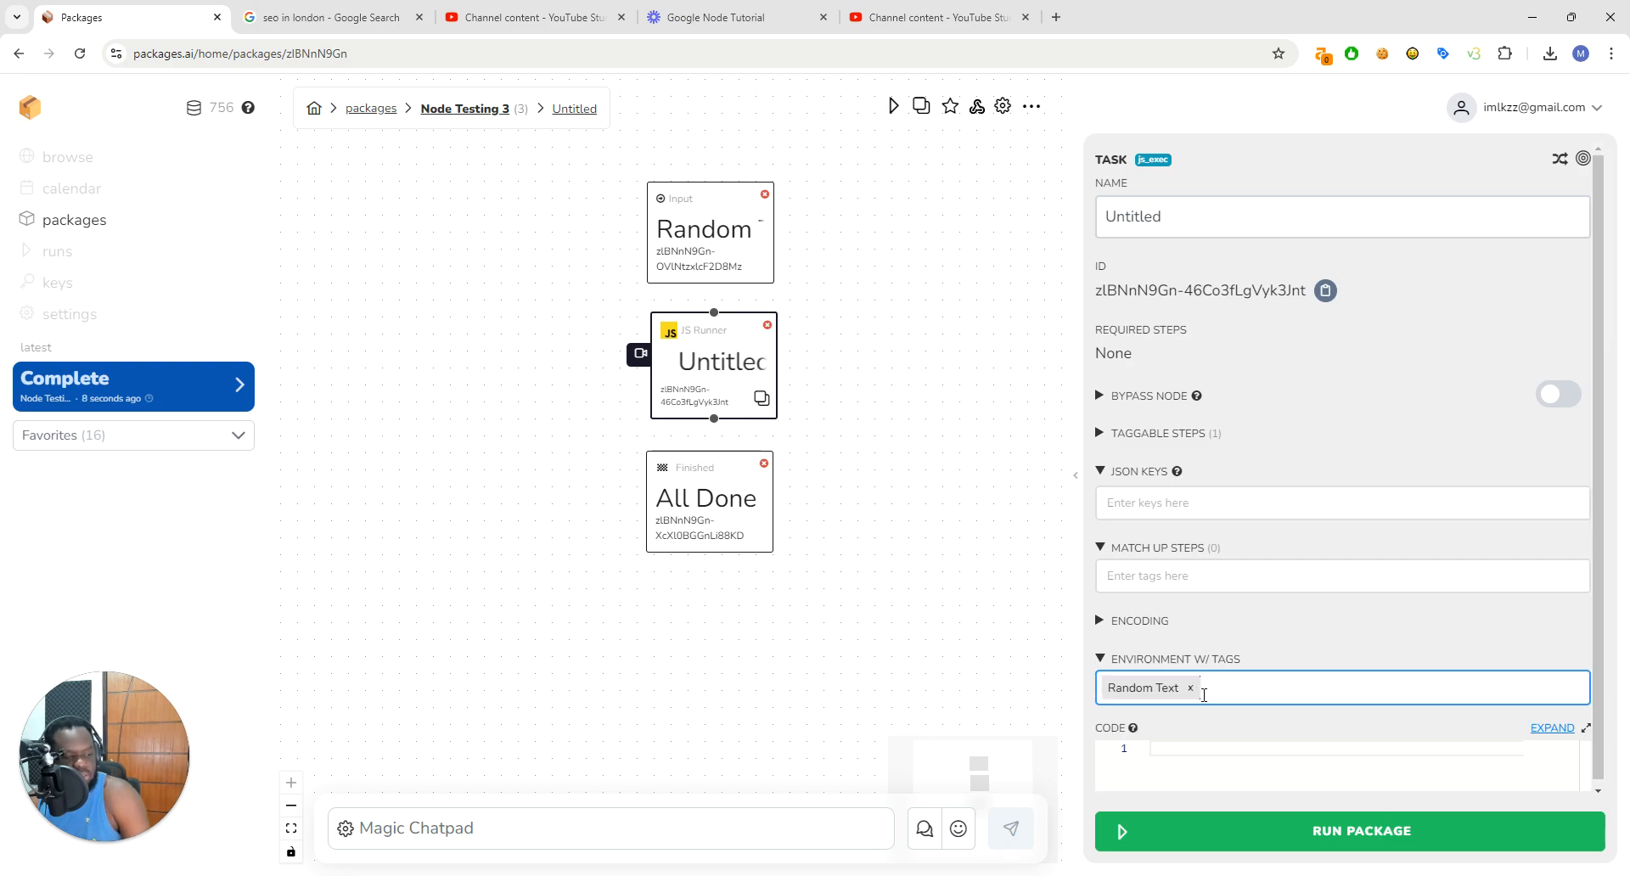
Step: Enter the JS Runner code "return input?.length || 0;"
click(1201, 760)
text(return )
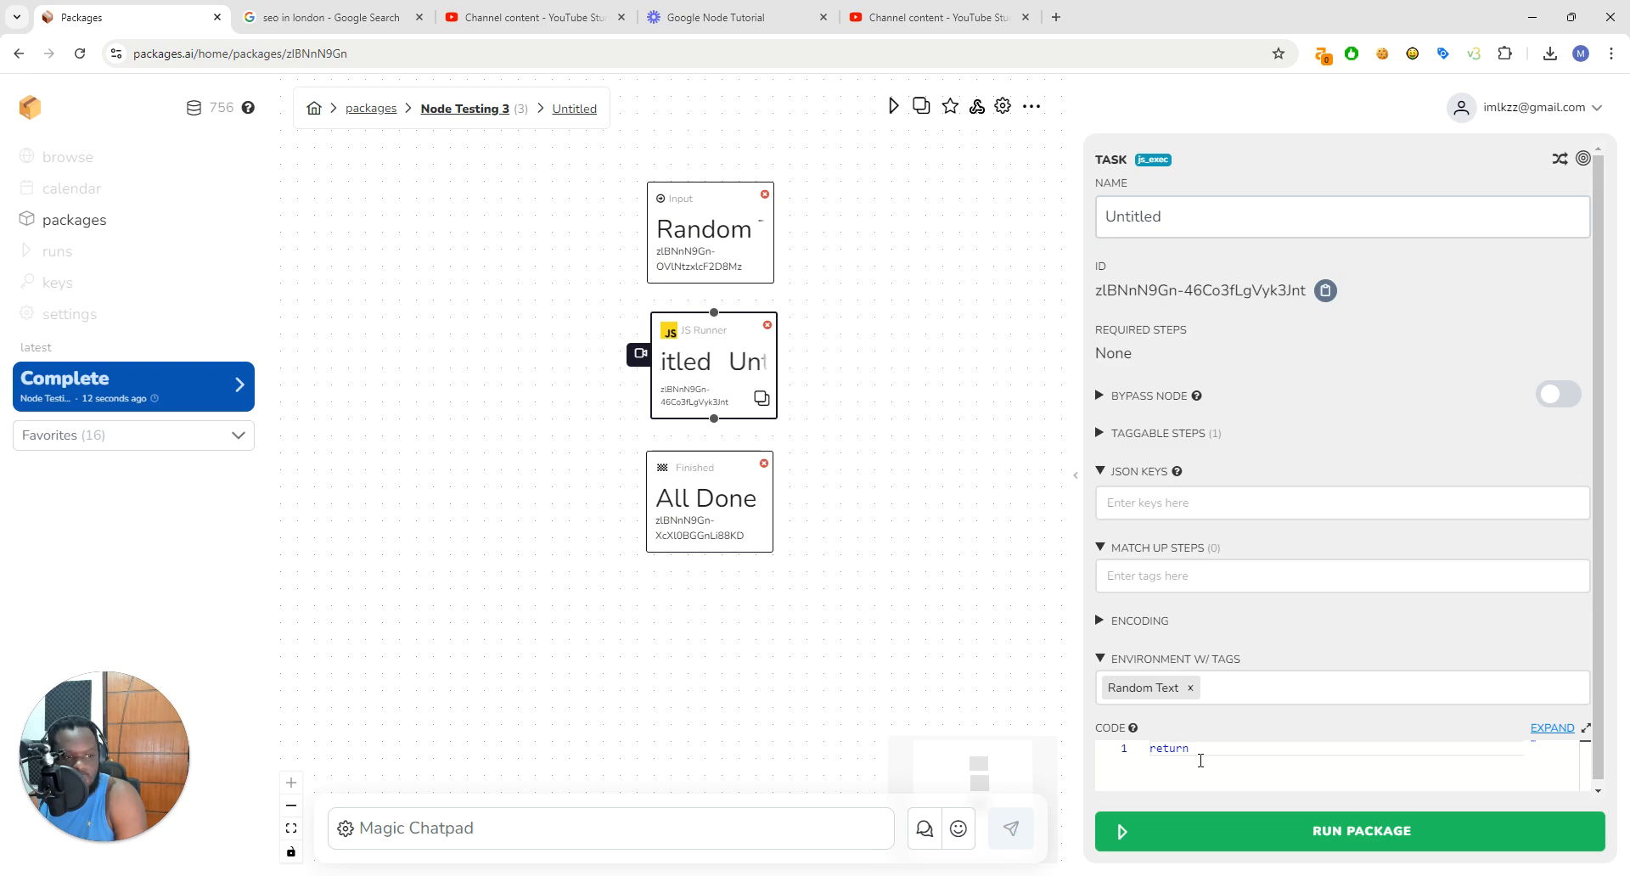
text(input.l)
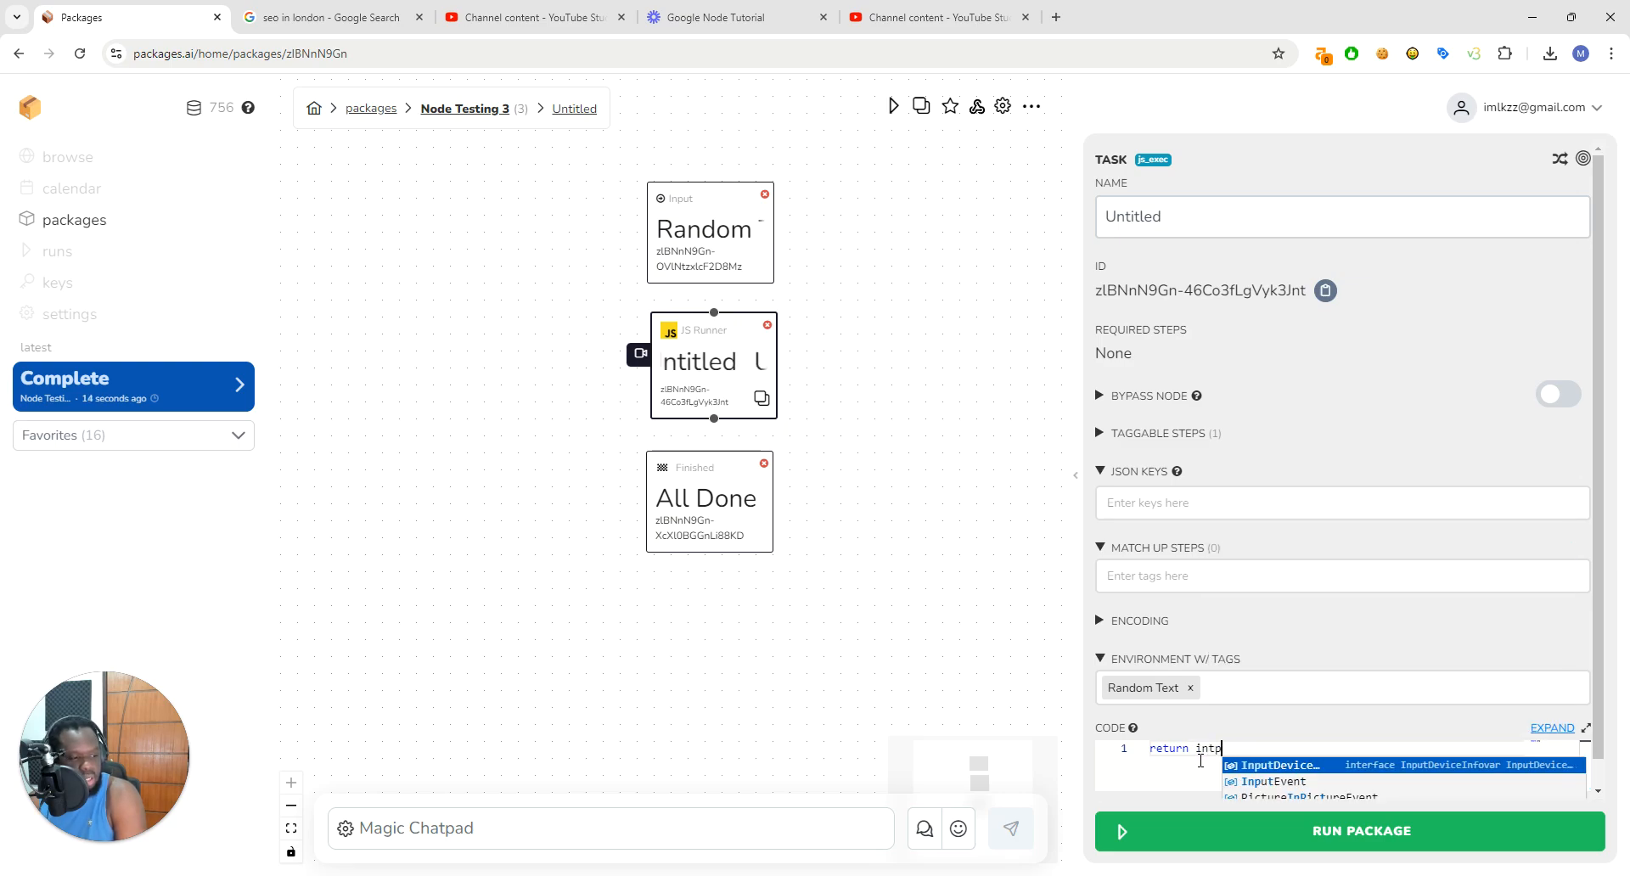
text(.length;)
key(Left)
text(|| )
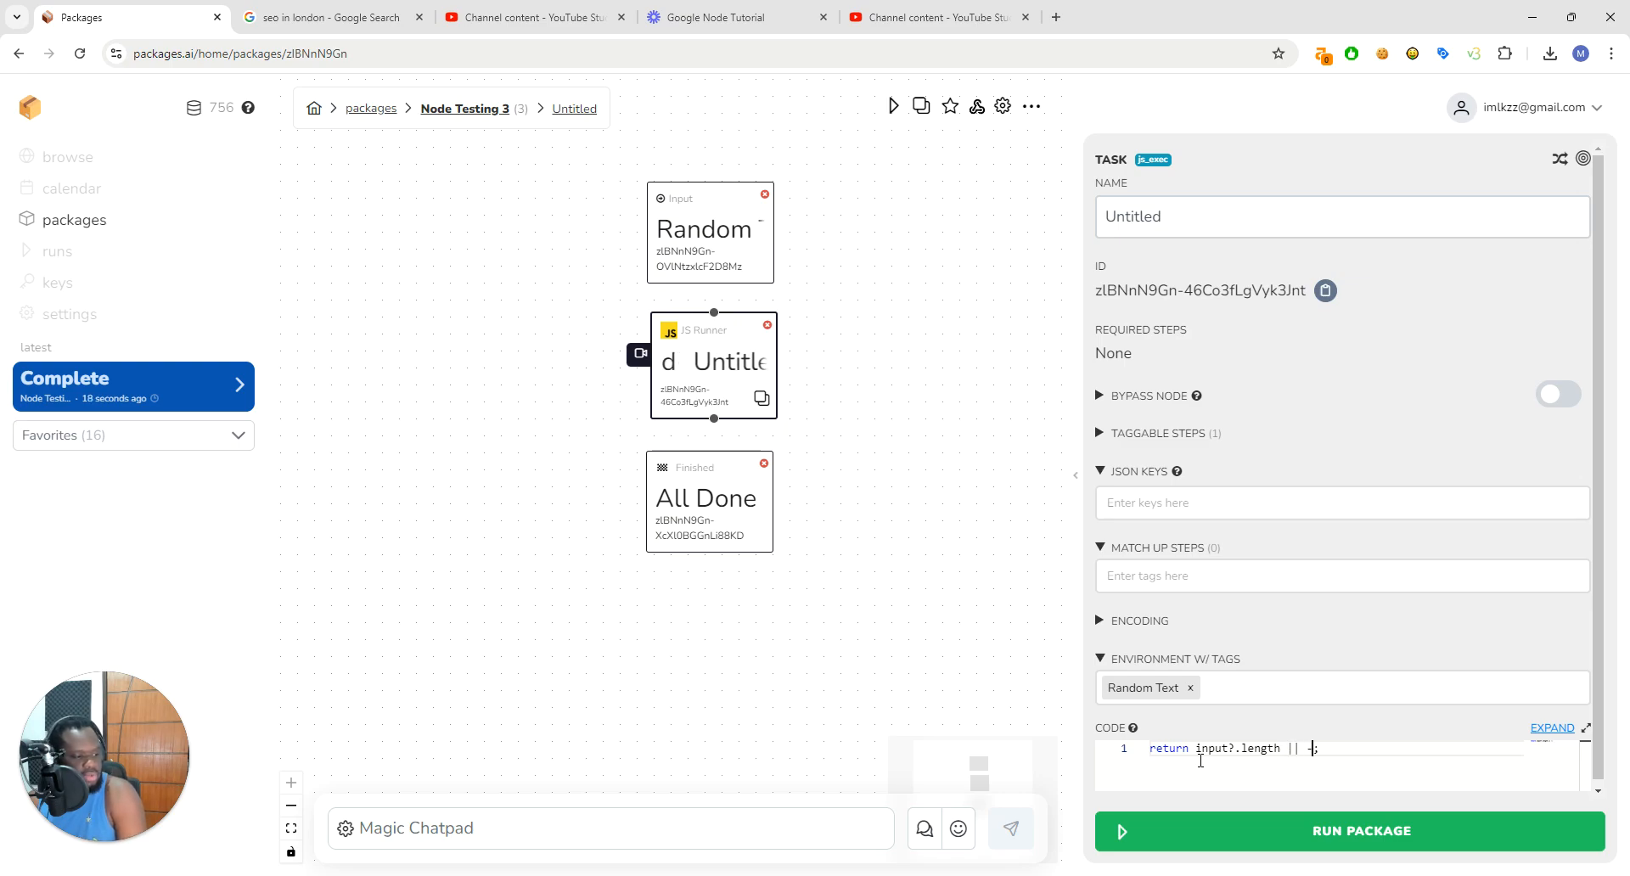
text(0)
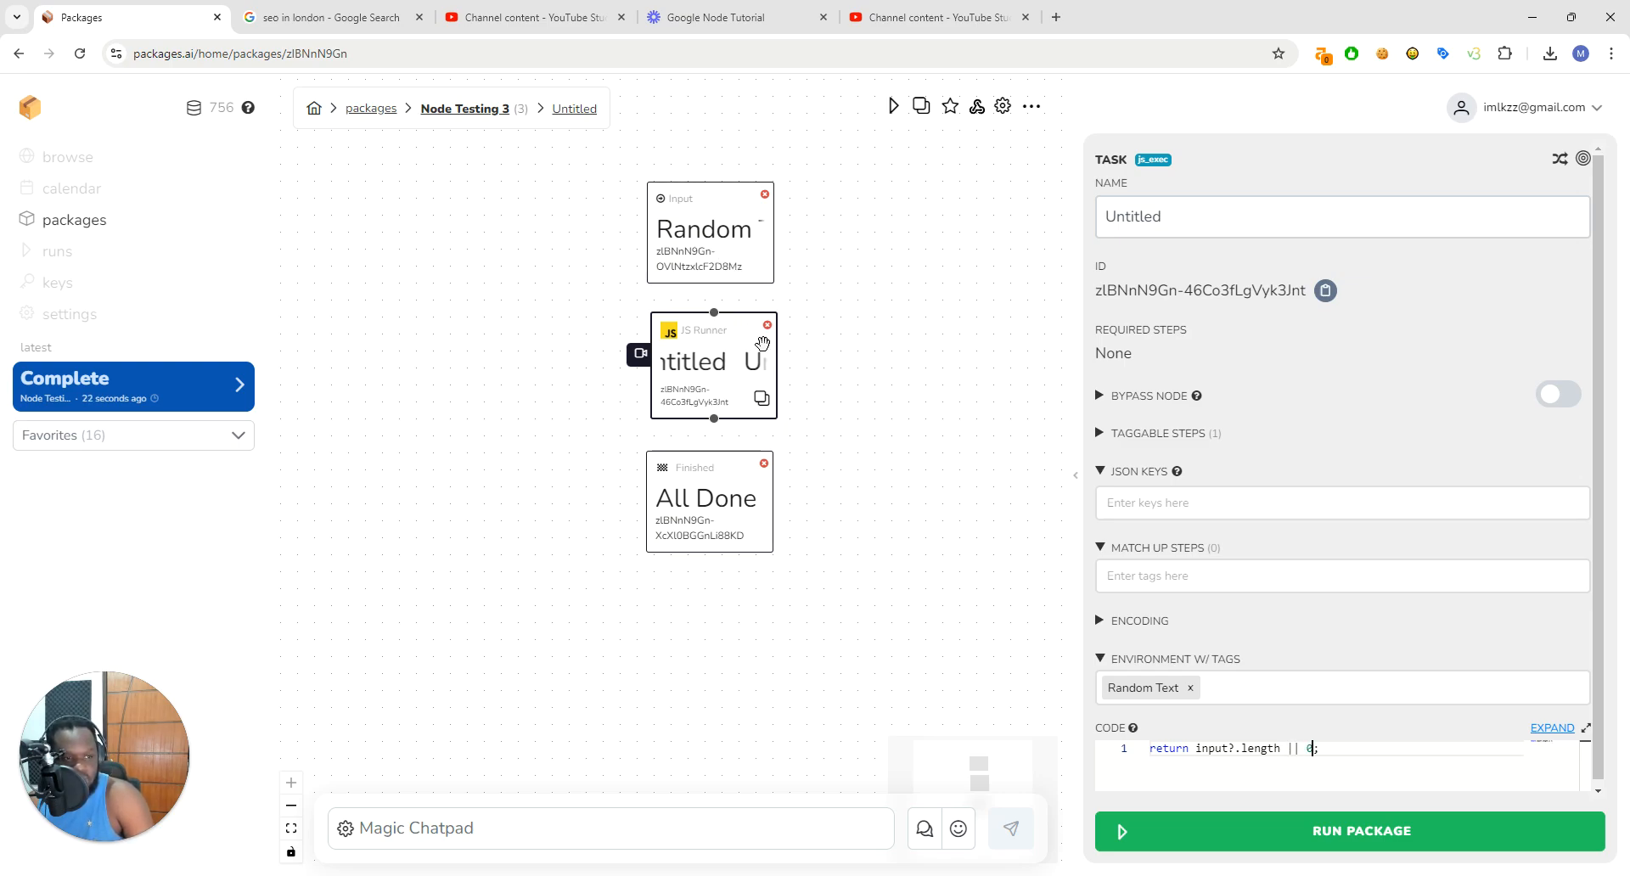
Step: Rename the JS Runner node as Number of Characters
click(718, 484)
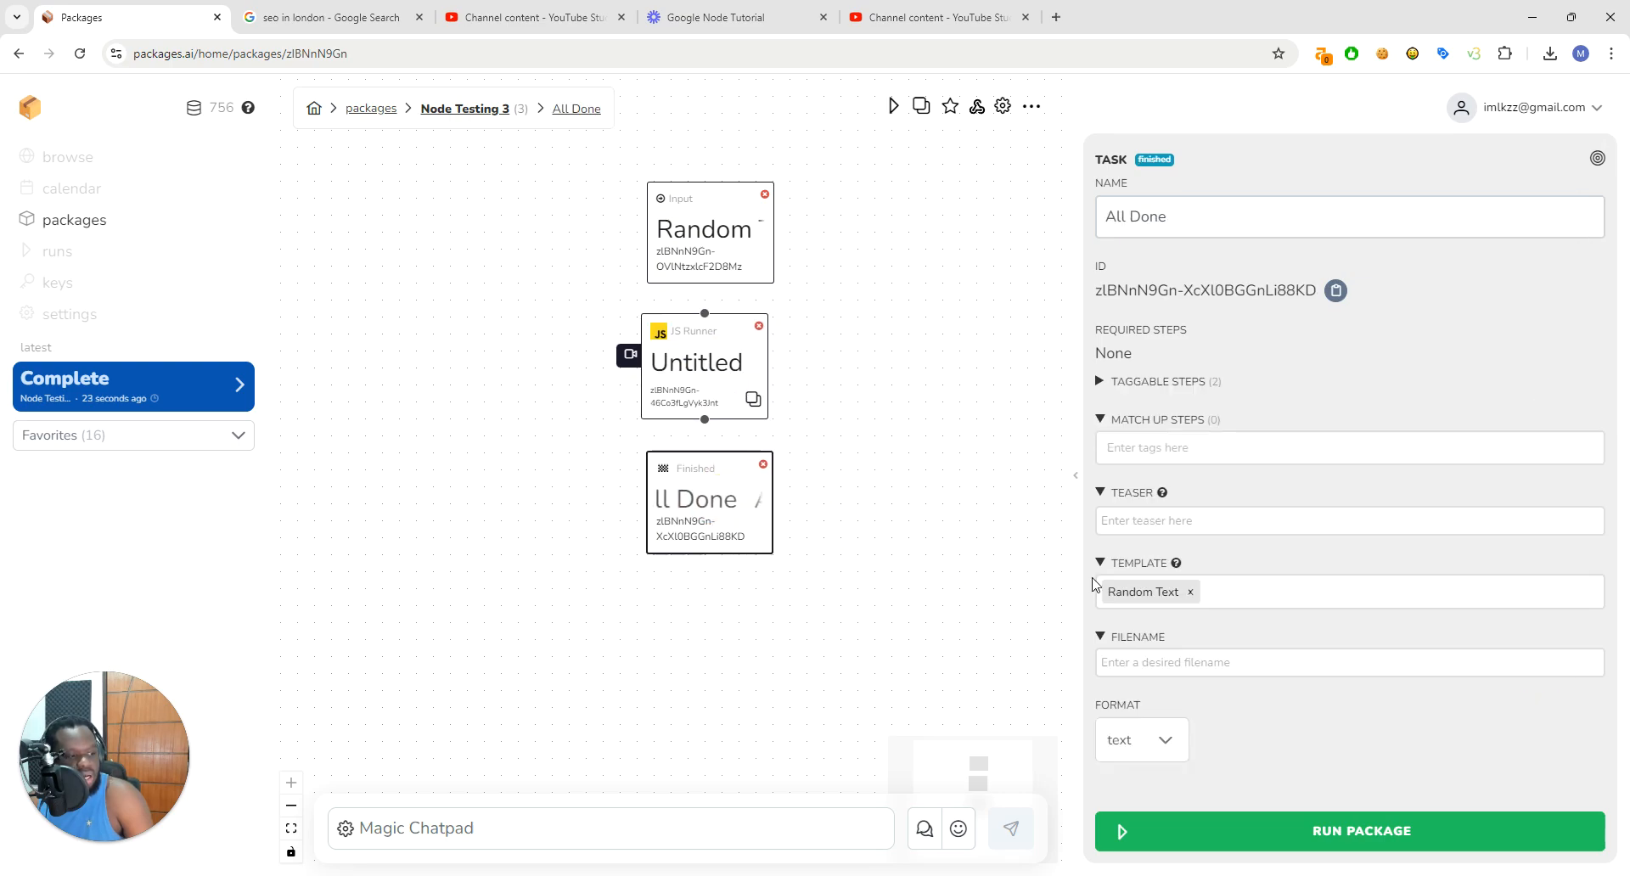
click(1192, 520)
click(678, 414)
double_click(1192, 223)
text(Number of Characters)
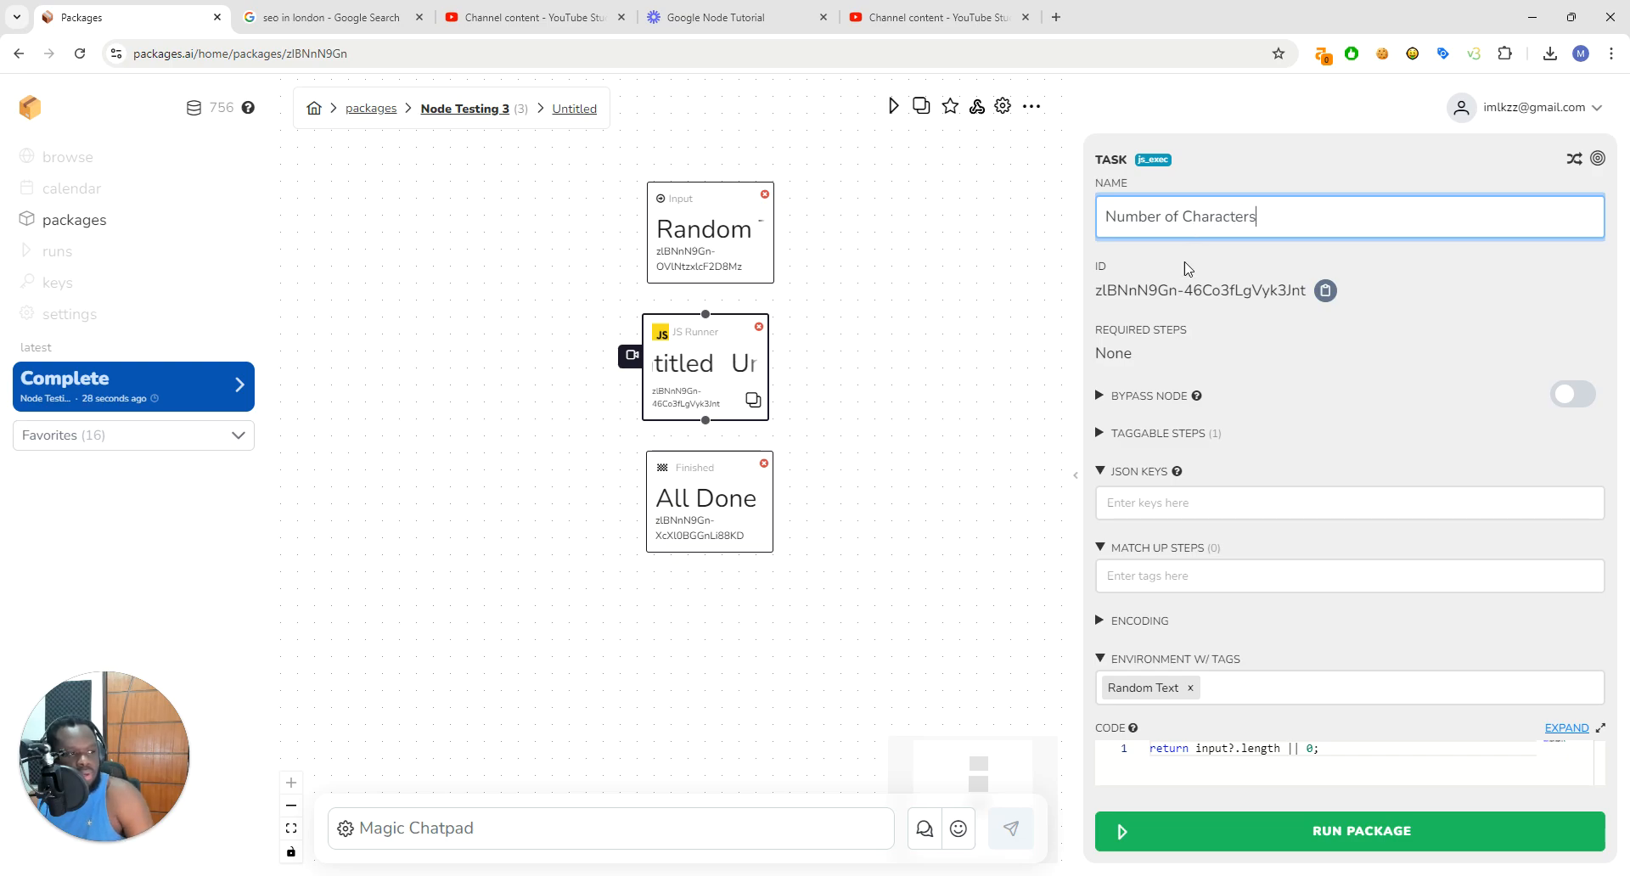
Step: Insert the Number of Characters tag into the All Done node's teaser
click(684, 516)
click(1265, 522)
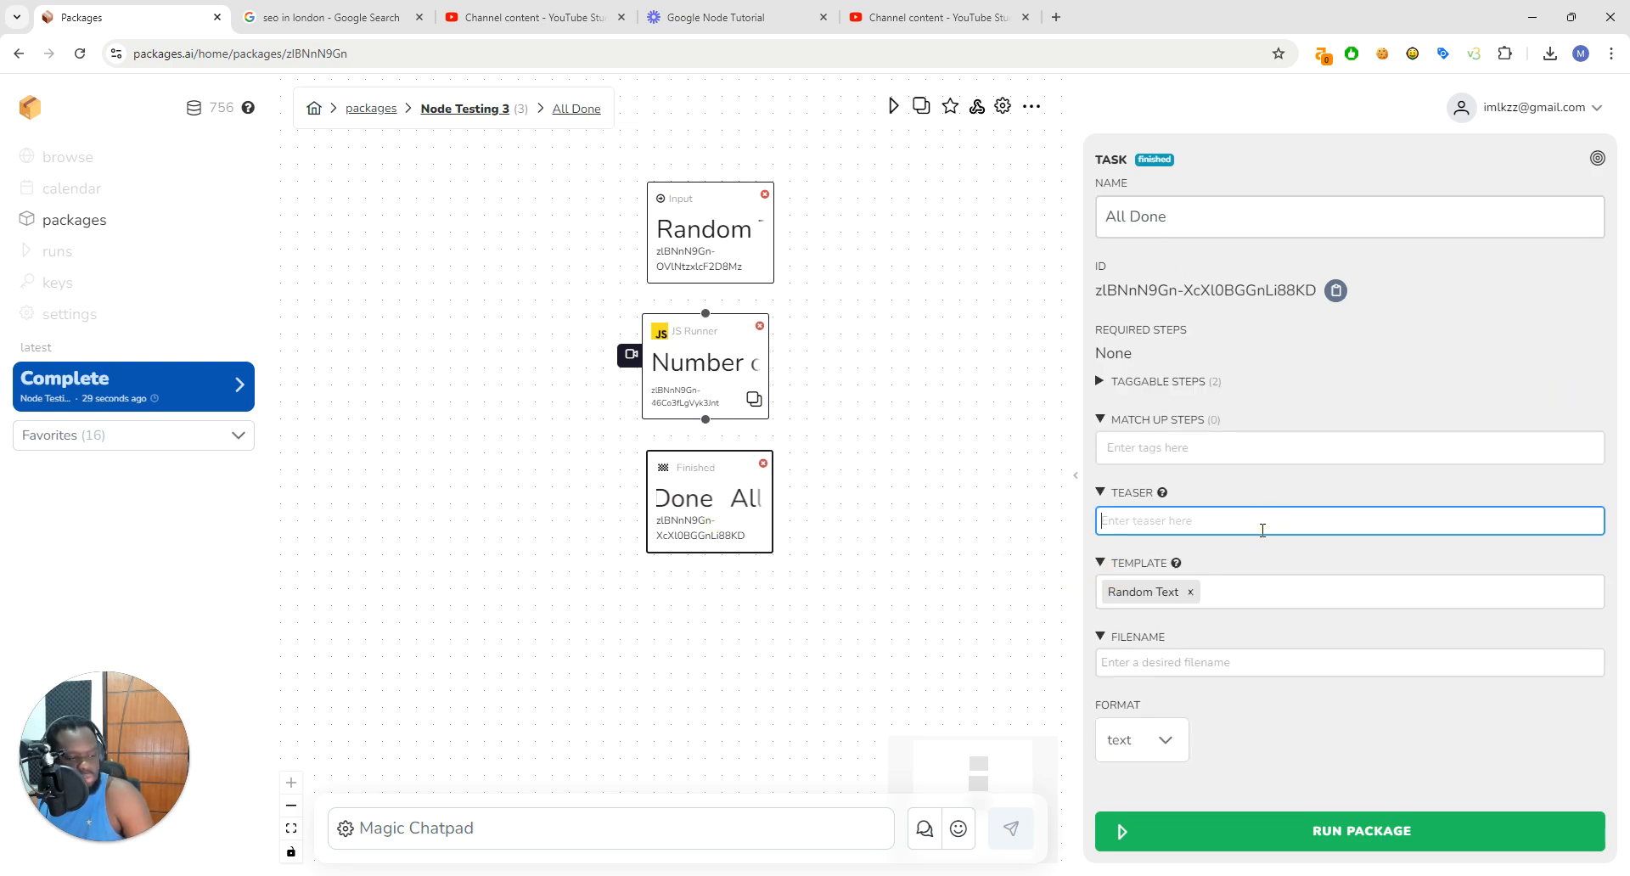
text(num)
key(Down)
key(Return)
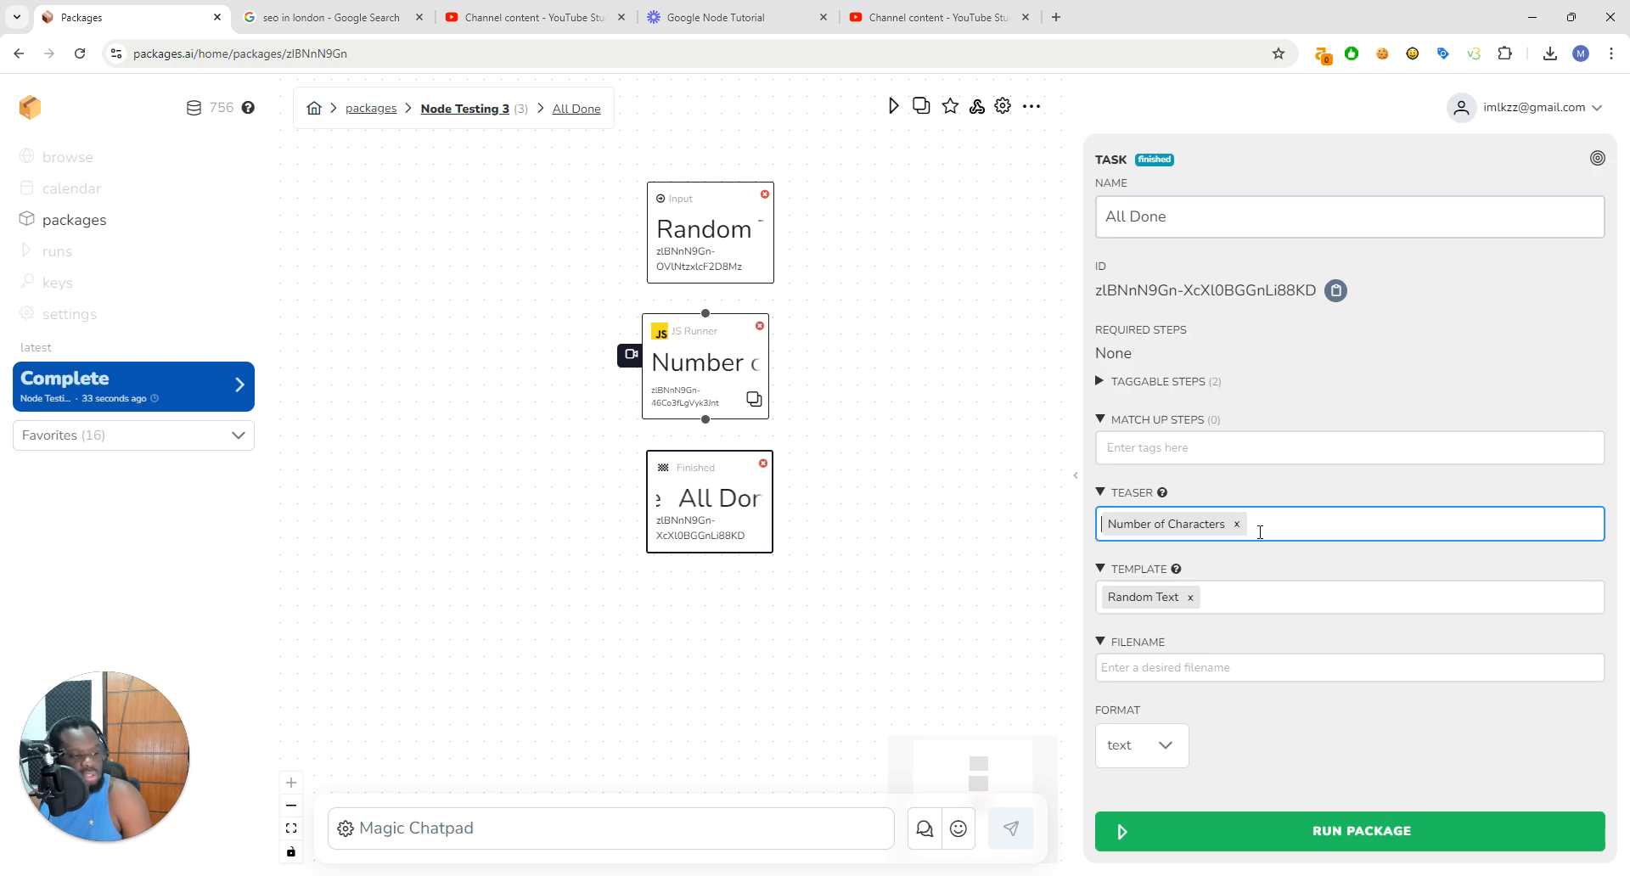
Step: Complete the teaser with a grinning emoji before the Number of Characters tag and the word "characters" after it
click(957, 828)
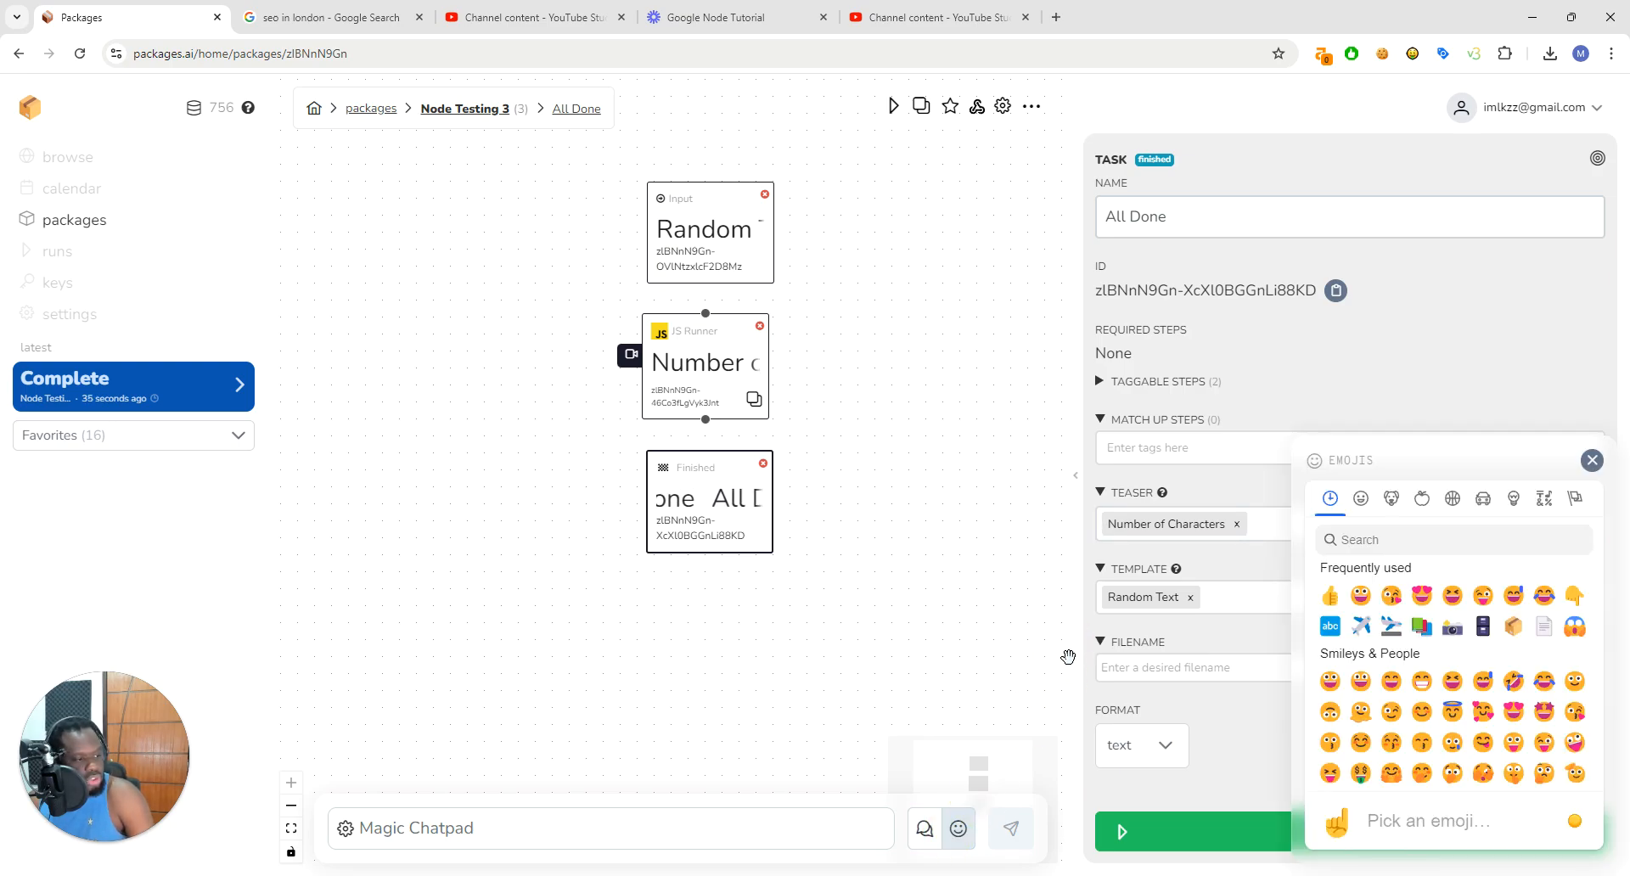
click(1361, 595)
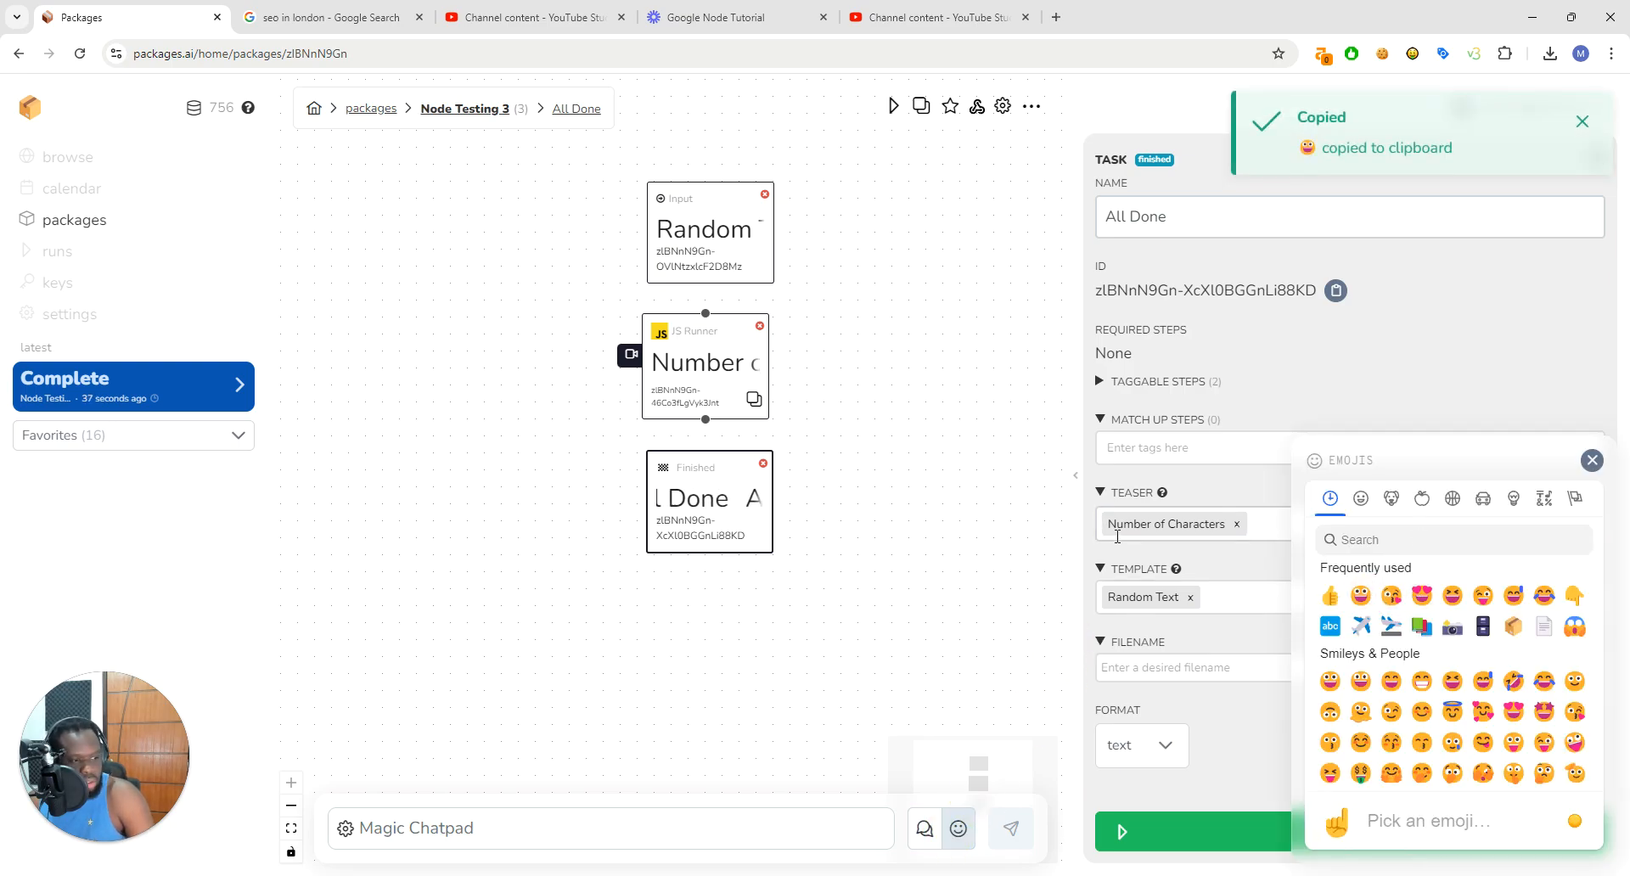
key(ctrl+v)
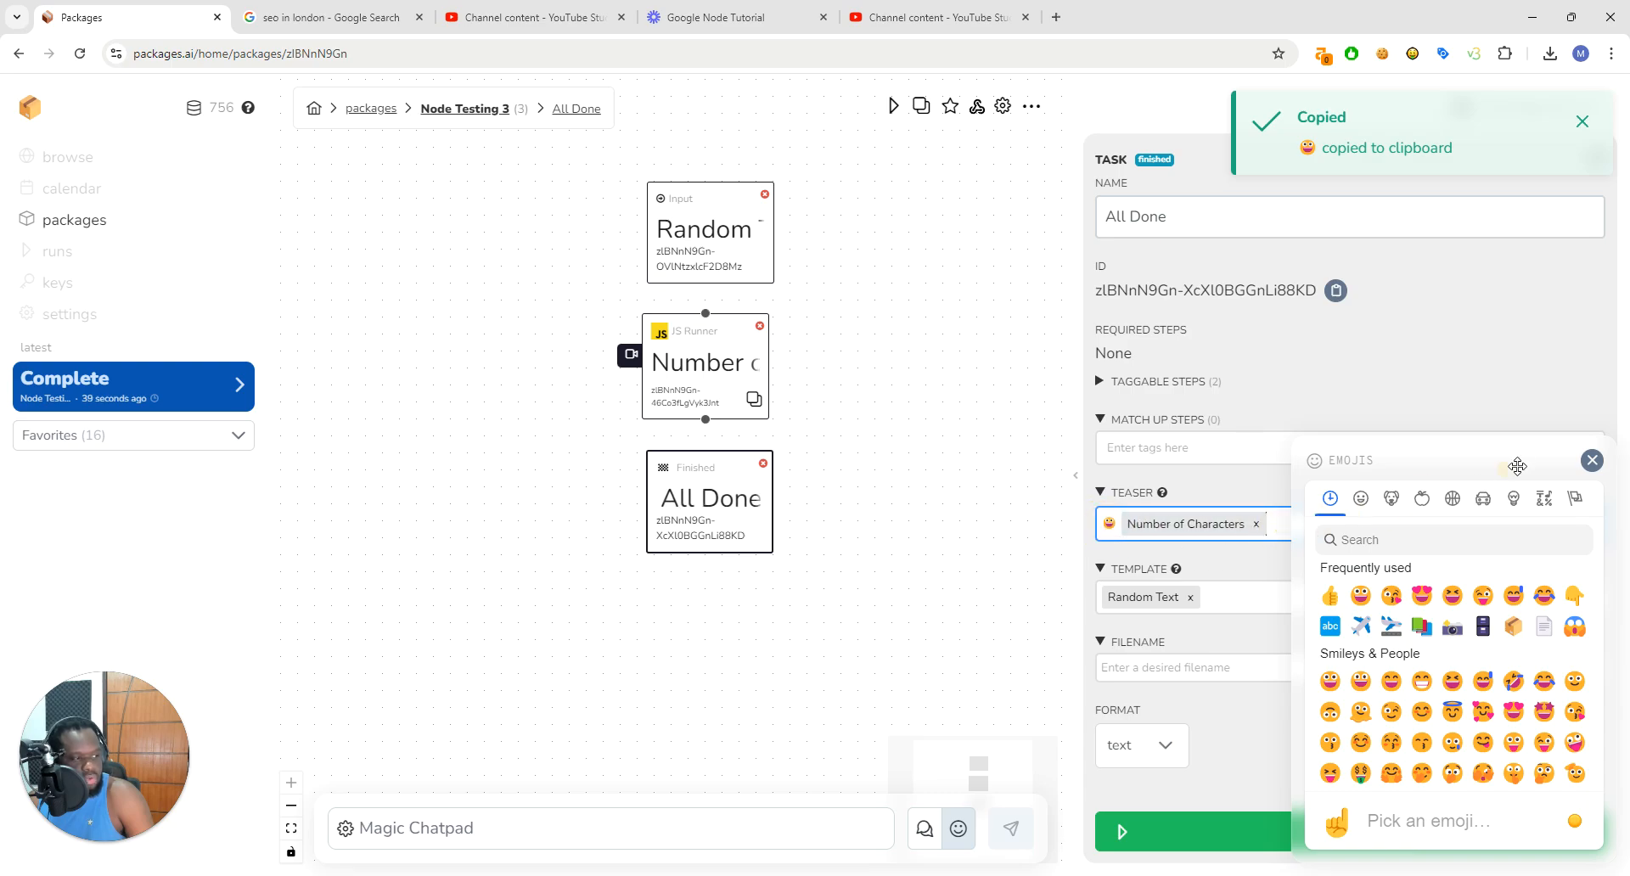
click(1592, 460)
click(1356, 527)
text(chra)
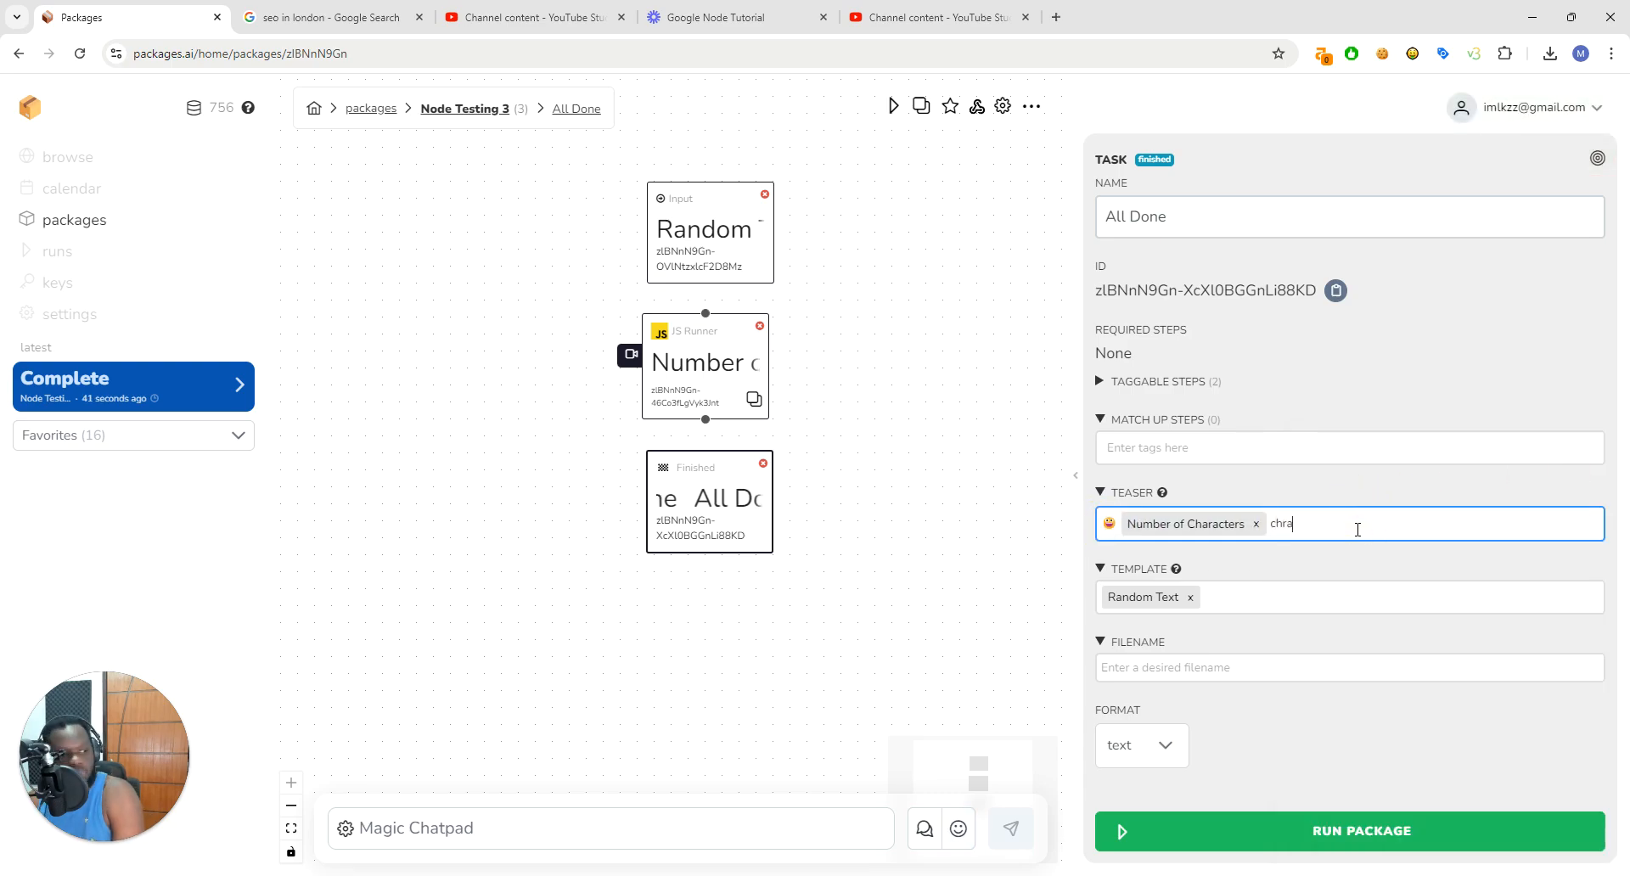
text(racters)
Step: Run the package with "Hello everybody" as the Random Text input and check the teaser in the latest run
click(1184, 830)
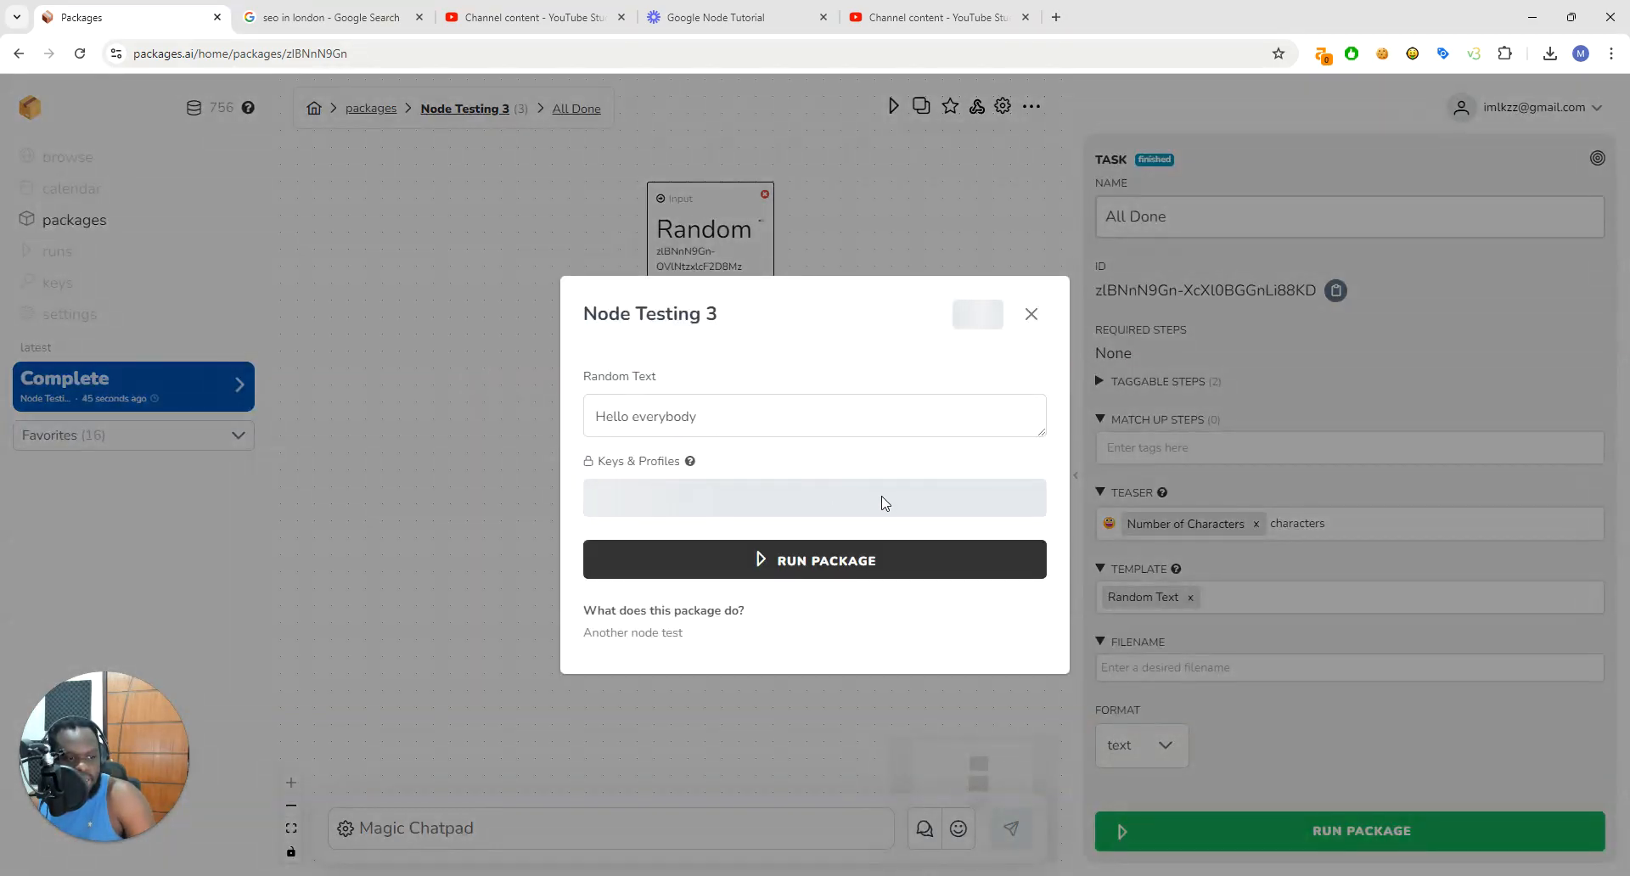
click(883, 560)
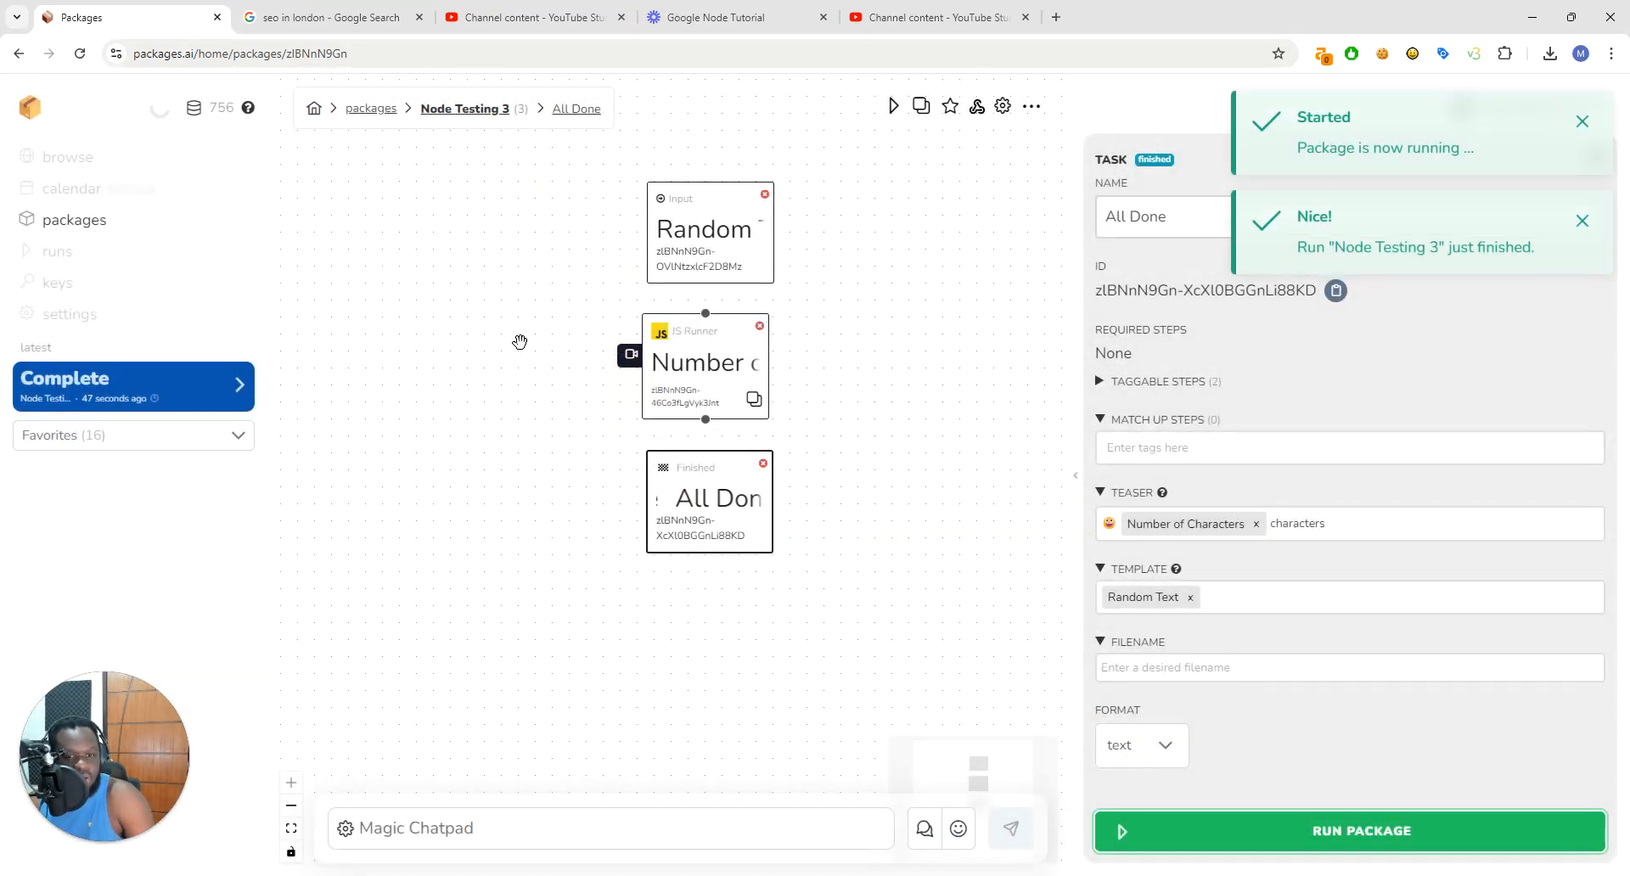
click(57, 256)
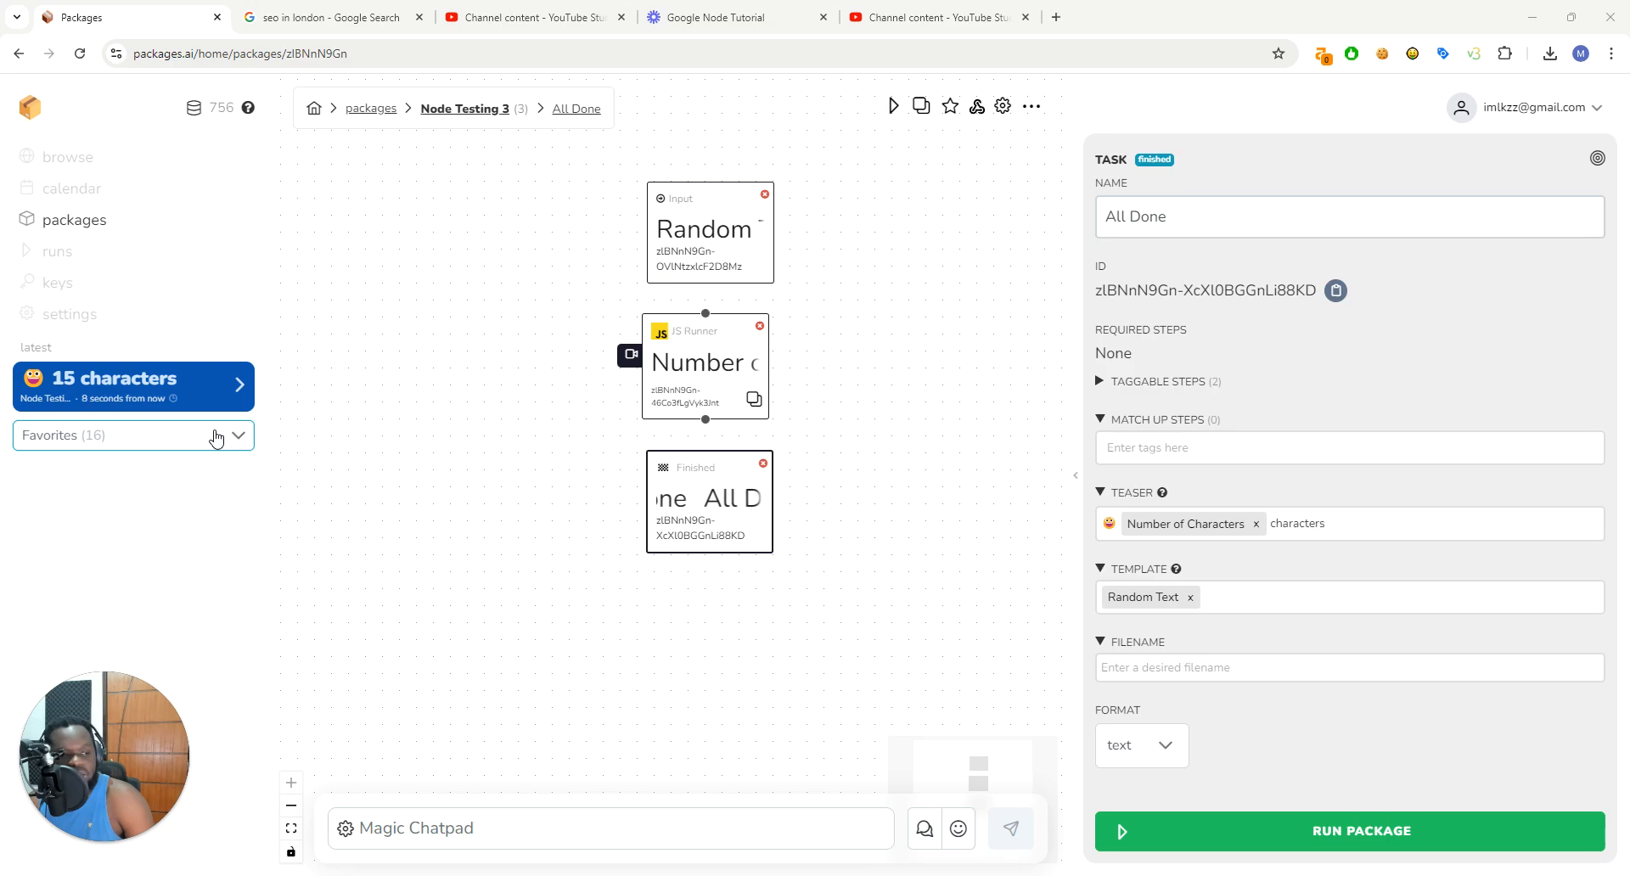
Step: Clear the All Done node's teaser, removing the emoji, the Number of Characters tag and the text
drag(1338, 531, 943, 528)
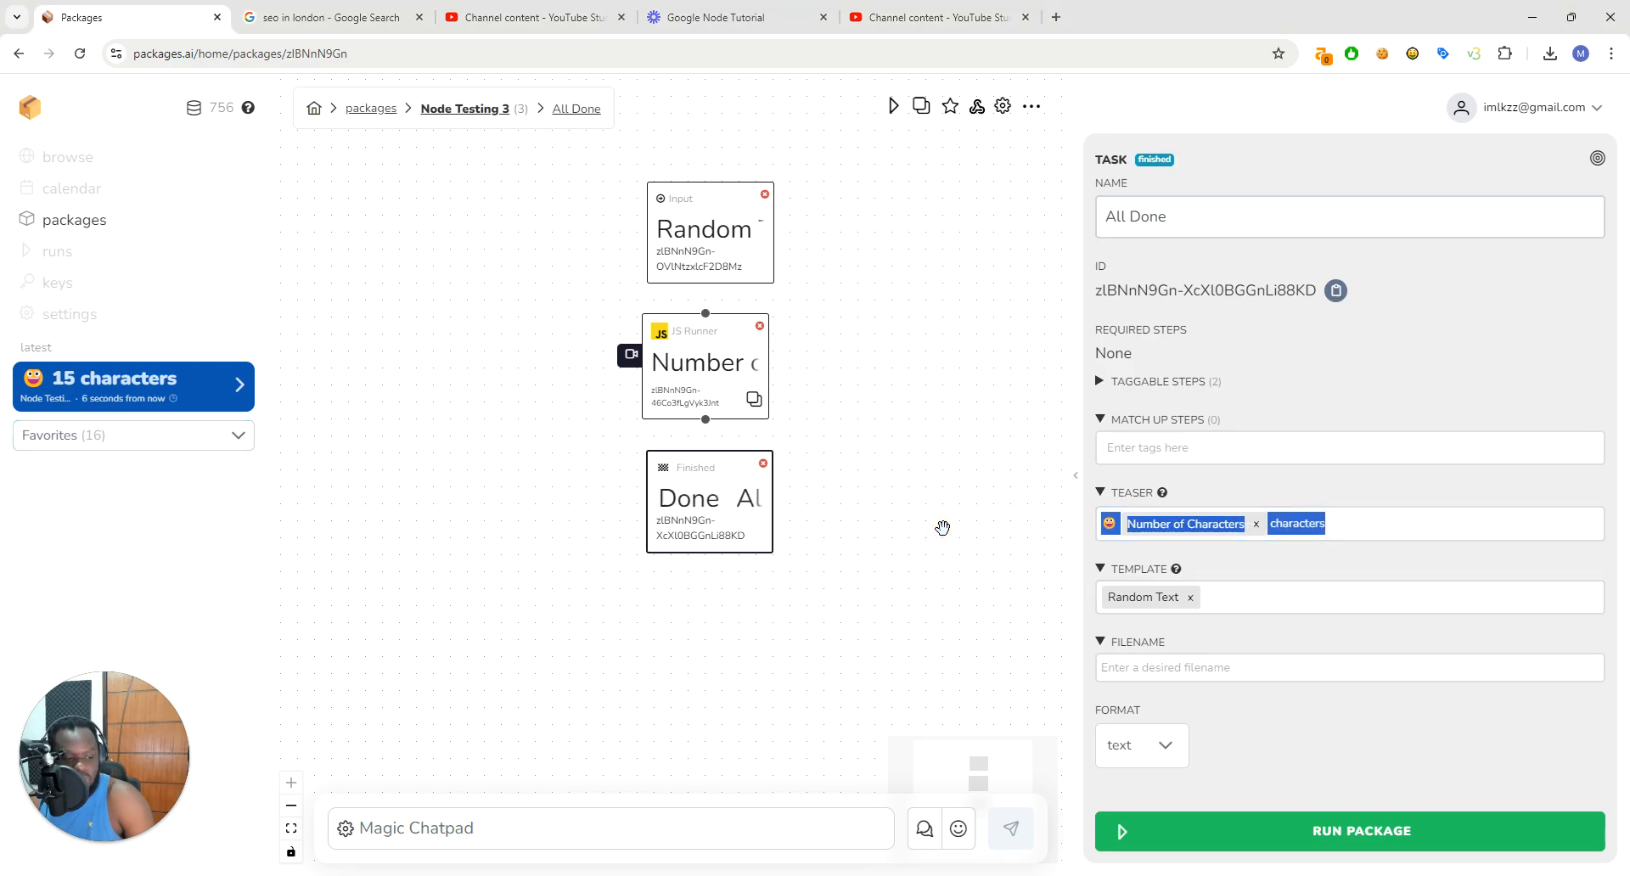
key(BackSpace)
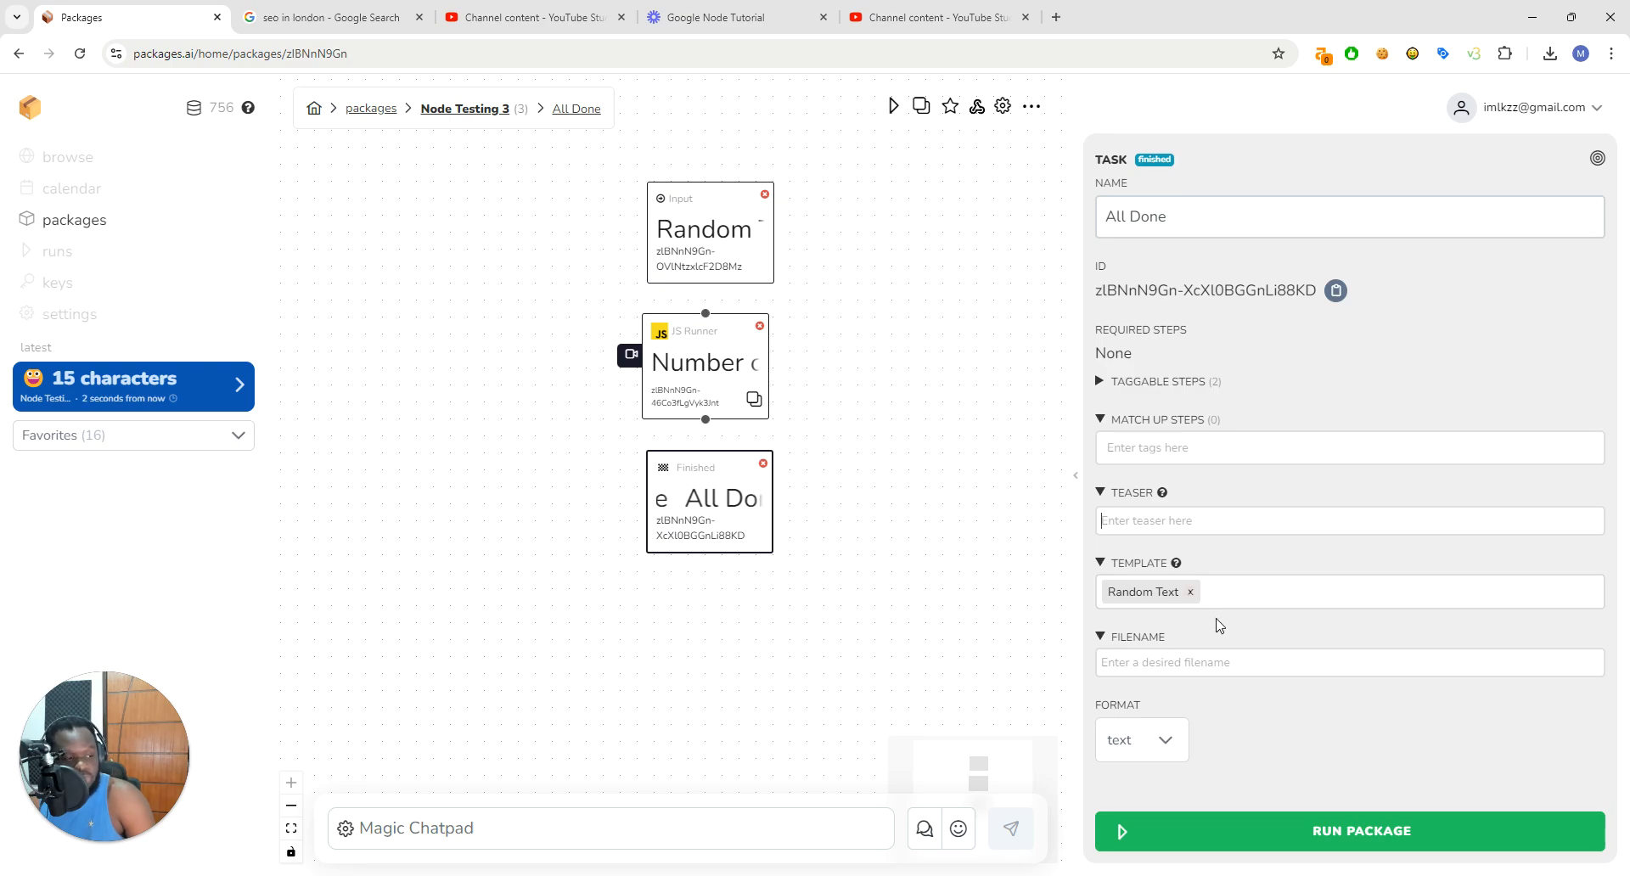
Step: Clear the All Done node's template and insert the Random Text tag again
click(1211, 596)
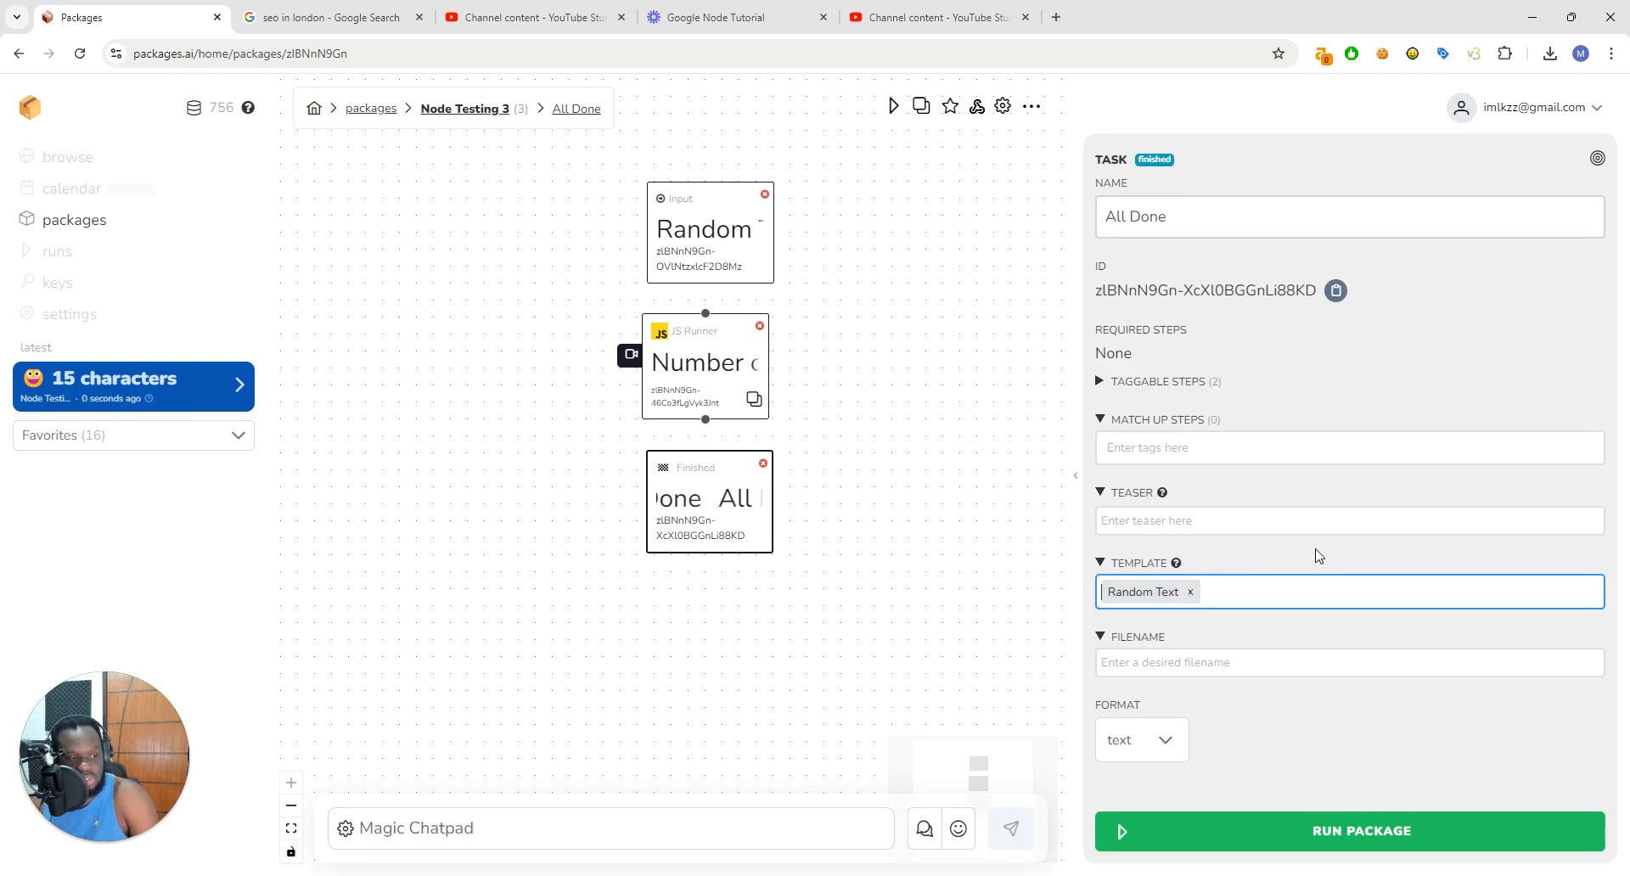
key(Return)
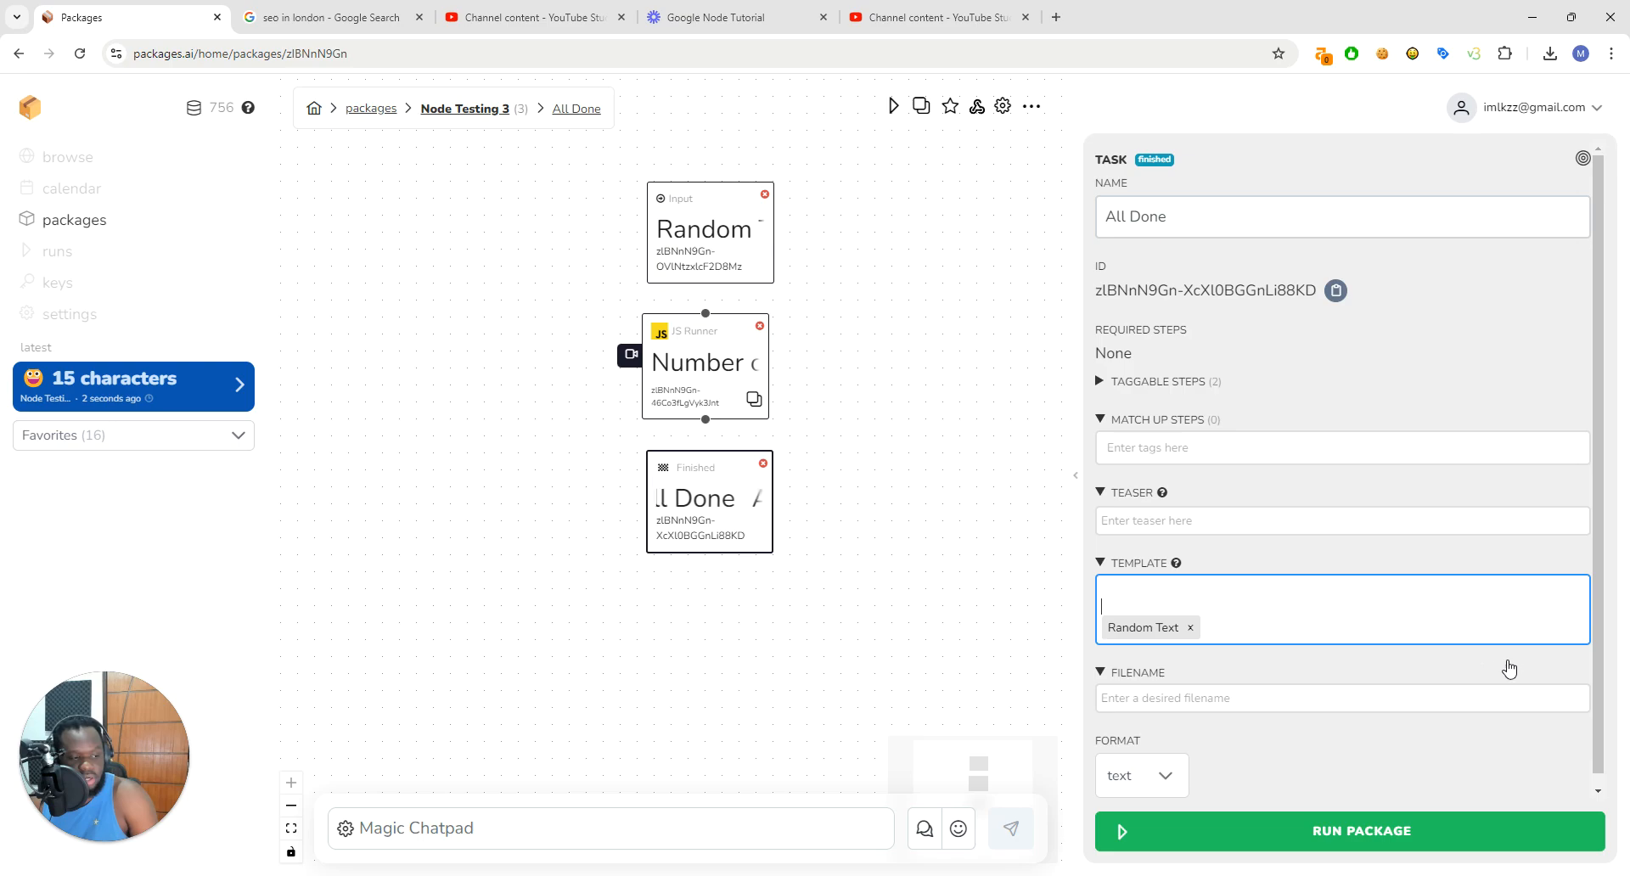
key(BackSpace)
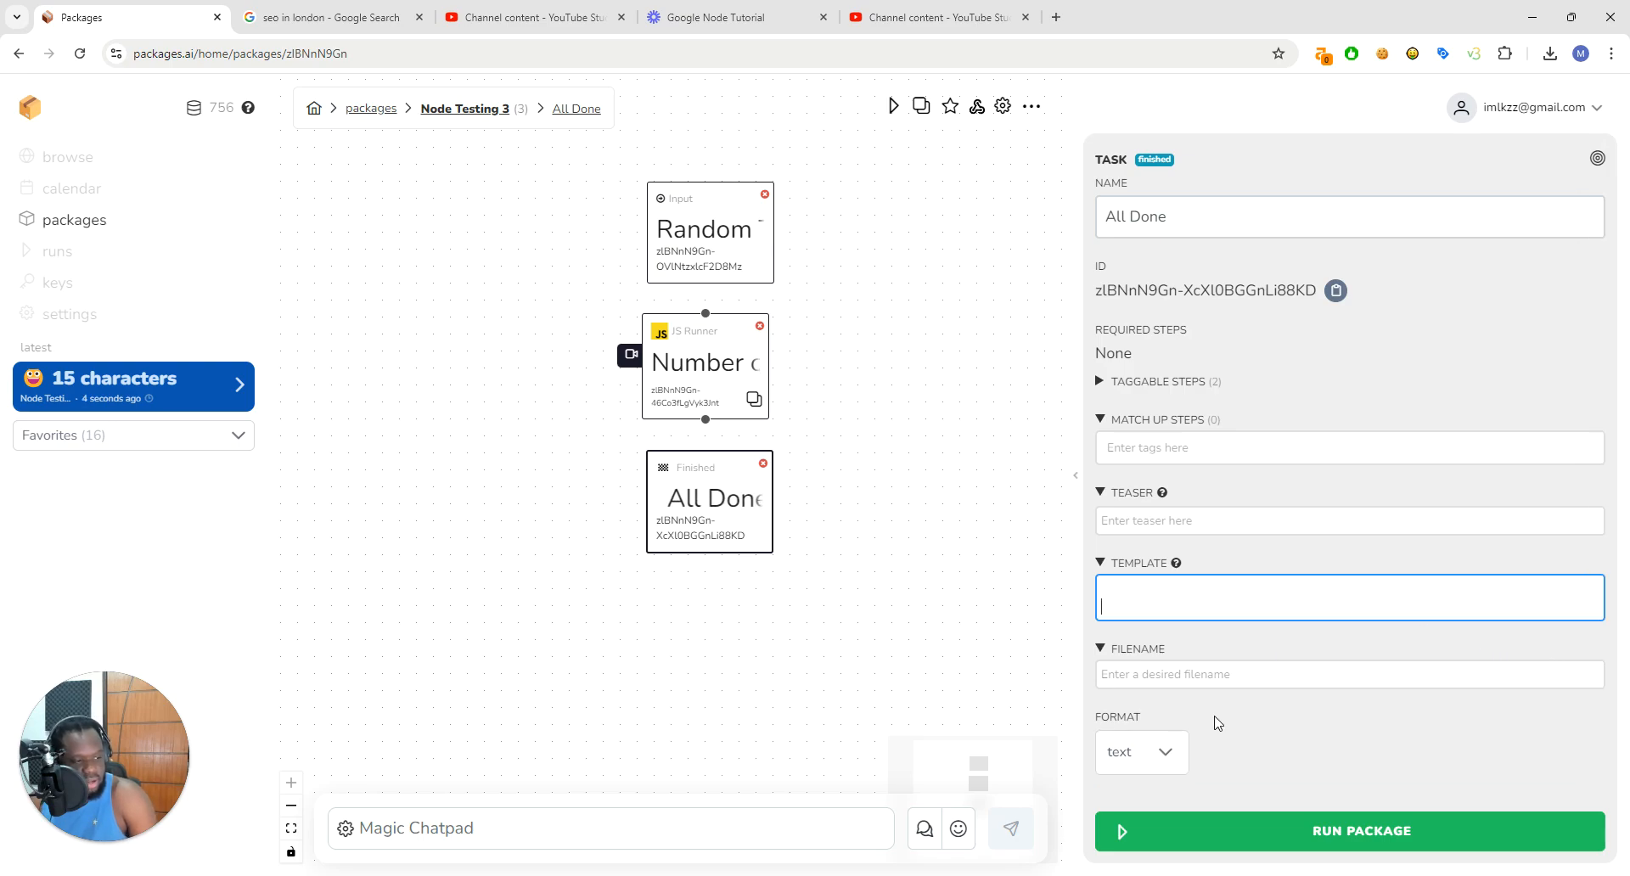
text(ra)
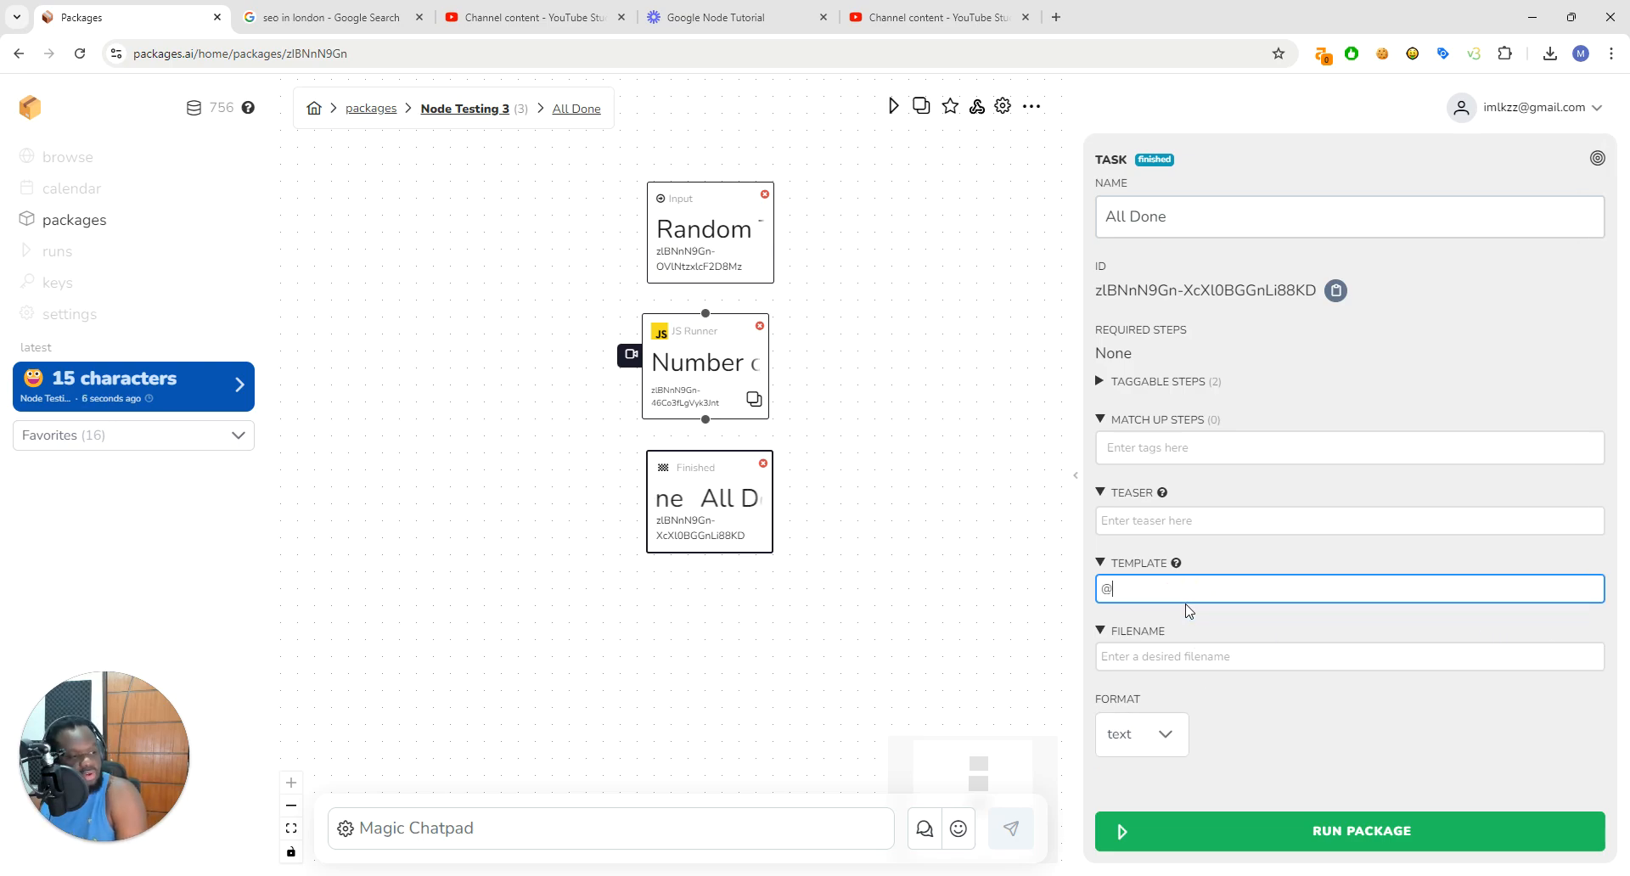
click(1185, 604)
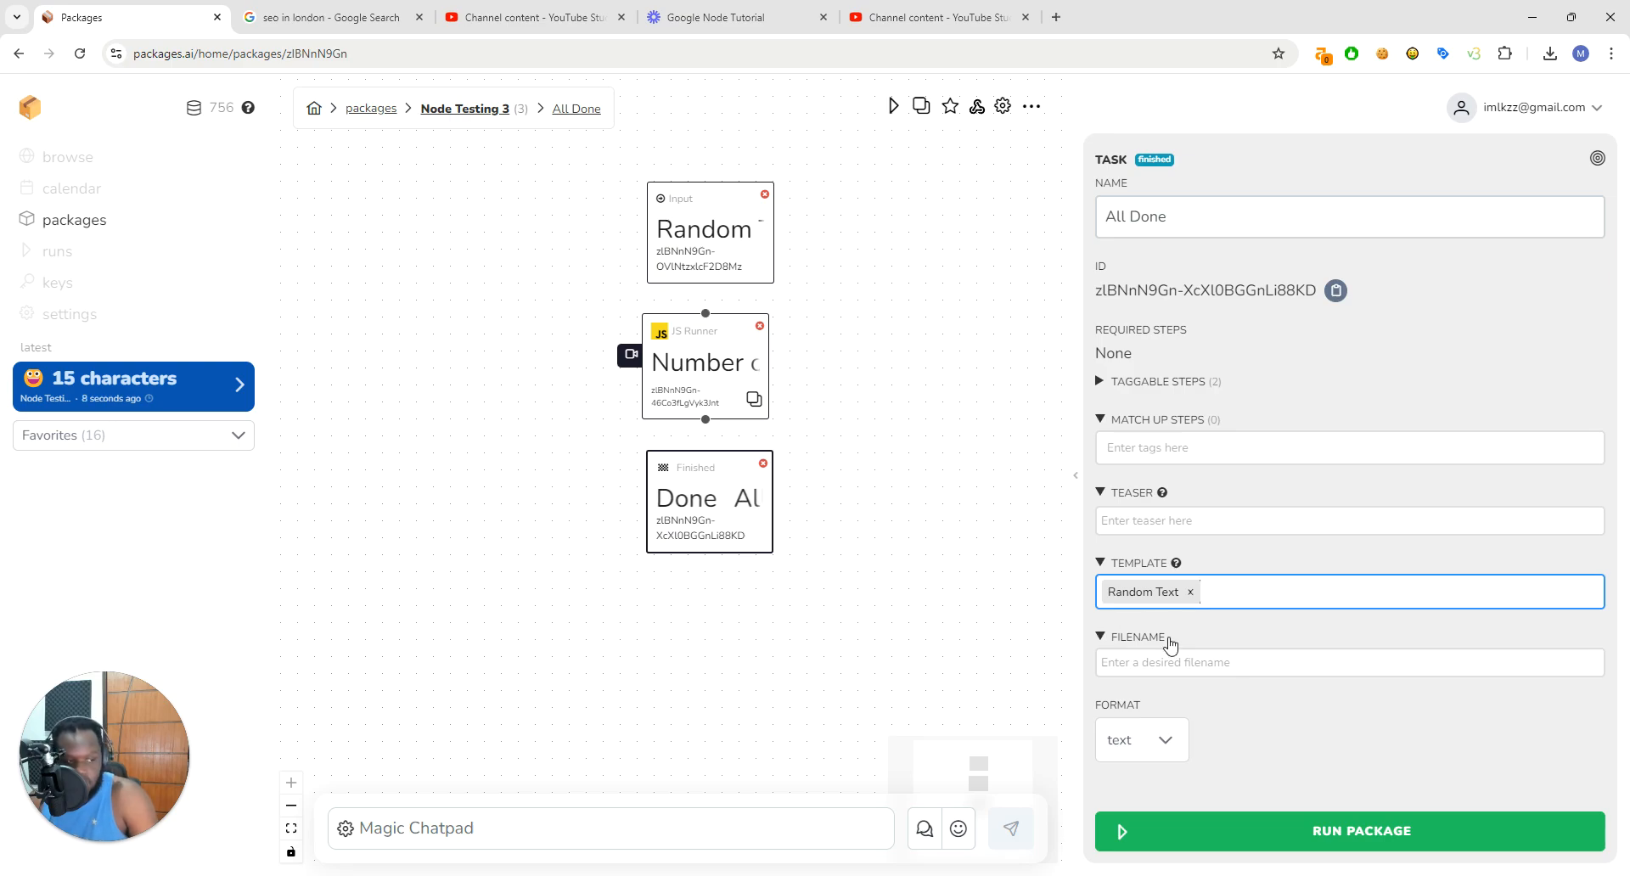
Step: Set the format to Markdown to HTML and add "## Whats the random text one more time?" plus a second Random Text tag to the template
click(1163, 737)
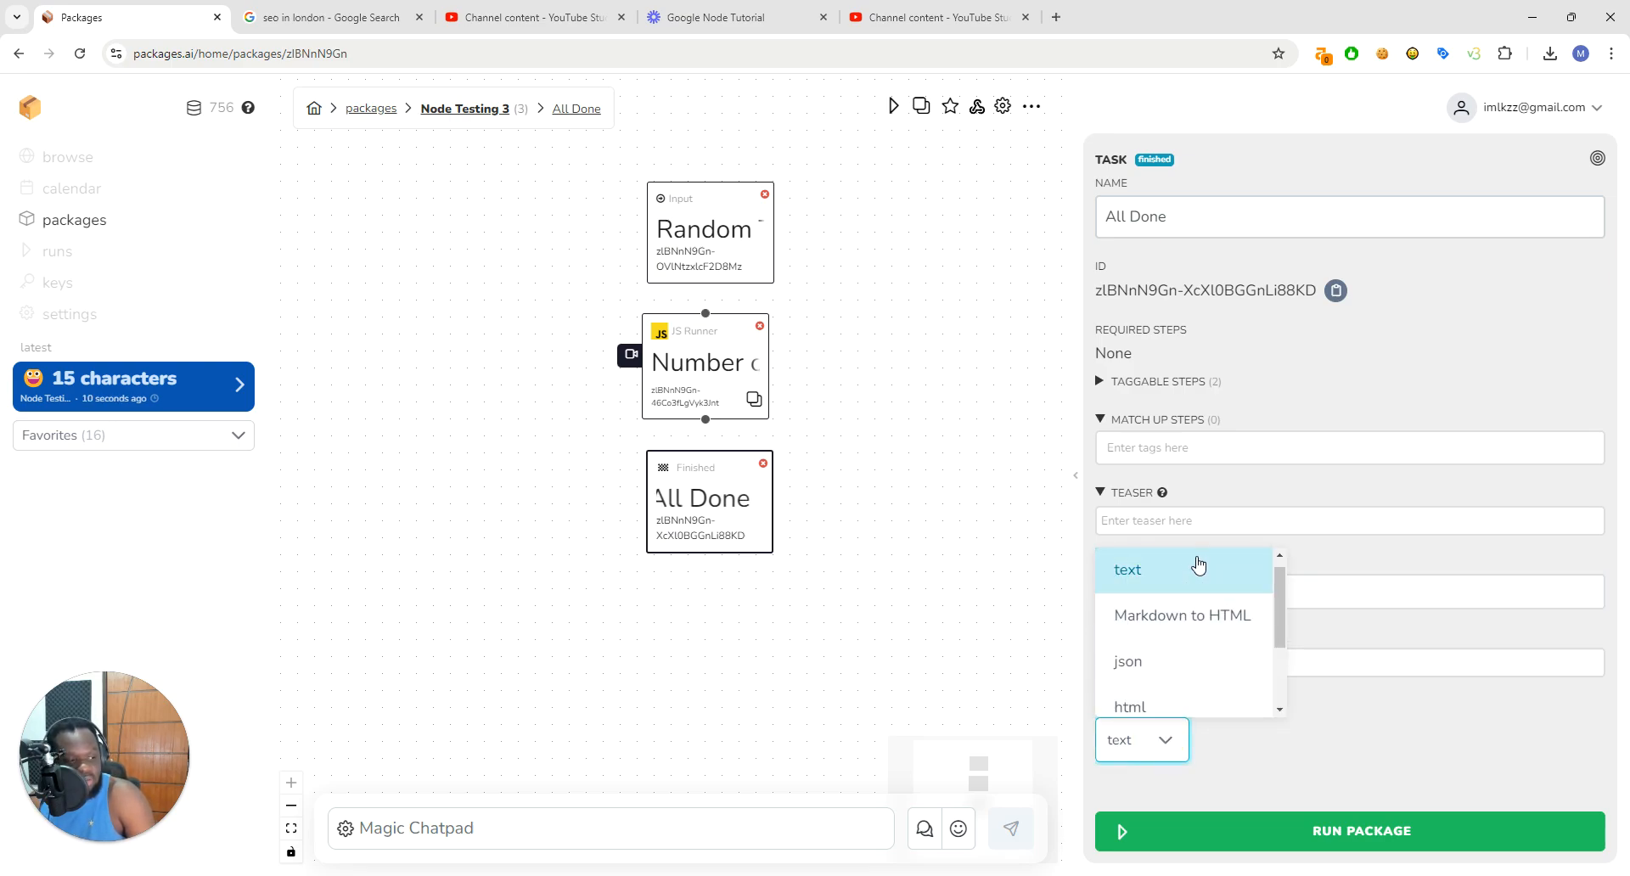
click(1201, 611)
click(1233, 602)
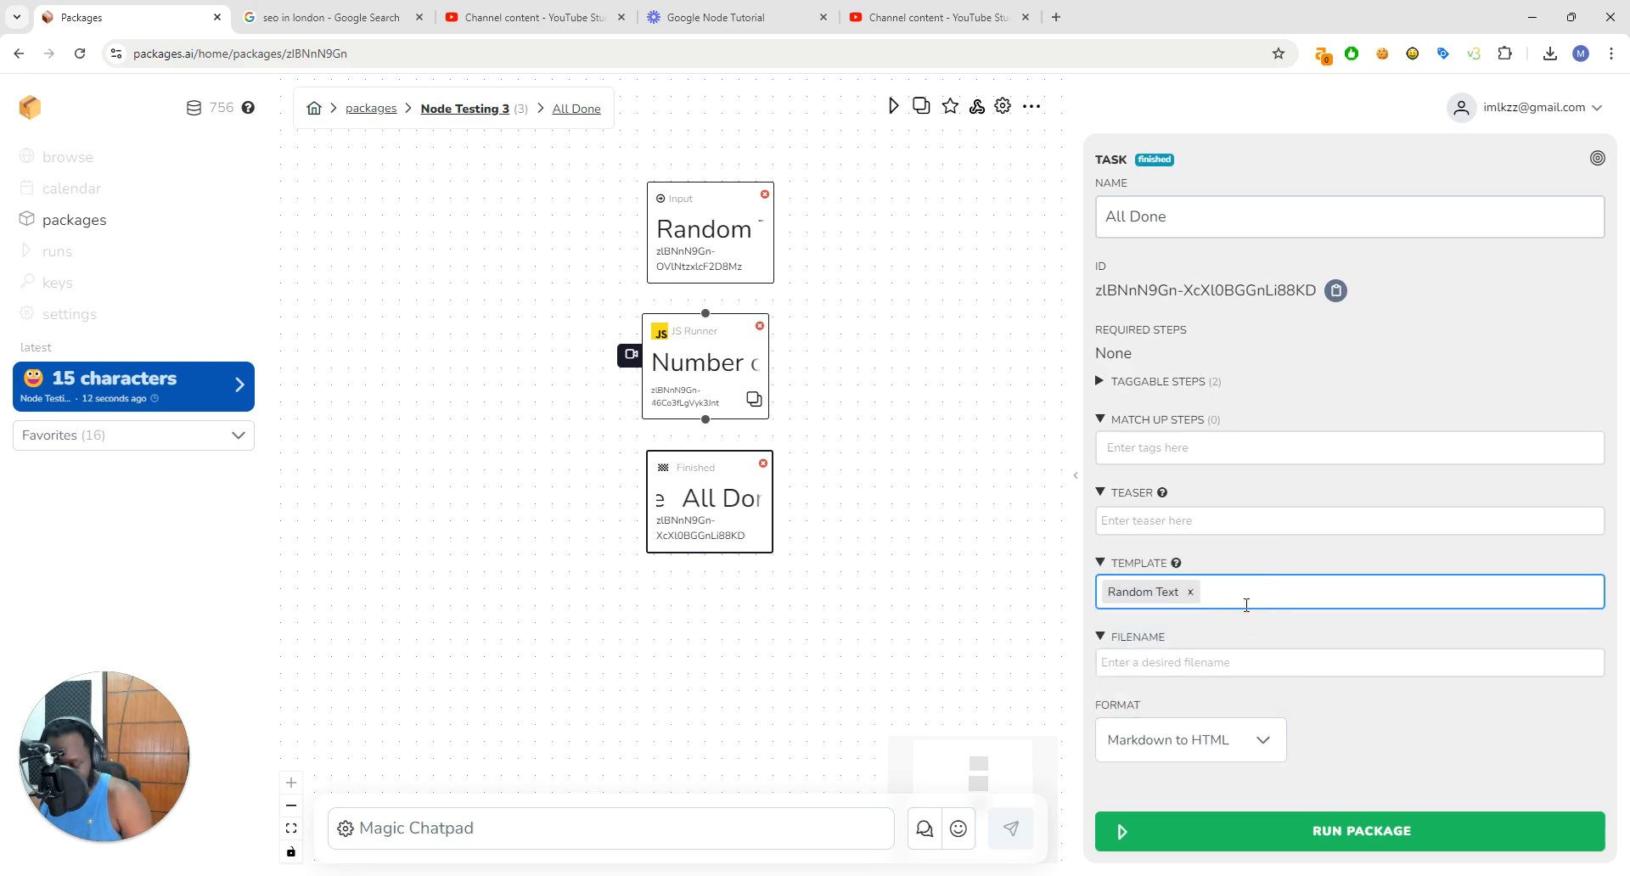
text(## Whats the random text one mor)
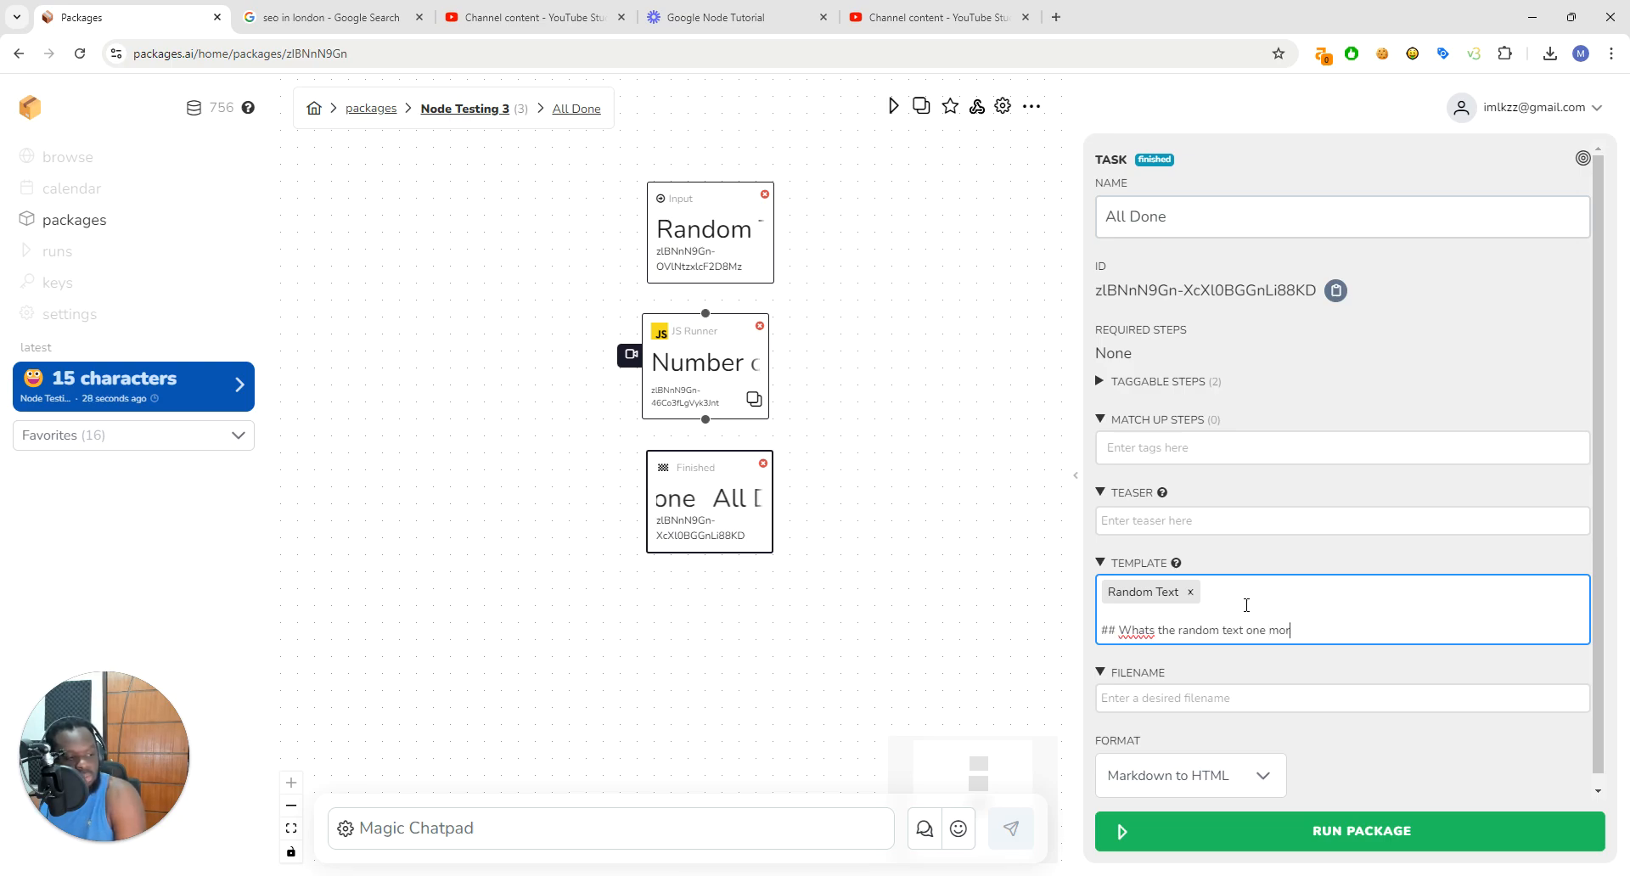
text(?)
key(Return)
key(Return)
text(@Rand)
key(Return)
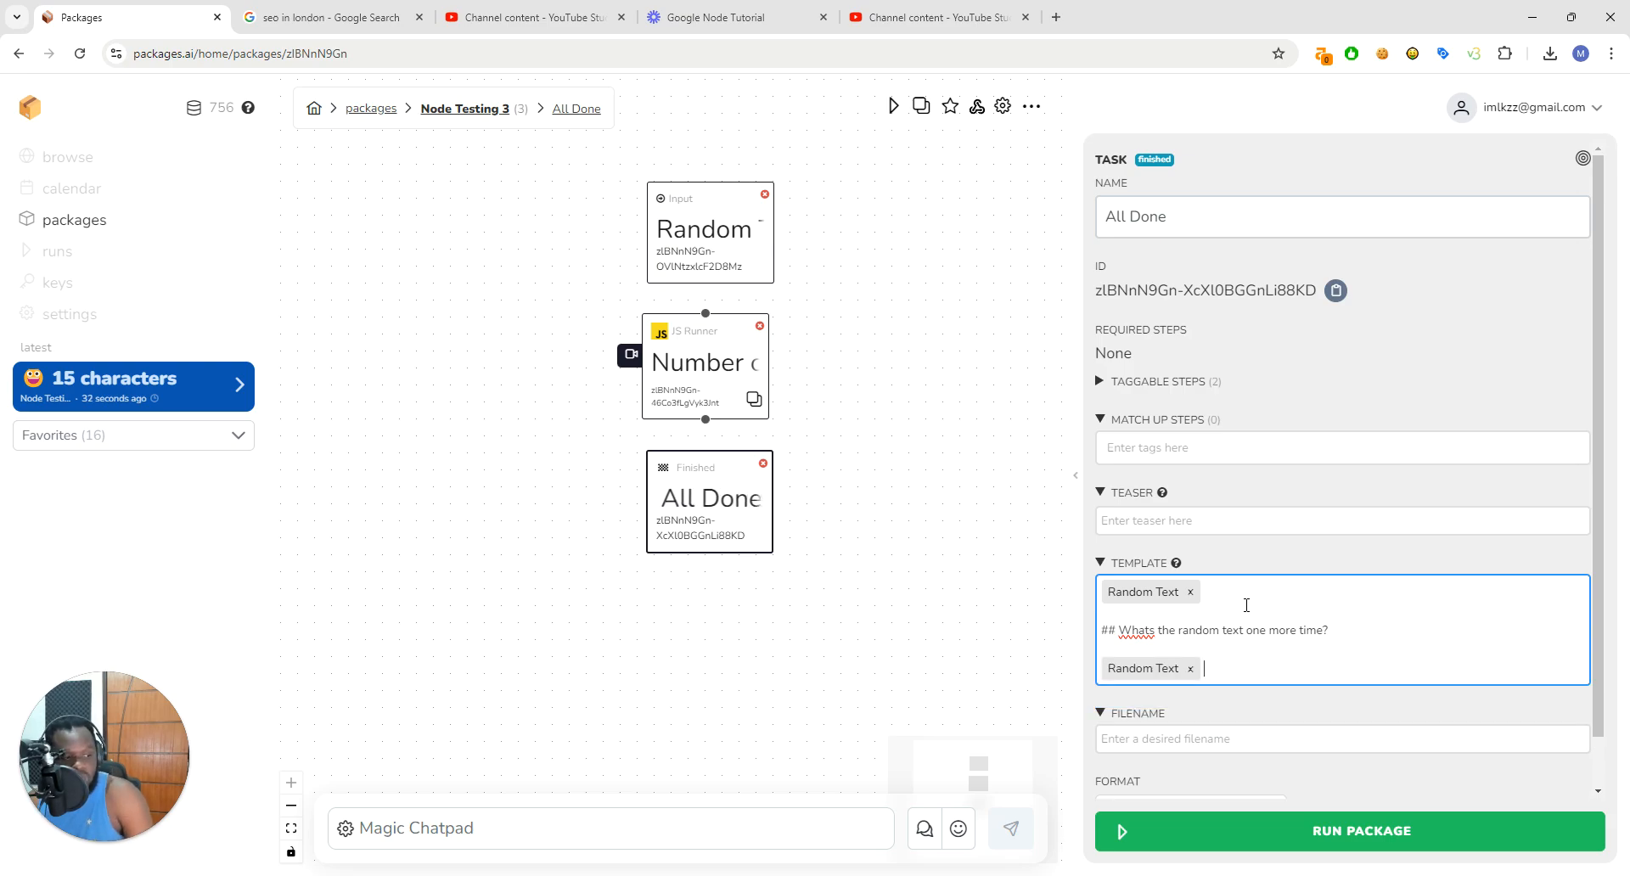
Step: Run the package with "Hello everybody" as the Random Text input and review the rendered output of the latest run
drag(1595, 584, 1610, 705)
click(1244, 835)
click(818, 565)
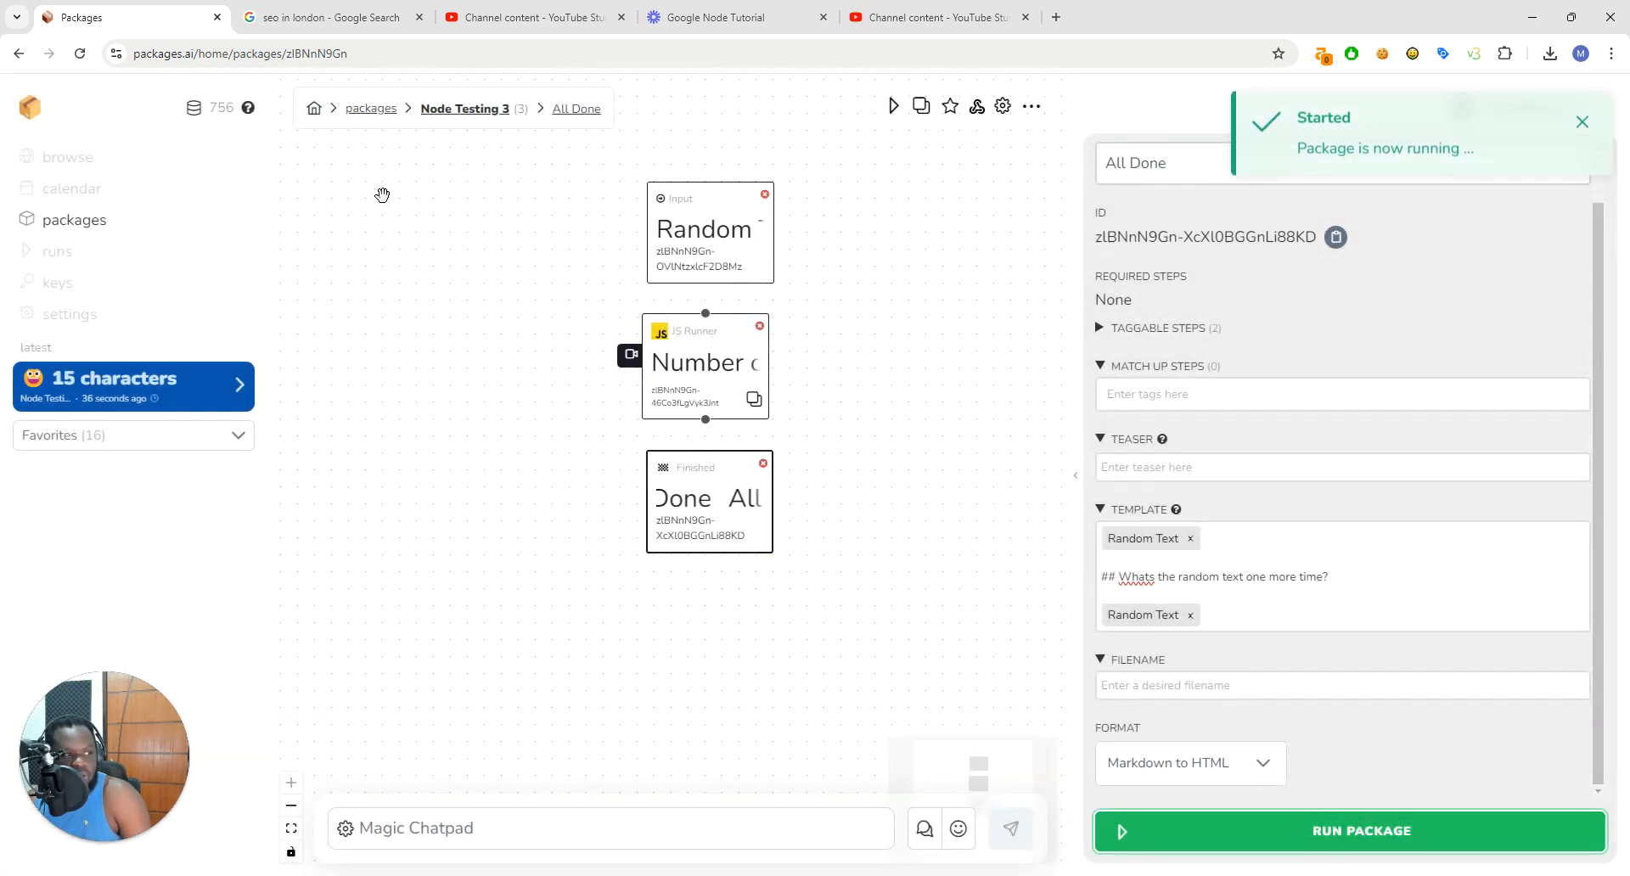
click(151, 394)
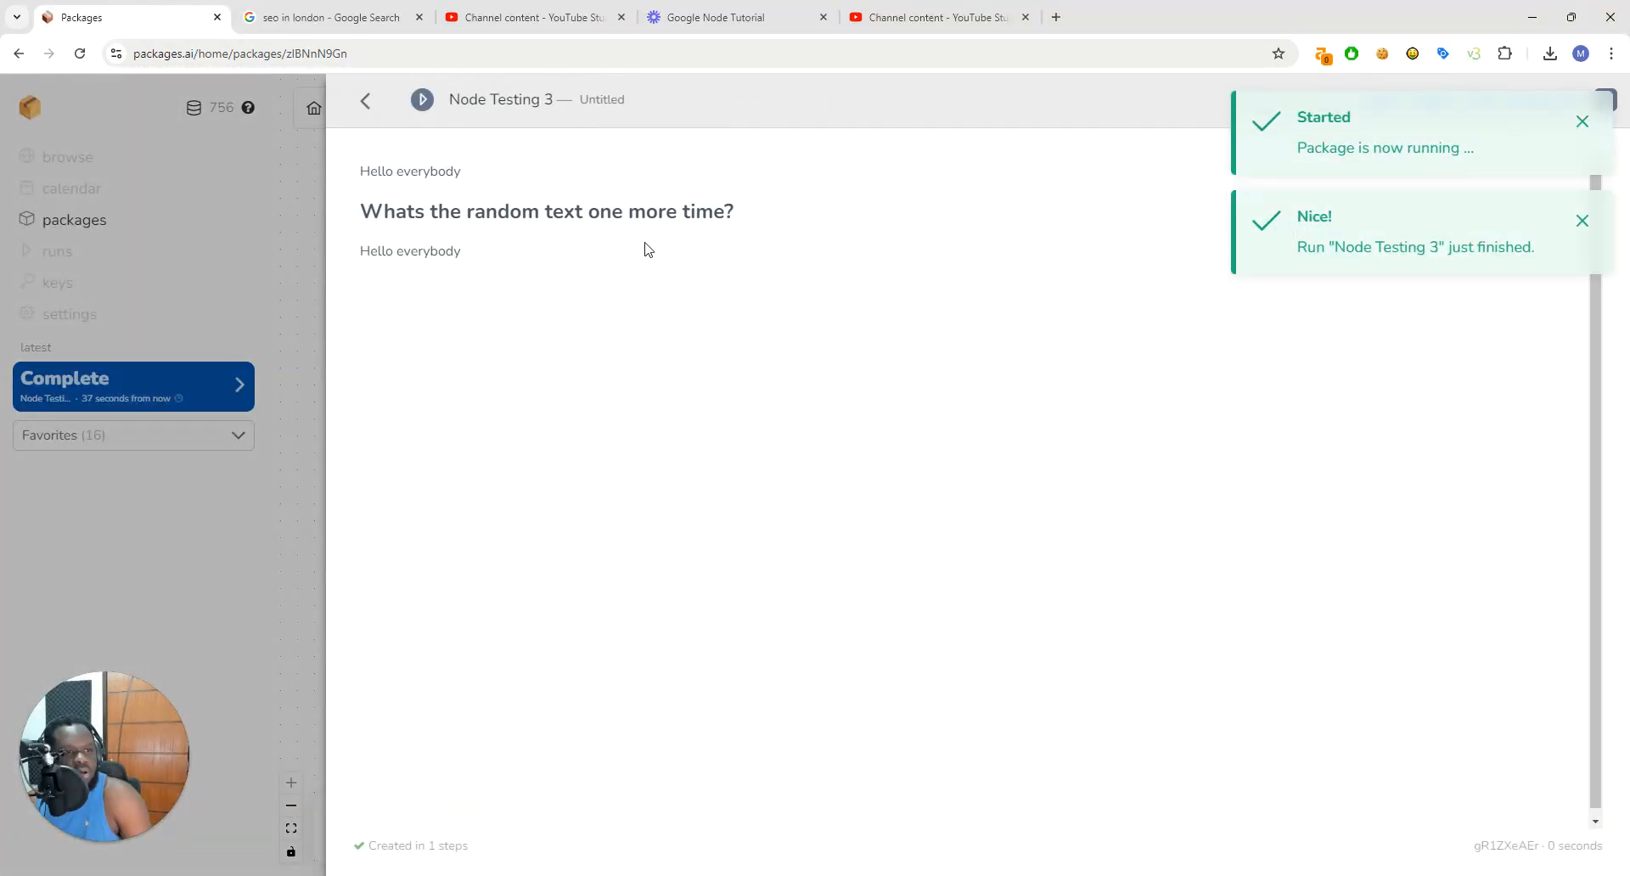
drag(564, 211, 652, 291)
click(452, 177)
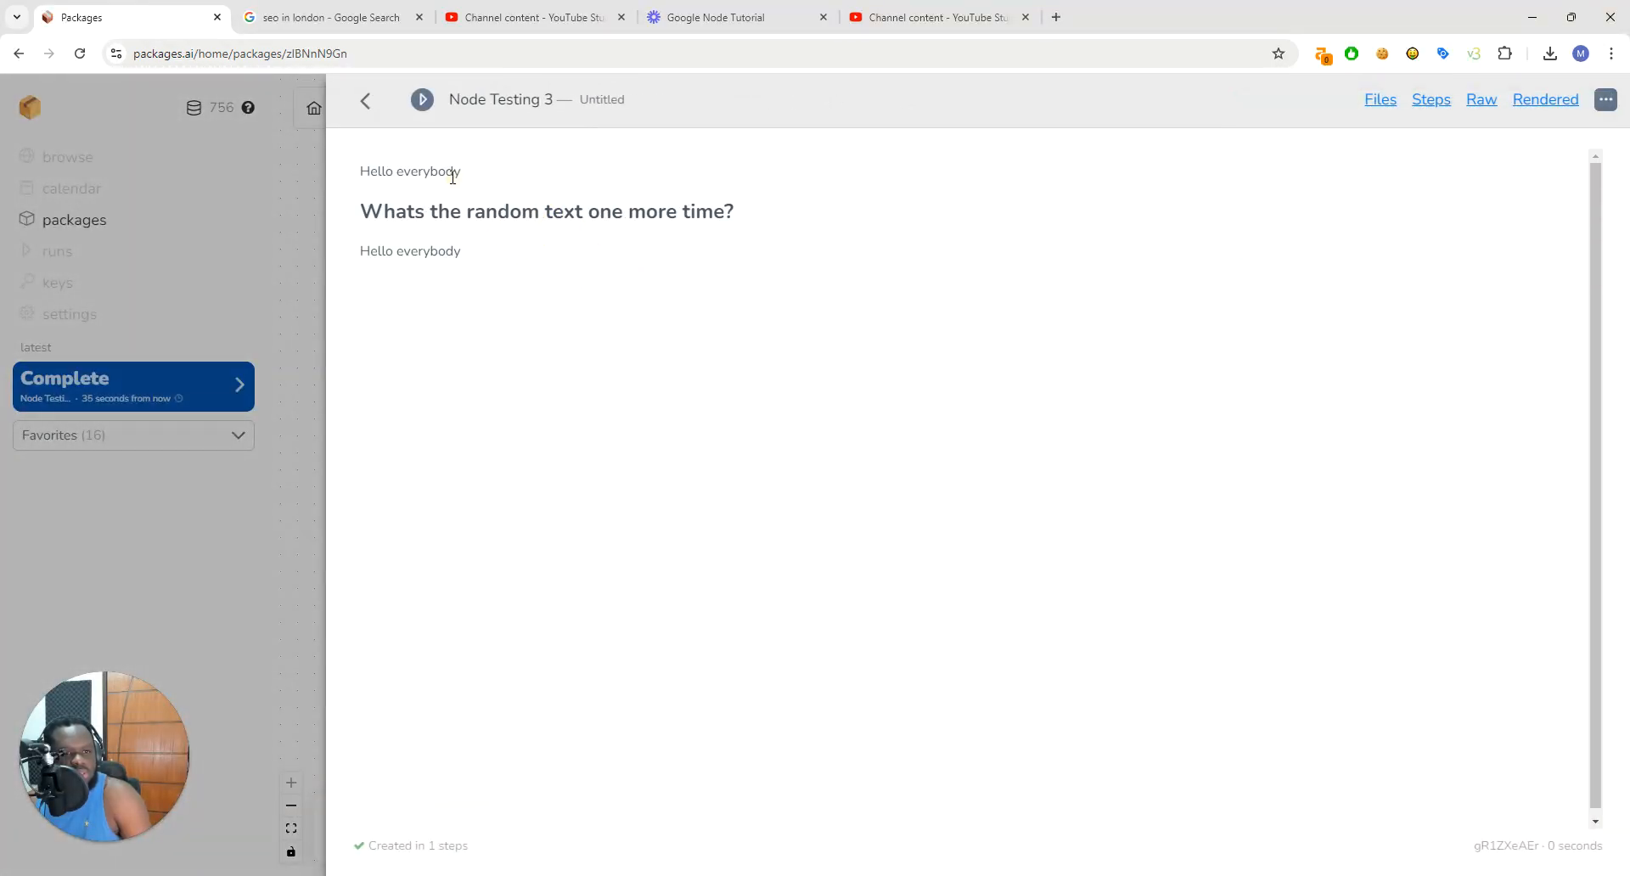
click(377, 105)
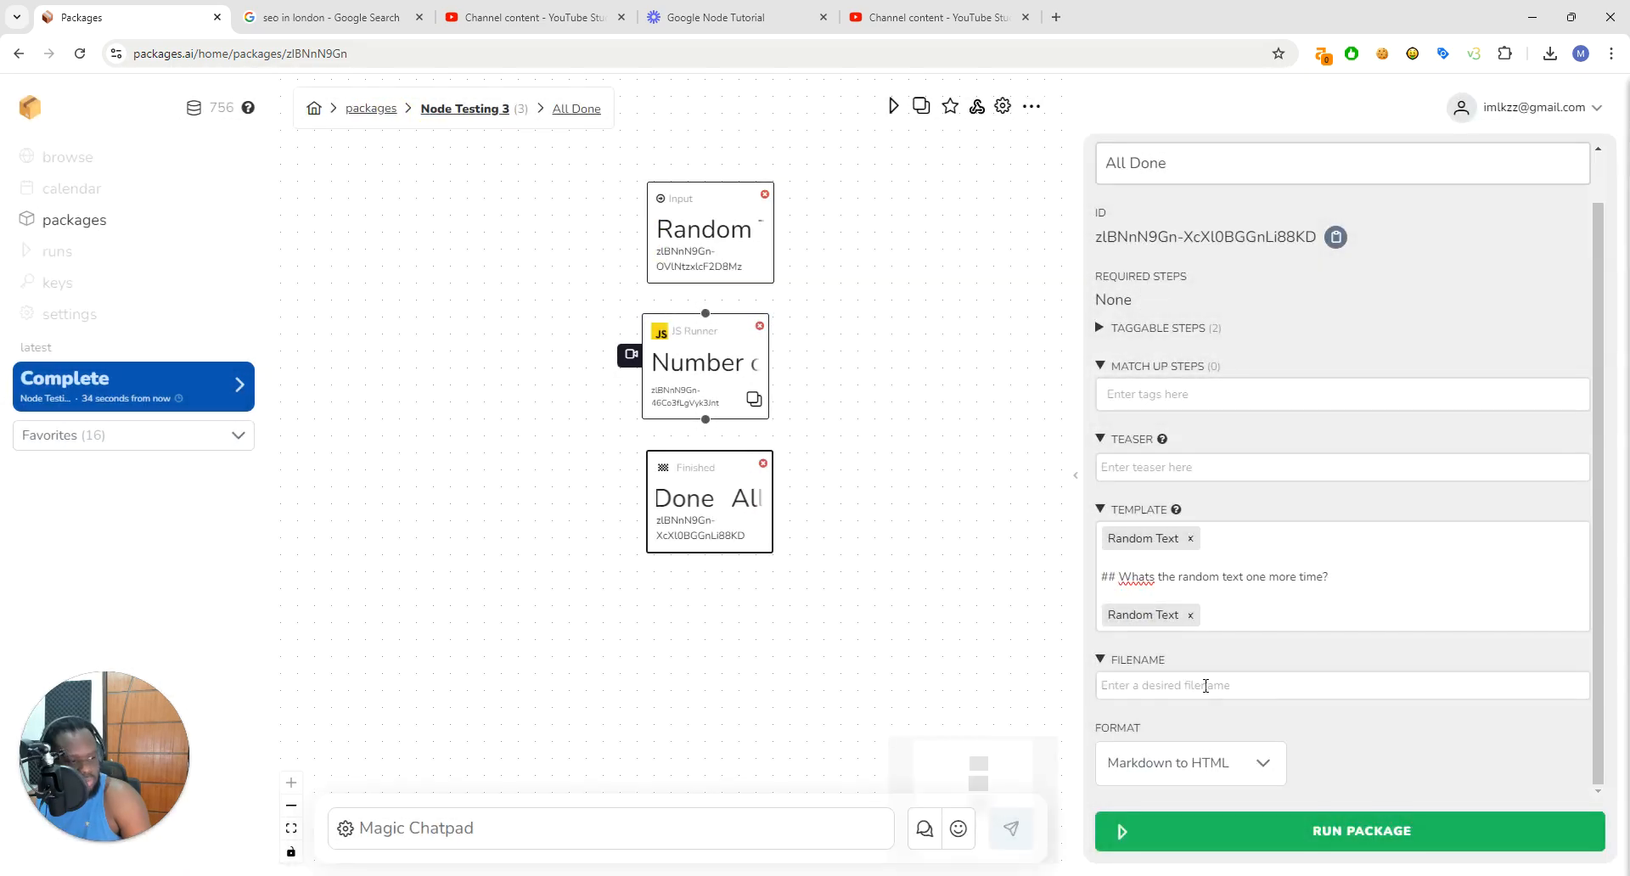
Step: Set the All Done node's format to json and clear its template completely
click(1259, 767)
mouse_move(1280, 650)
mouse_down()
mouse_move(1277, 698)
mouse_move(1280, 667)
mouse_up()
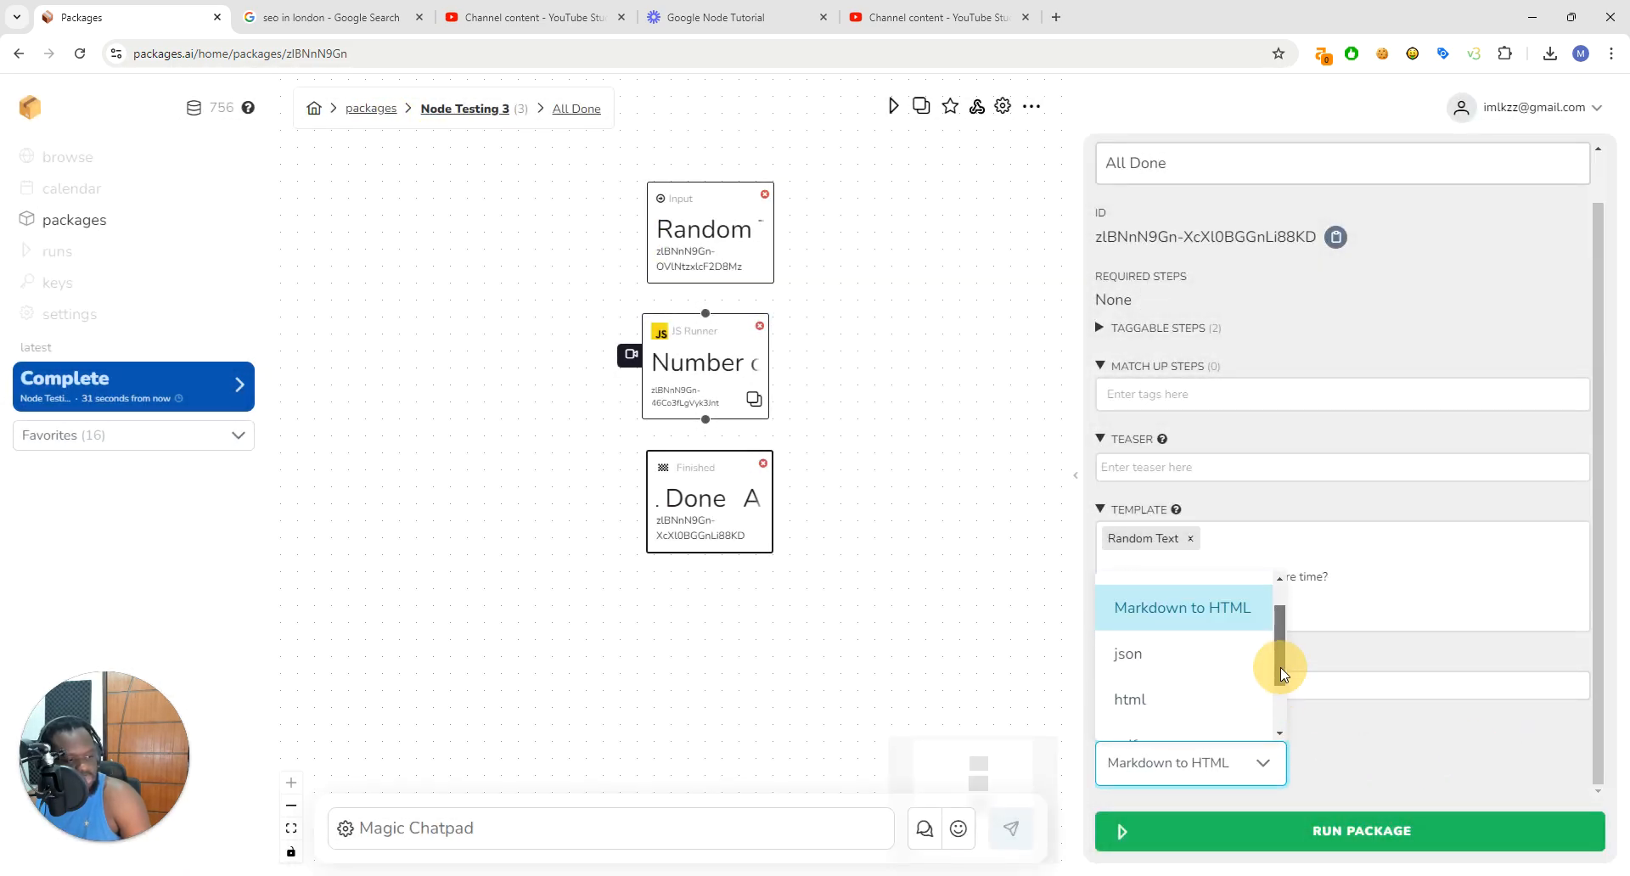
click(1201, 671)
drag(1236, 618, 1076, 538)
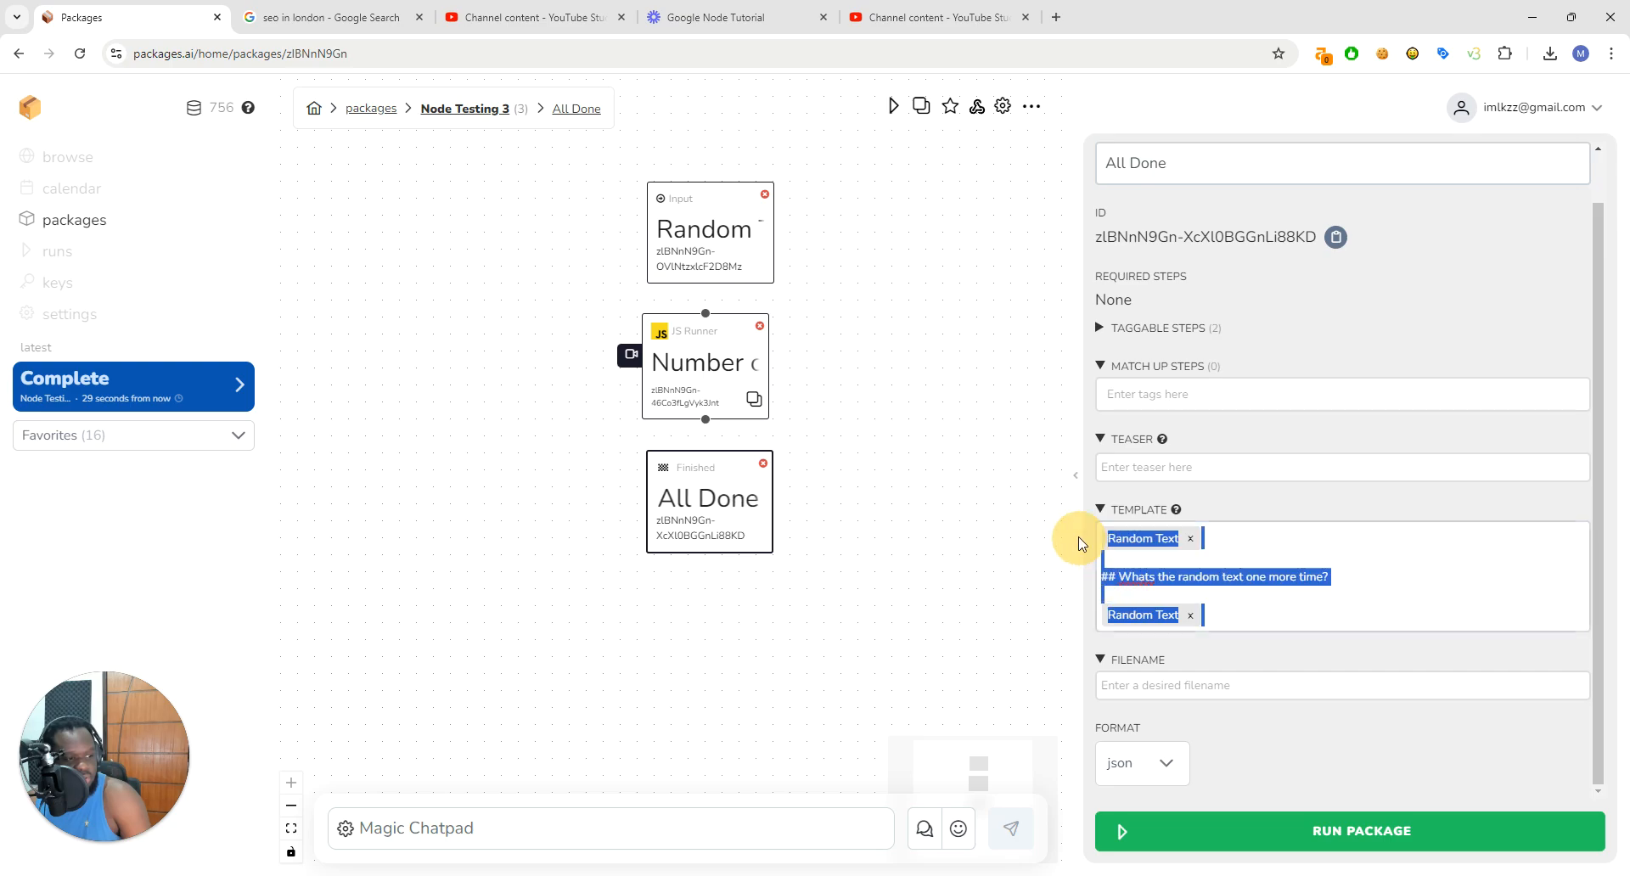
key(BackSpace)
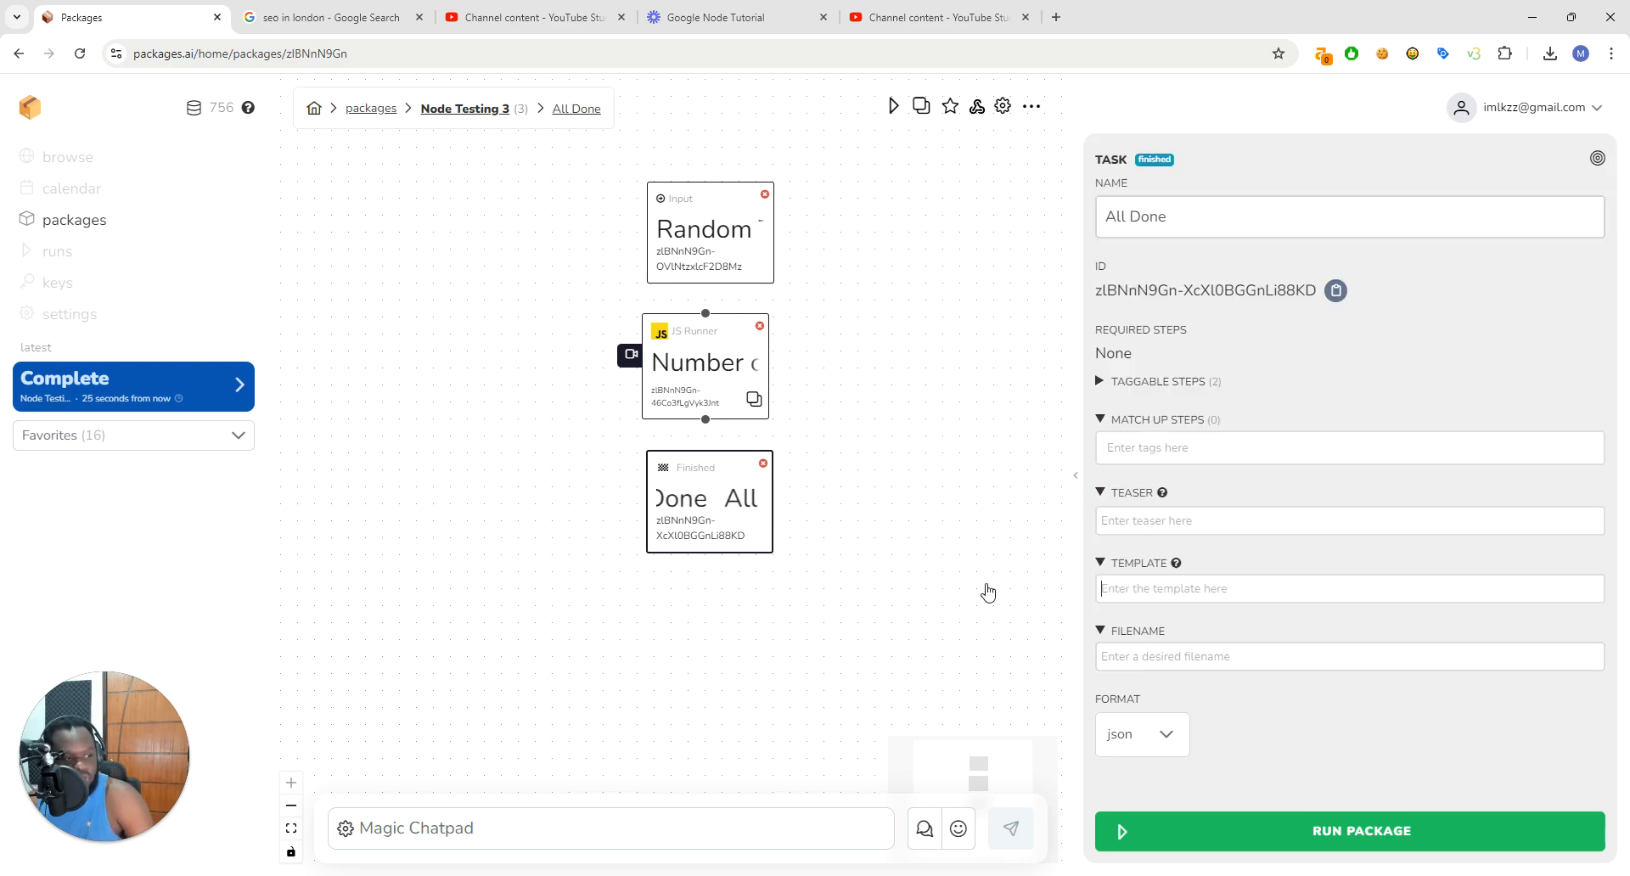
text(@R)
key(Return)
key(BackSpace)
key(BackSpace)
key(BackSpace)
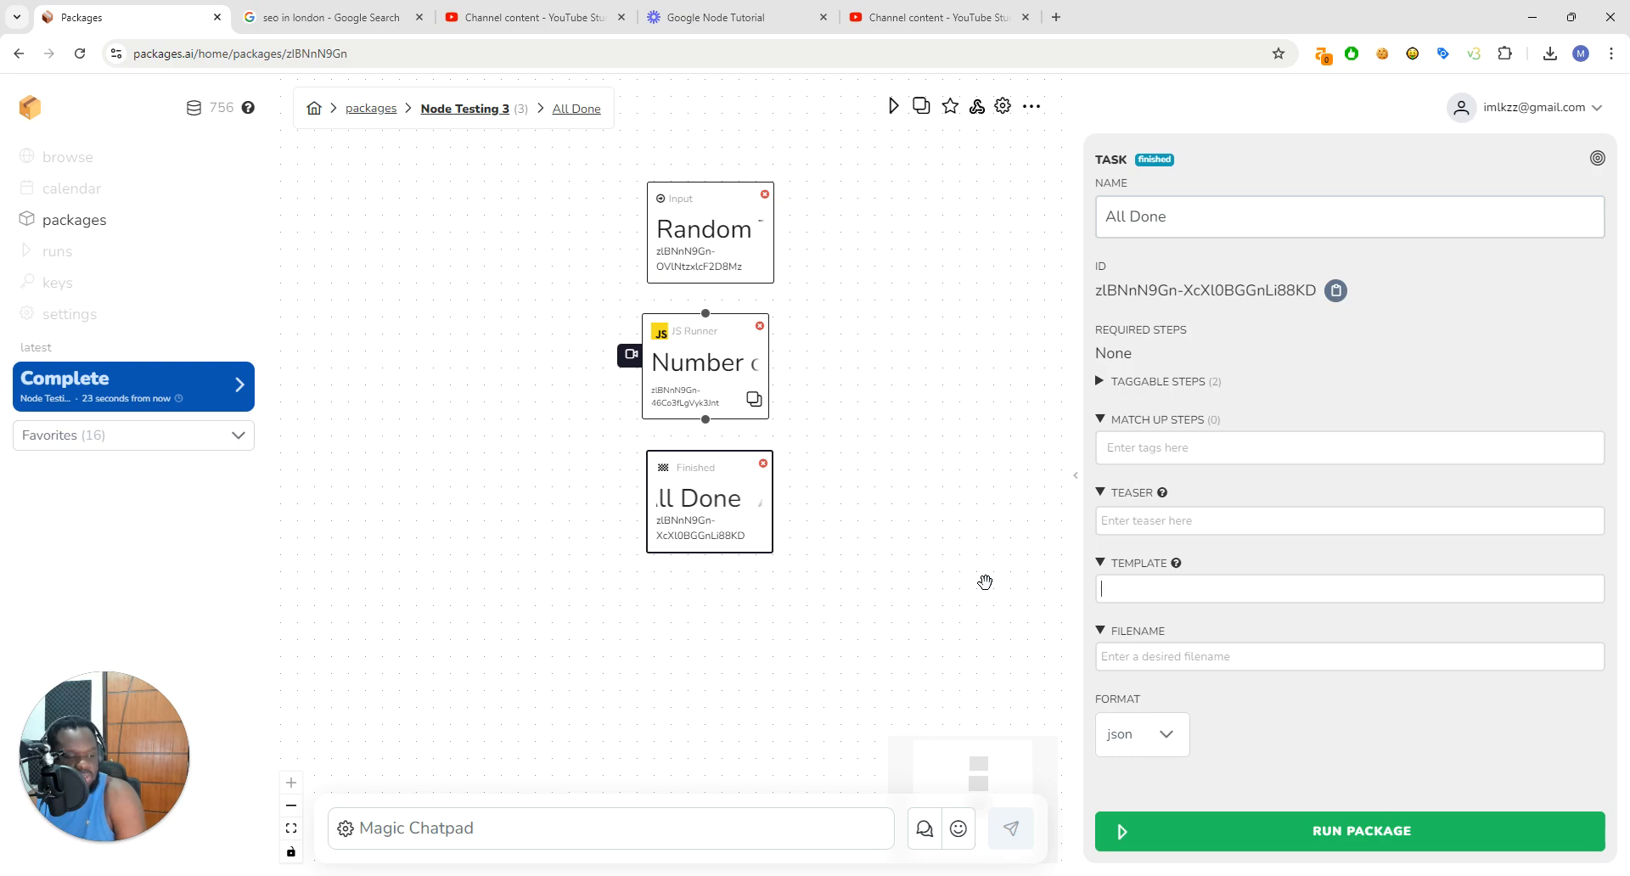
Step: Insert the Random Text tag into the All Done node's empty template
text(@Ran)
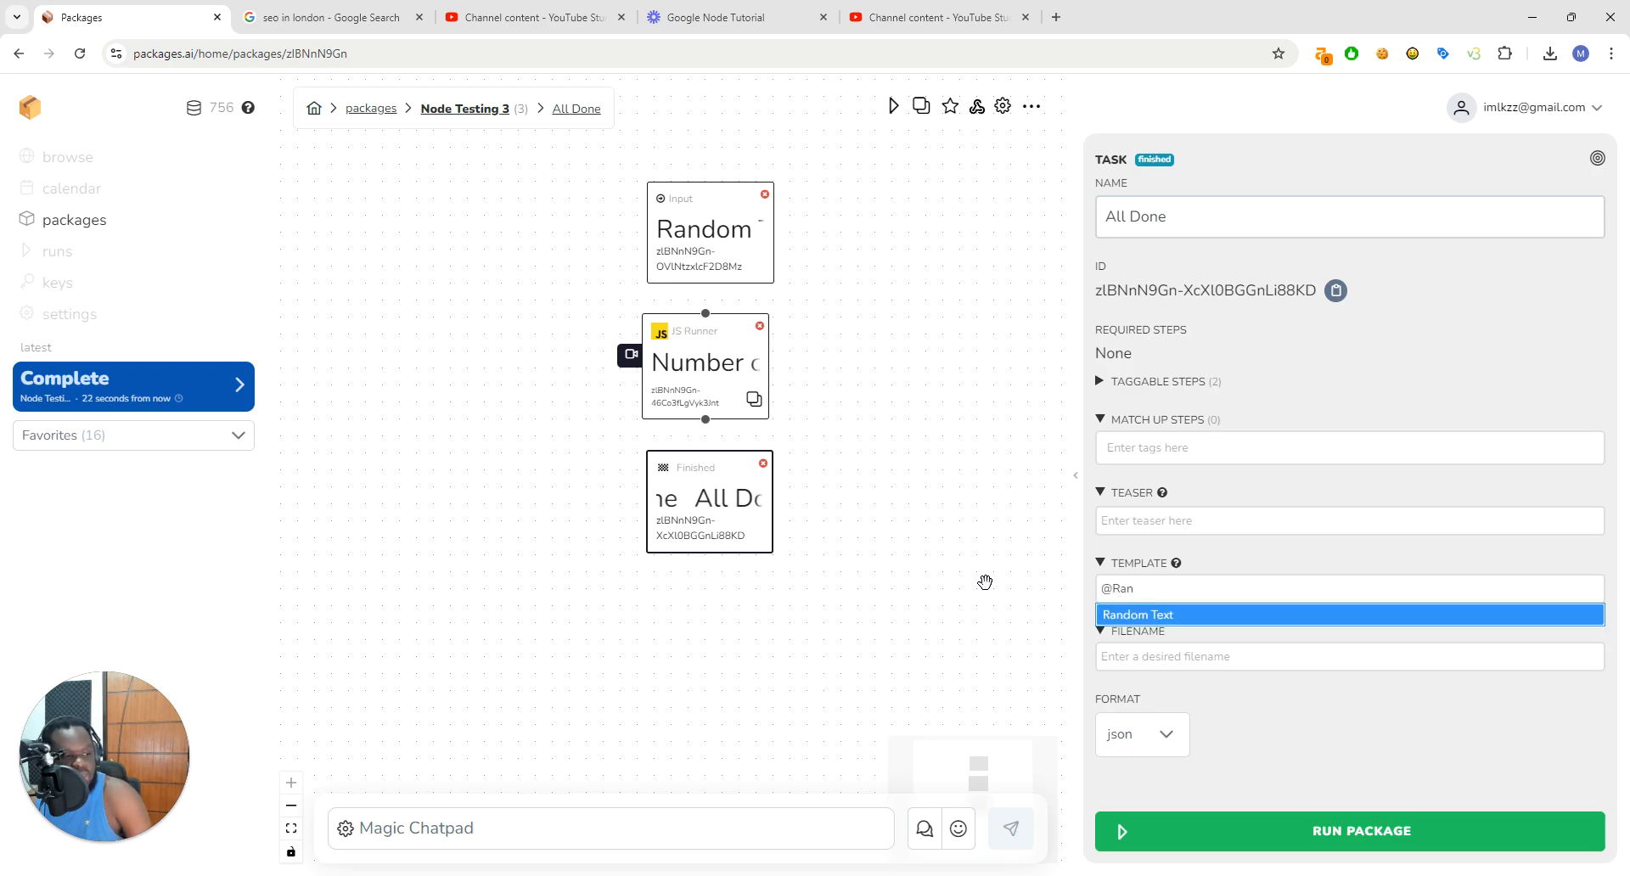
click(1199, 617)
Step: Run the package with {"hello": "world"} as the Random Text input
click(1197, 822)
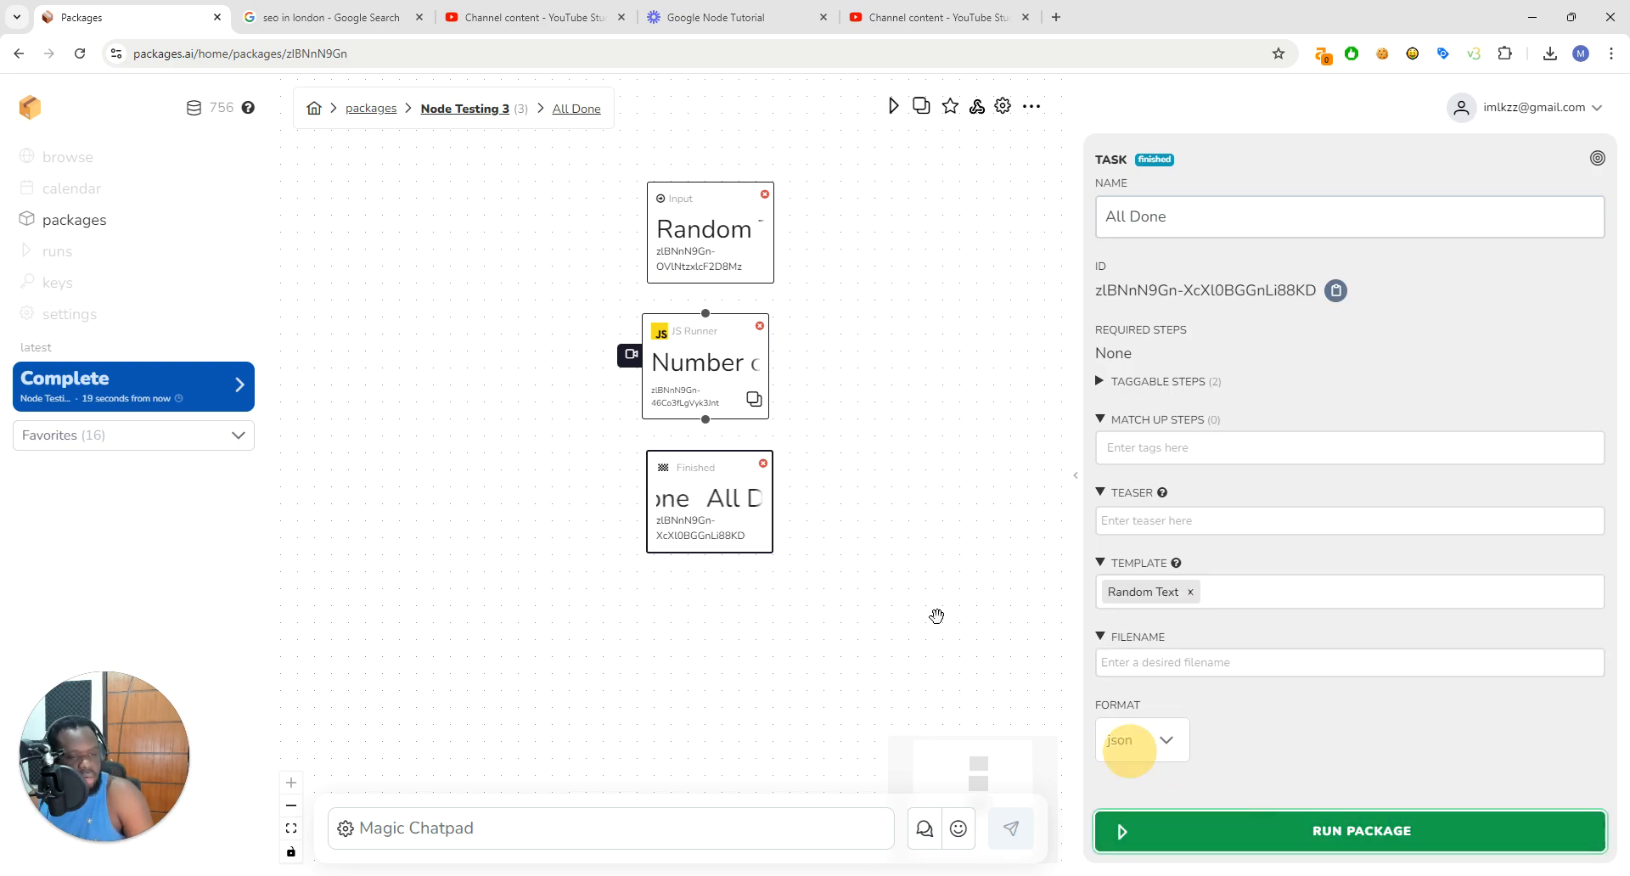
drag(741, 420, 397, 411)
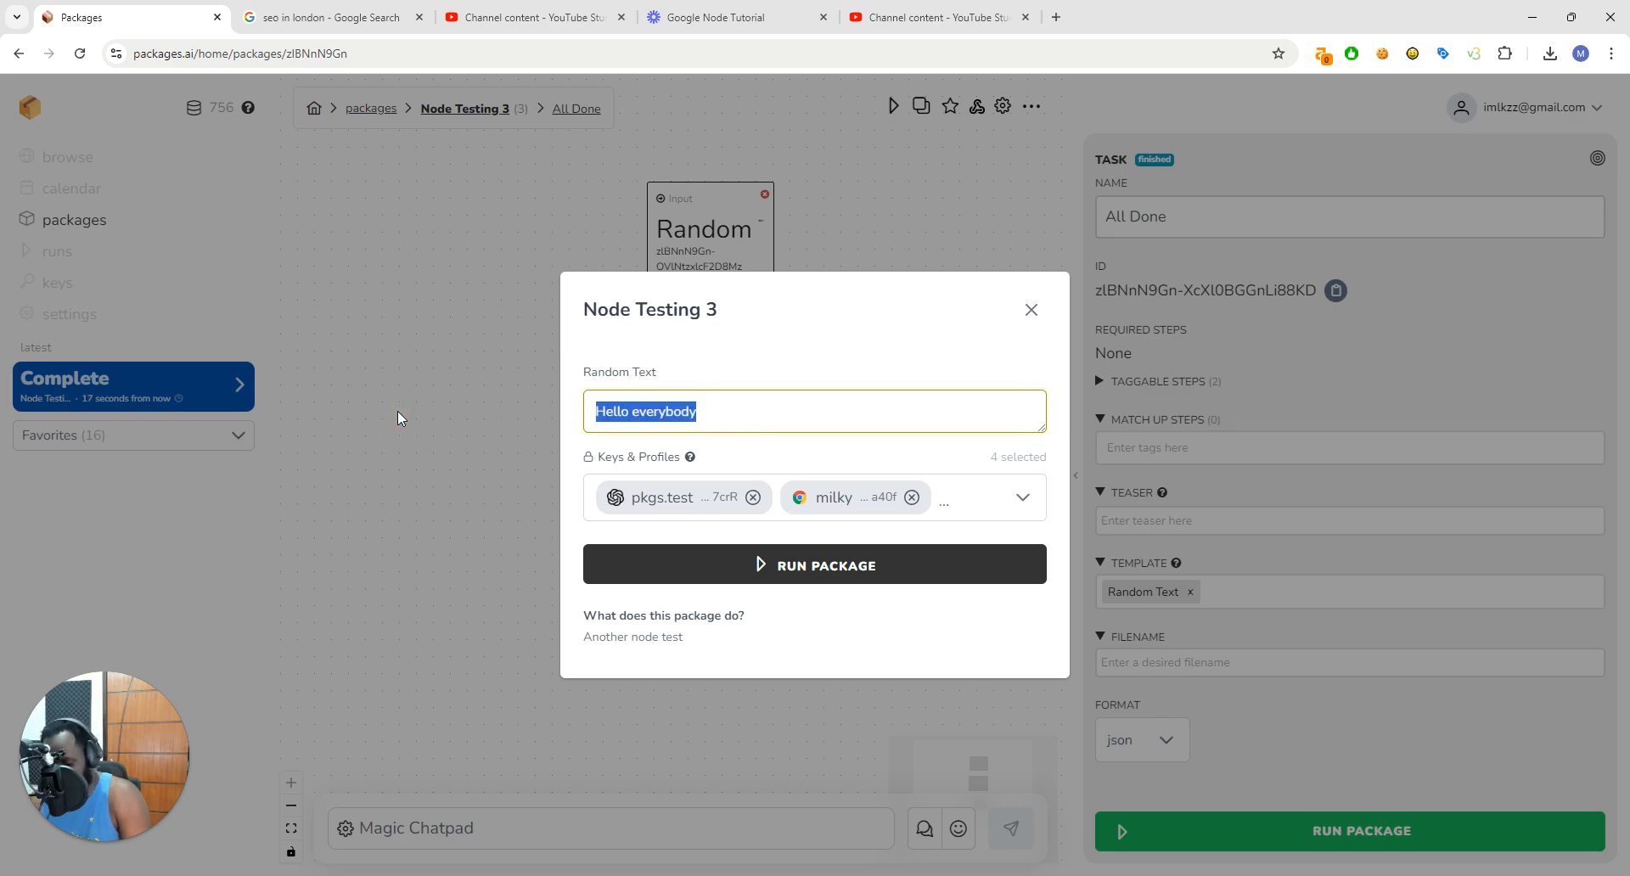
key(BackSpace)
text({"hello": "wor)
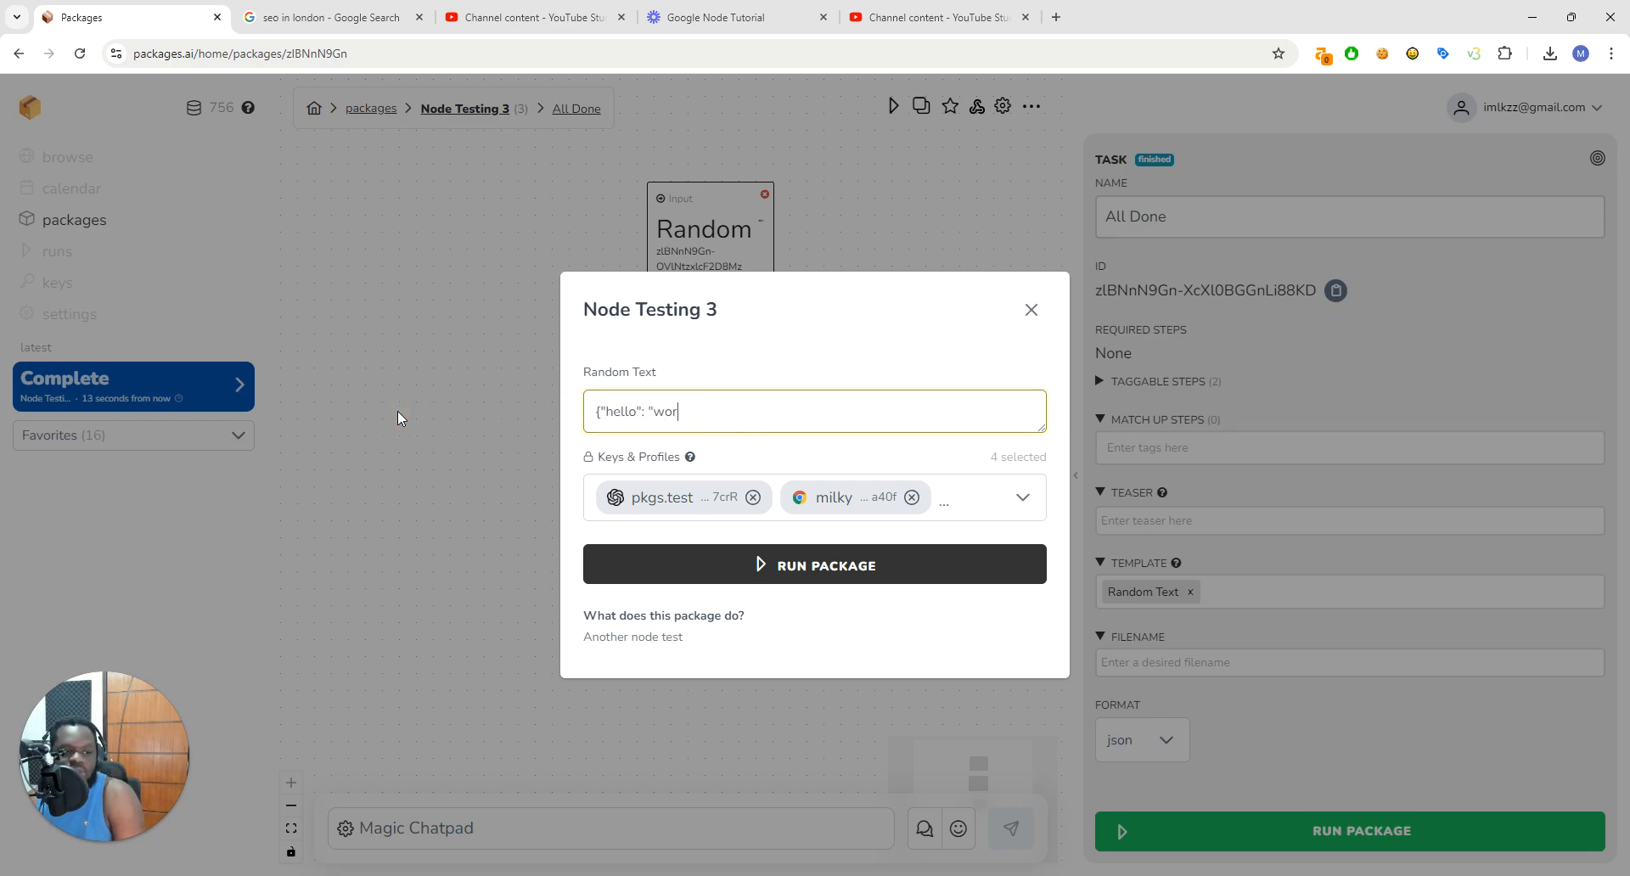
text(ld"})
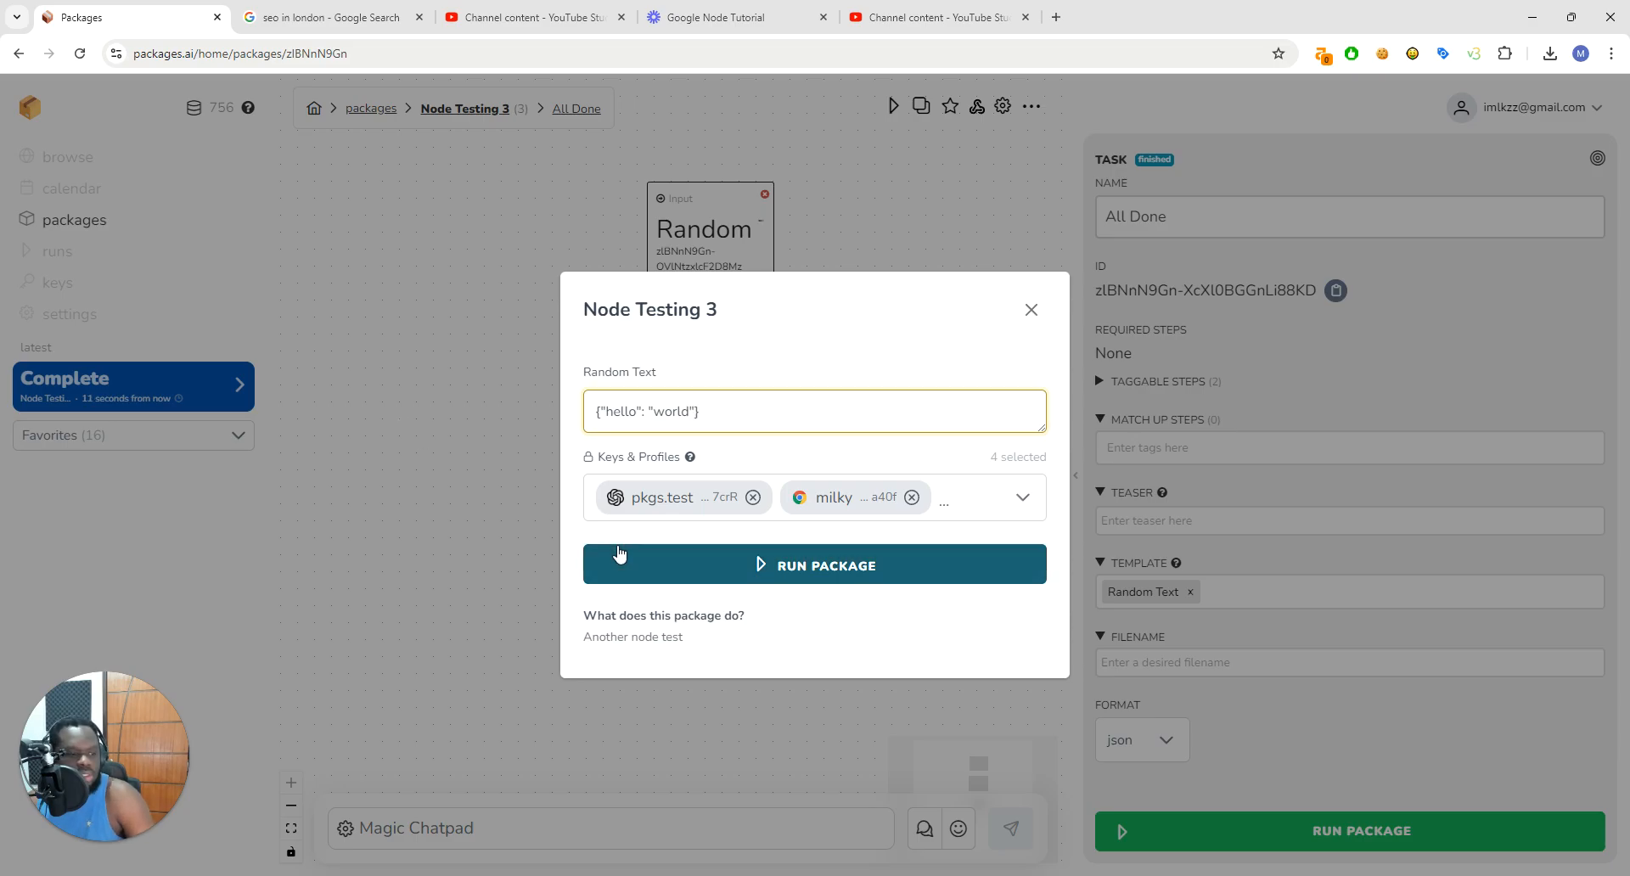
click(815, 565)
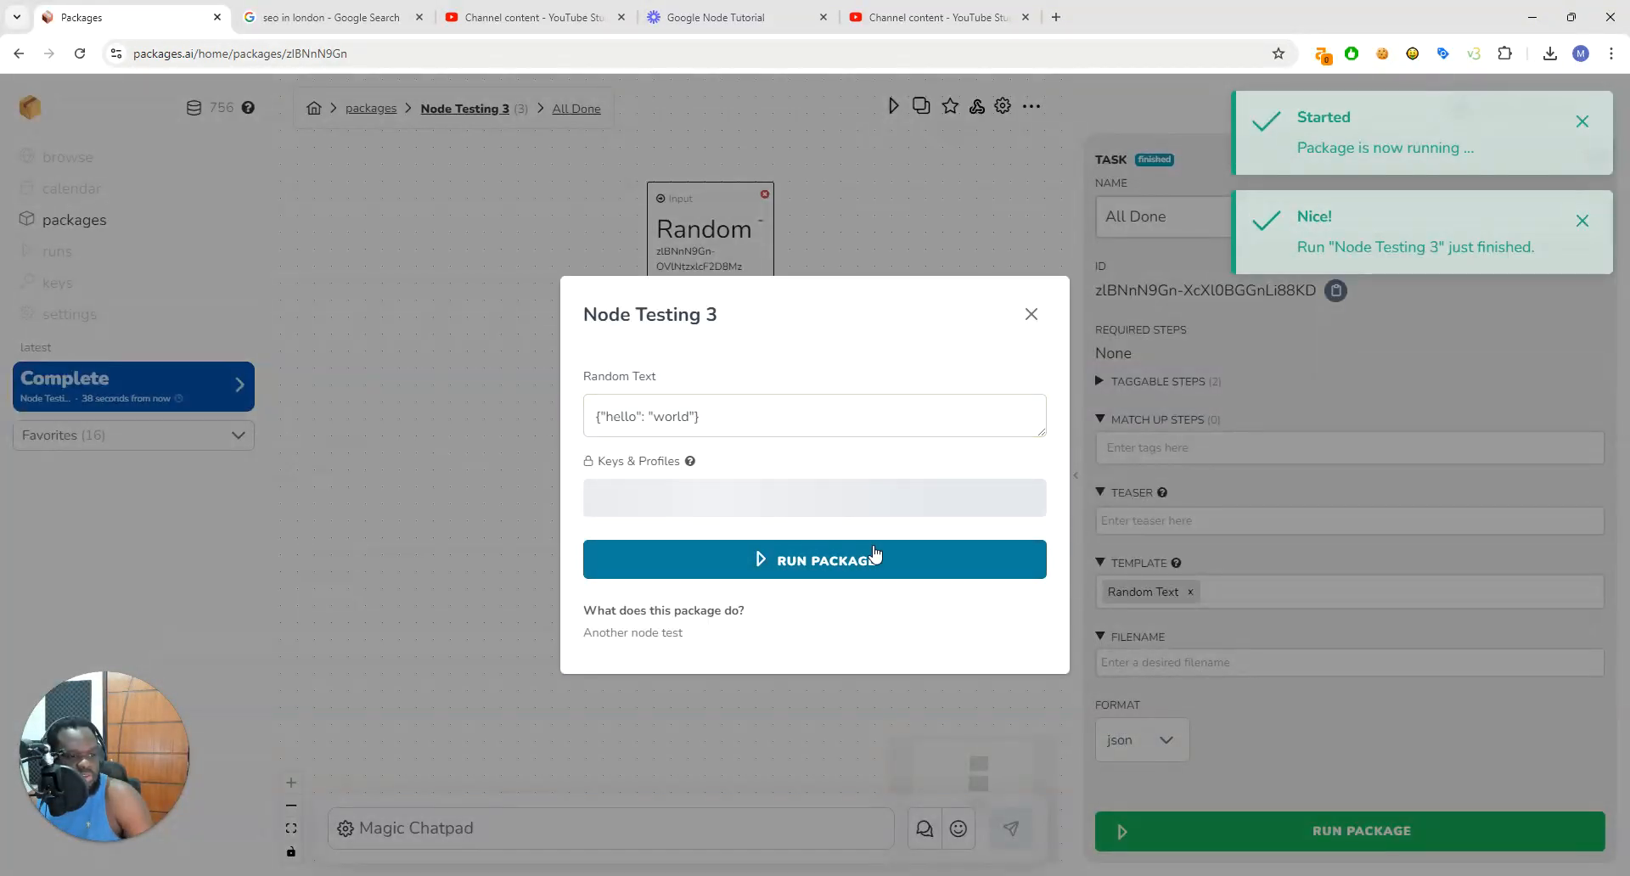
click(1030, 309)
Step: Open the latest run, examine its output as a JSON tree, and return to the package
click(94, 382)
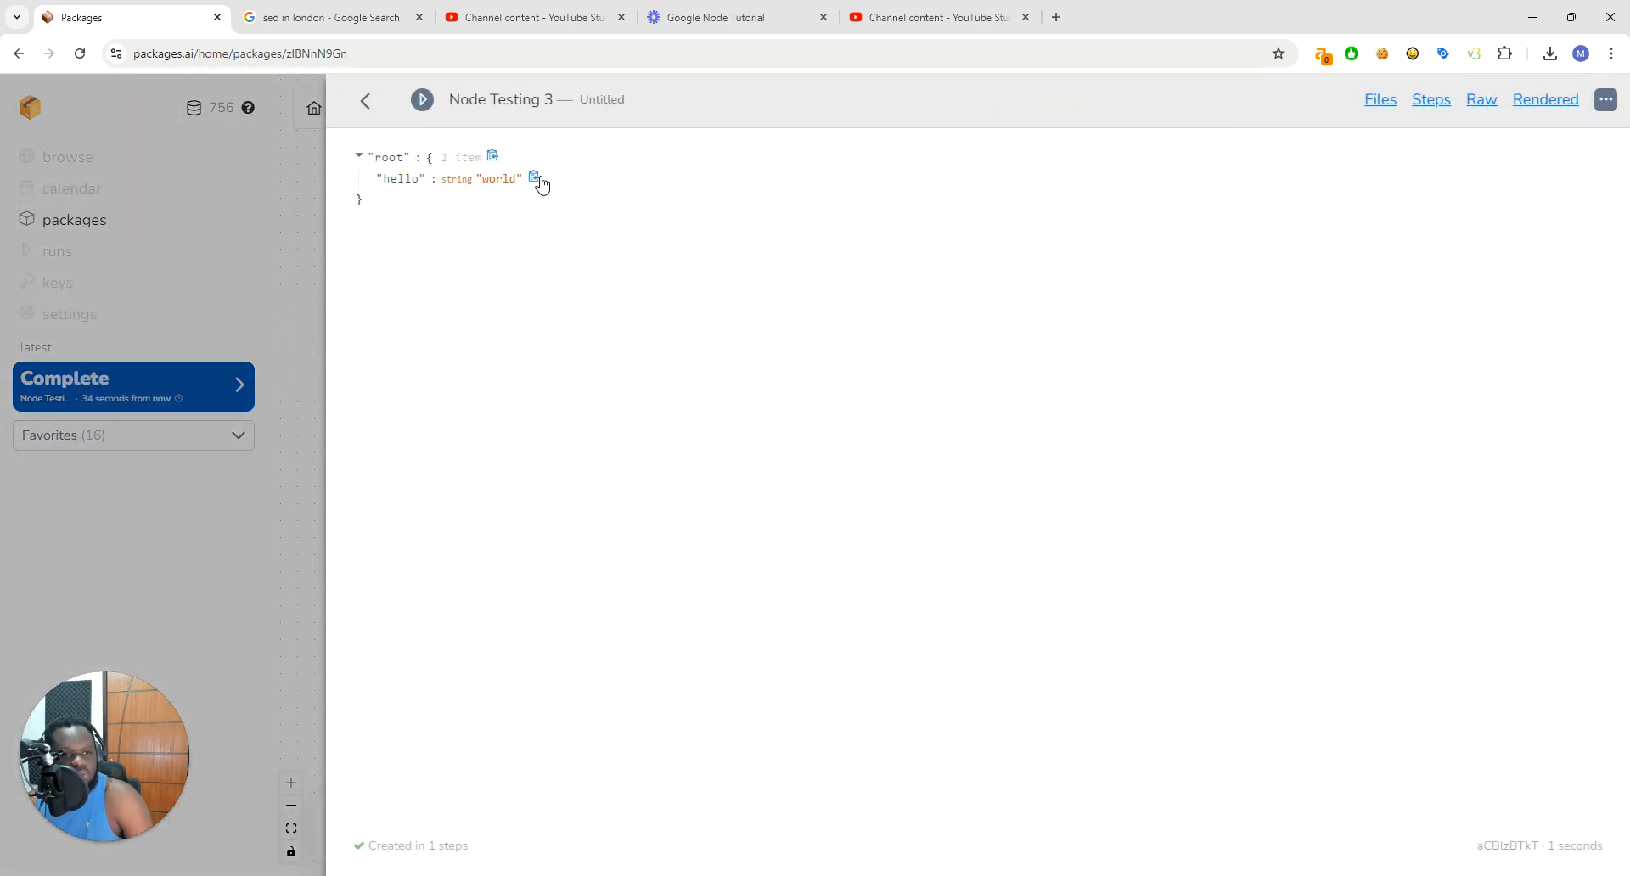
double_click(370, 159)
click(365, 101)
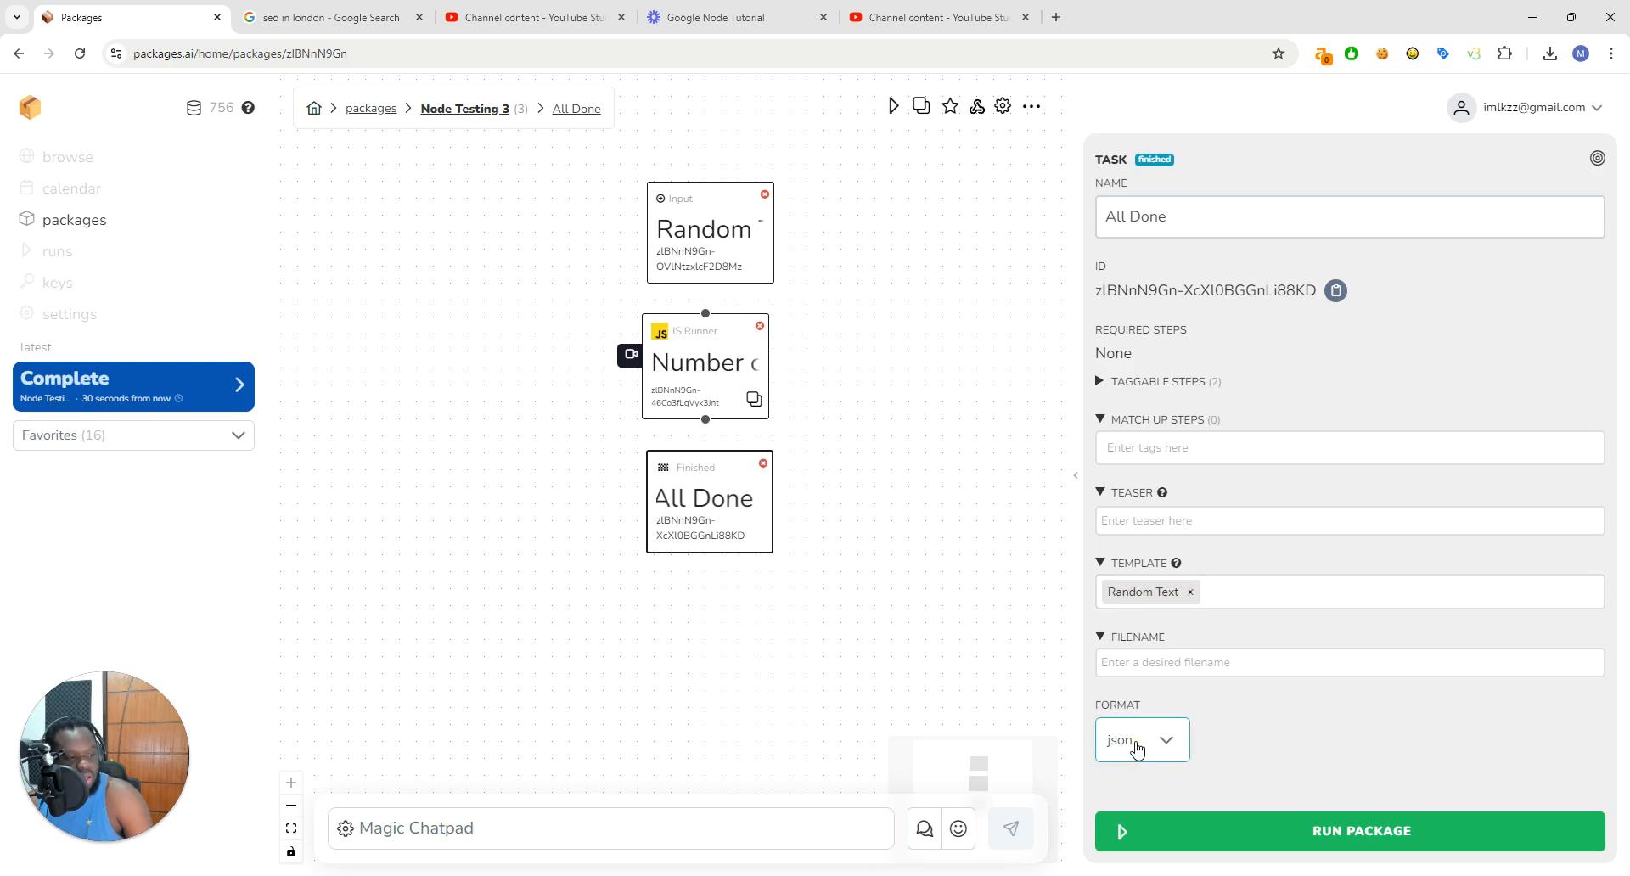
Step: Set the All Done node's format to table
click(1142, 743)
drag(1276, 609, 1237, 701)
click(1182, 697)
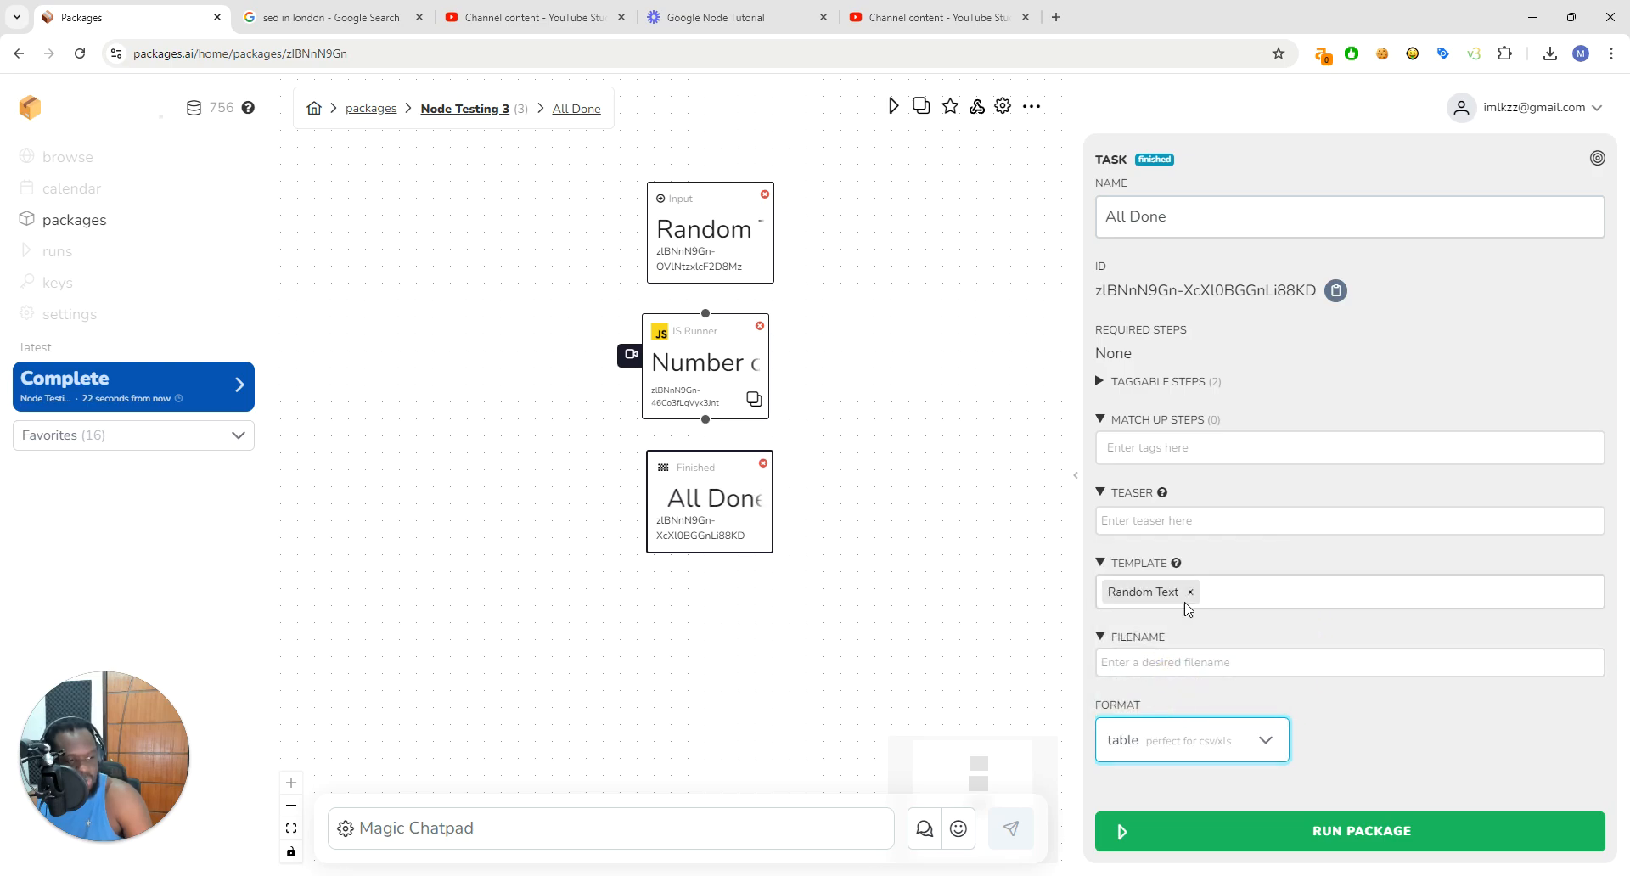
Step: Run the package with the JSON object wrapped in an array, [{"hello": "world"}], as the Random Text input
click(1145, 823)
click(740, 417)
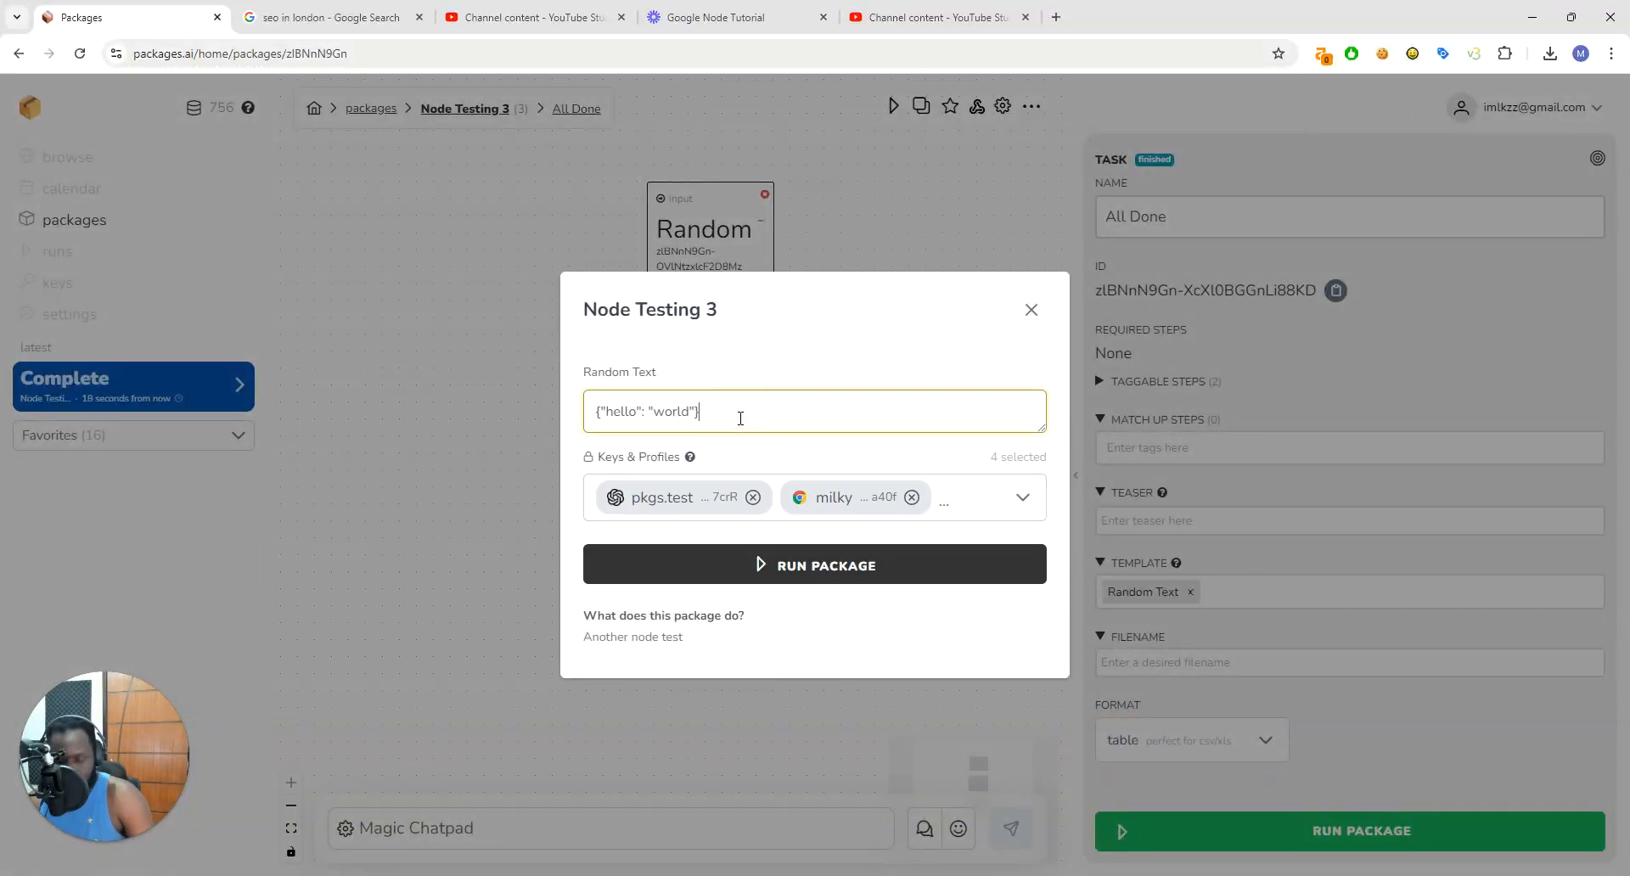
text(])
key(Home)
text([)
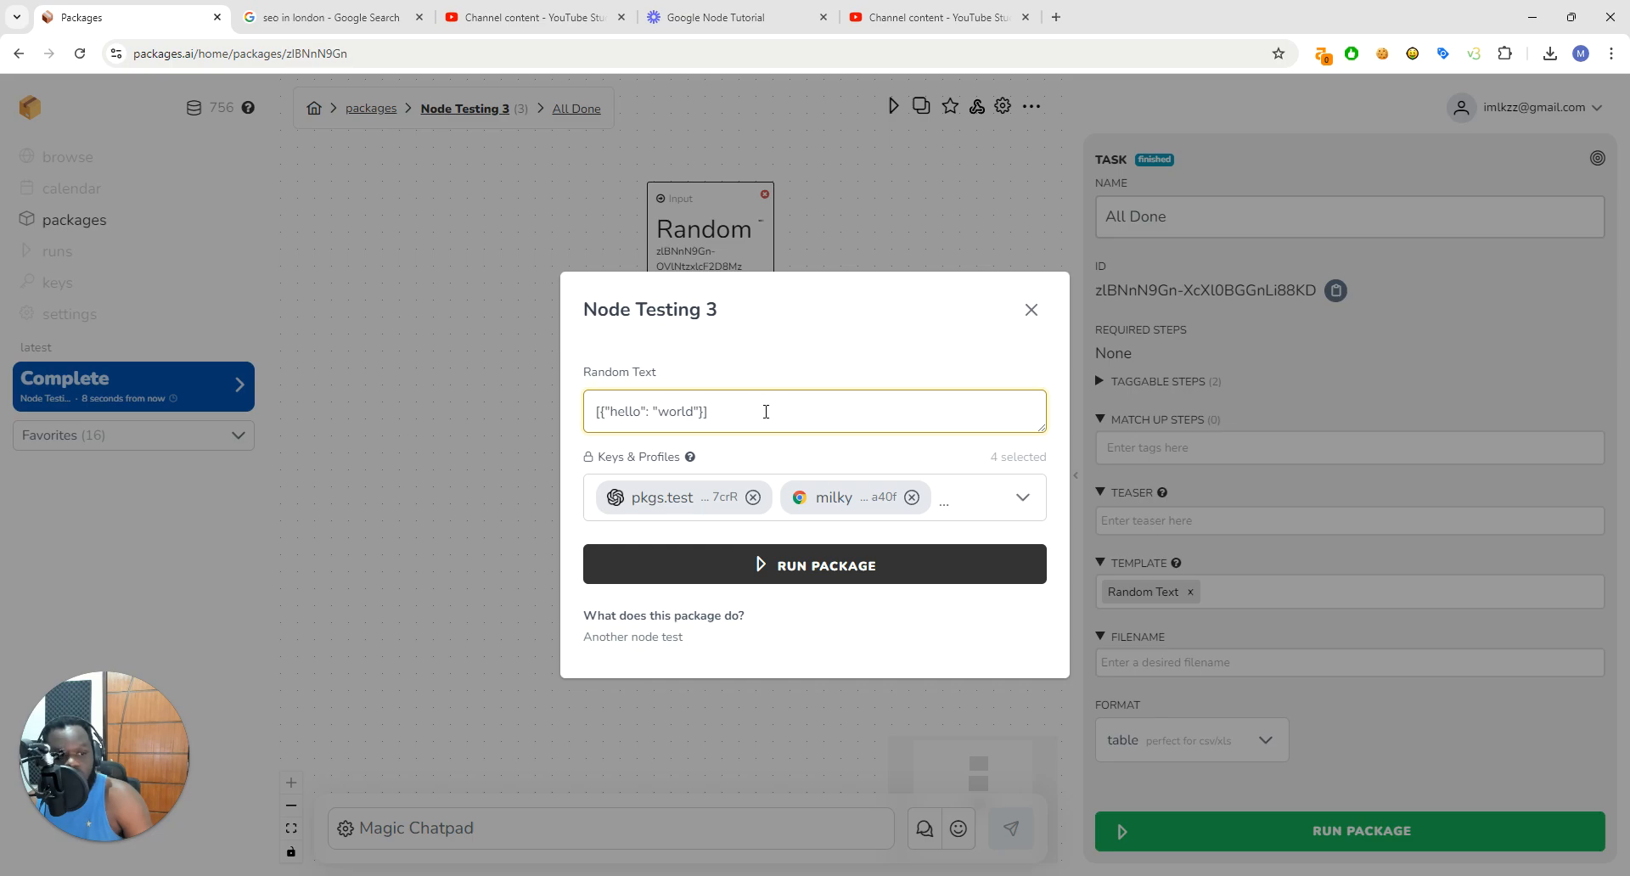
drag(768, 412, 522, 420)
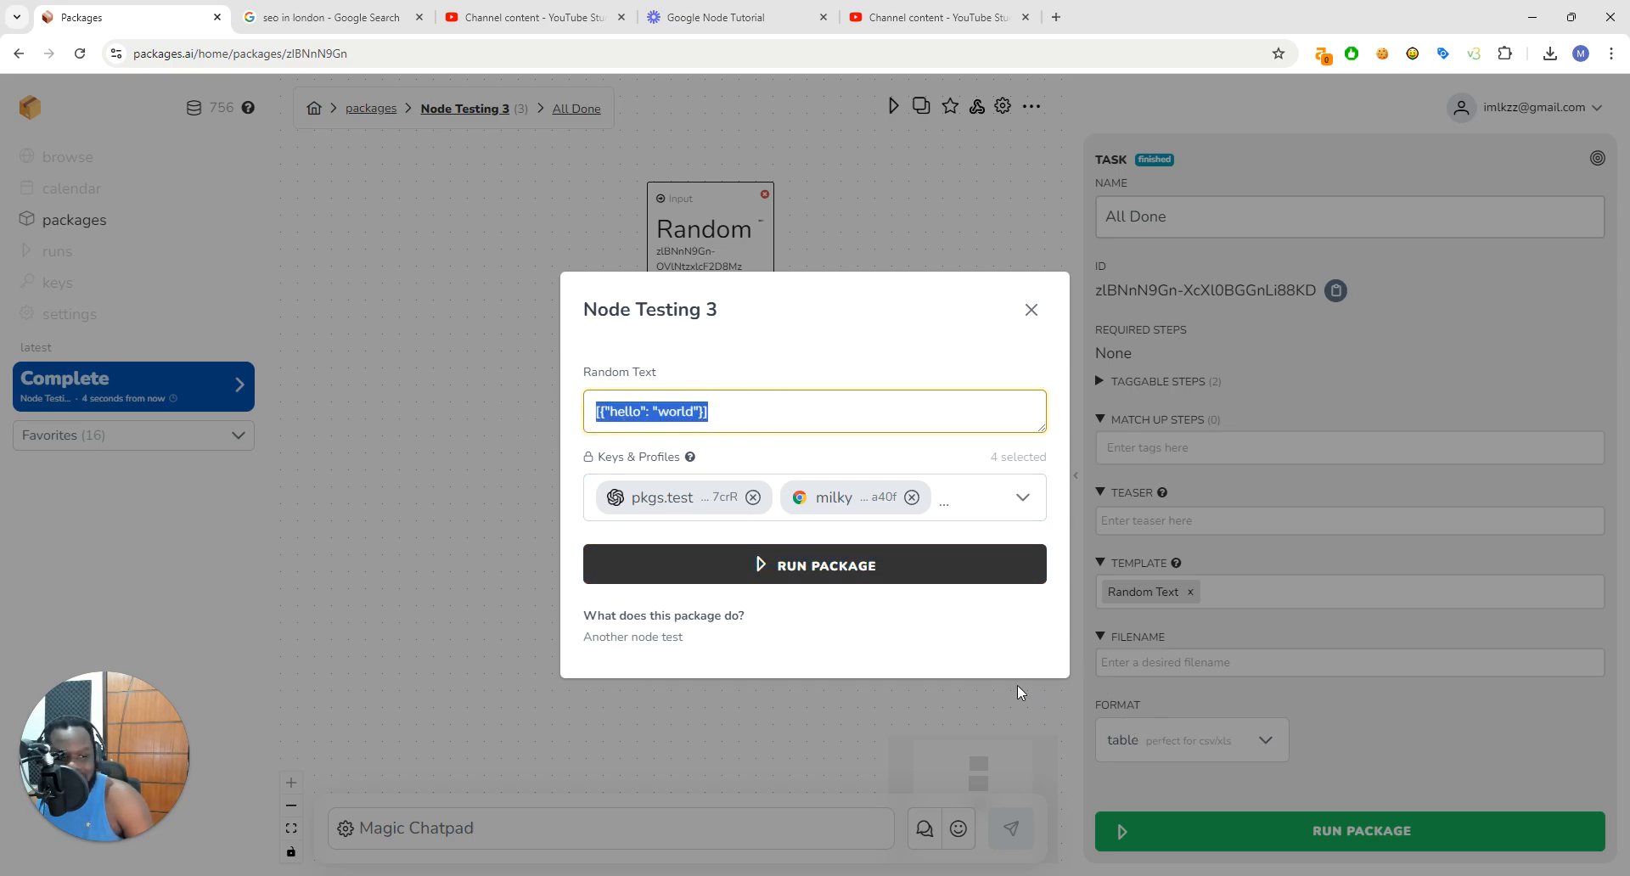
click(854, 565)
Step: Open the latest run, export its table output as a CSV file, and return to the package
click(127, 386)
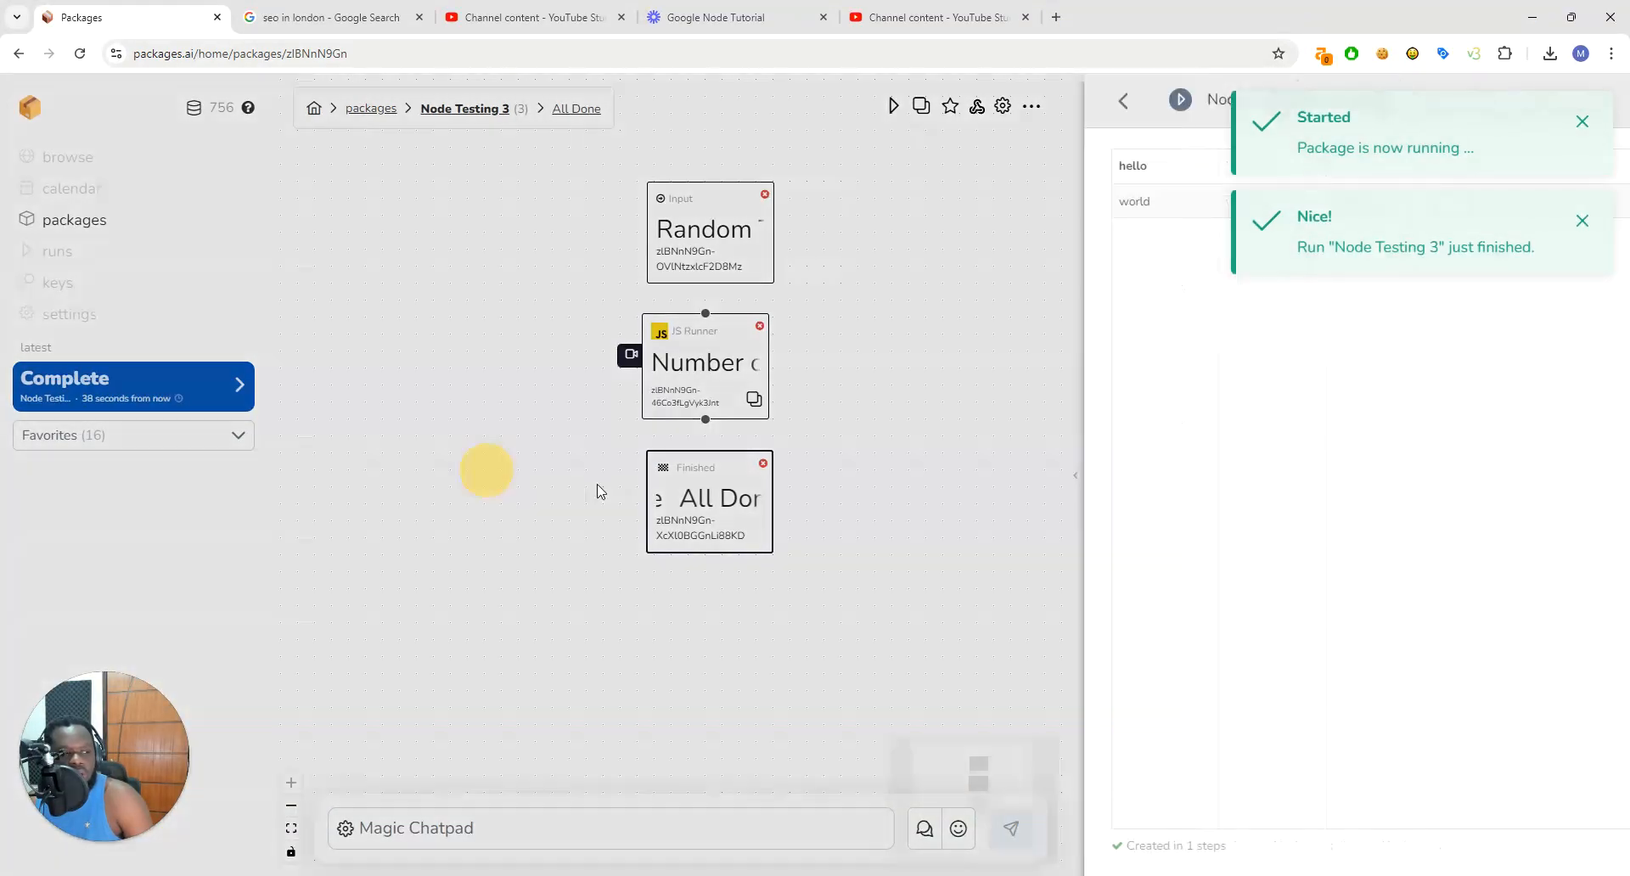
click(1581, 121)
click(1582, 120)
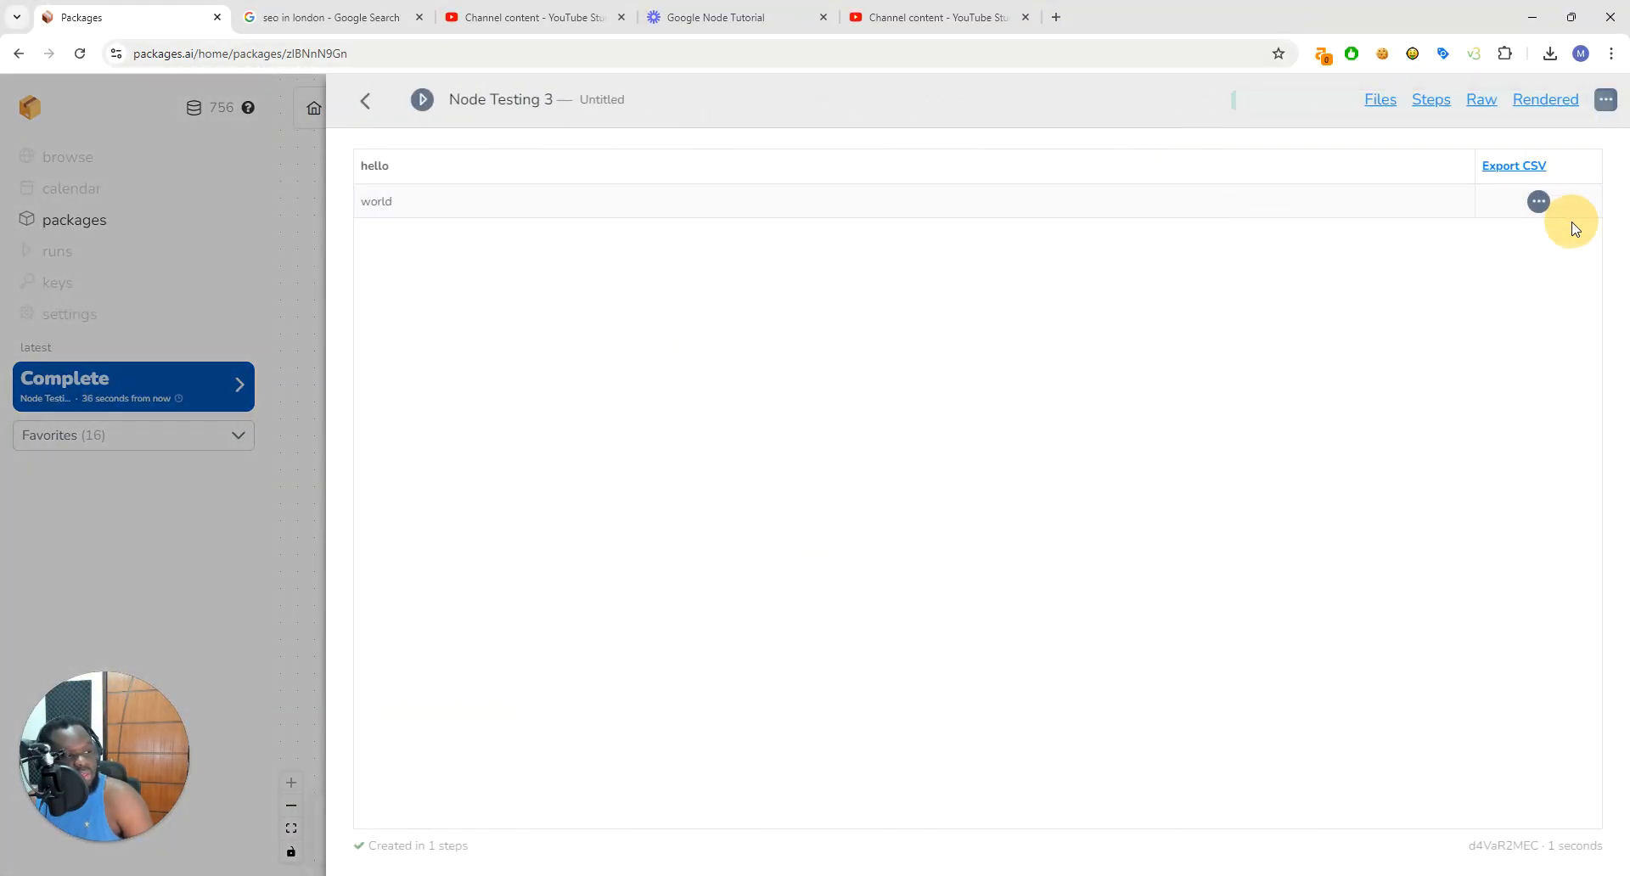
click(1520, 166)
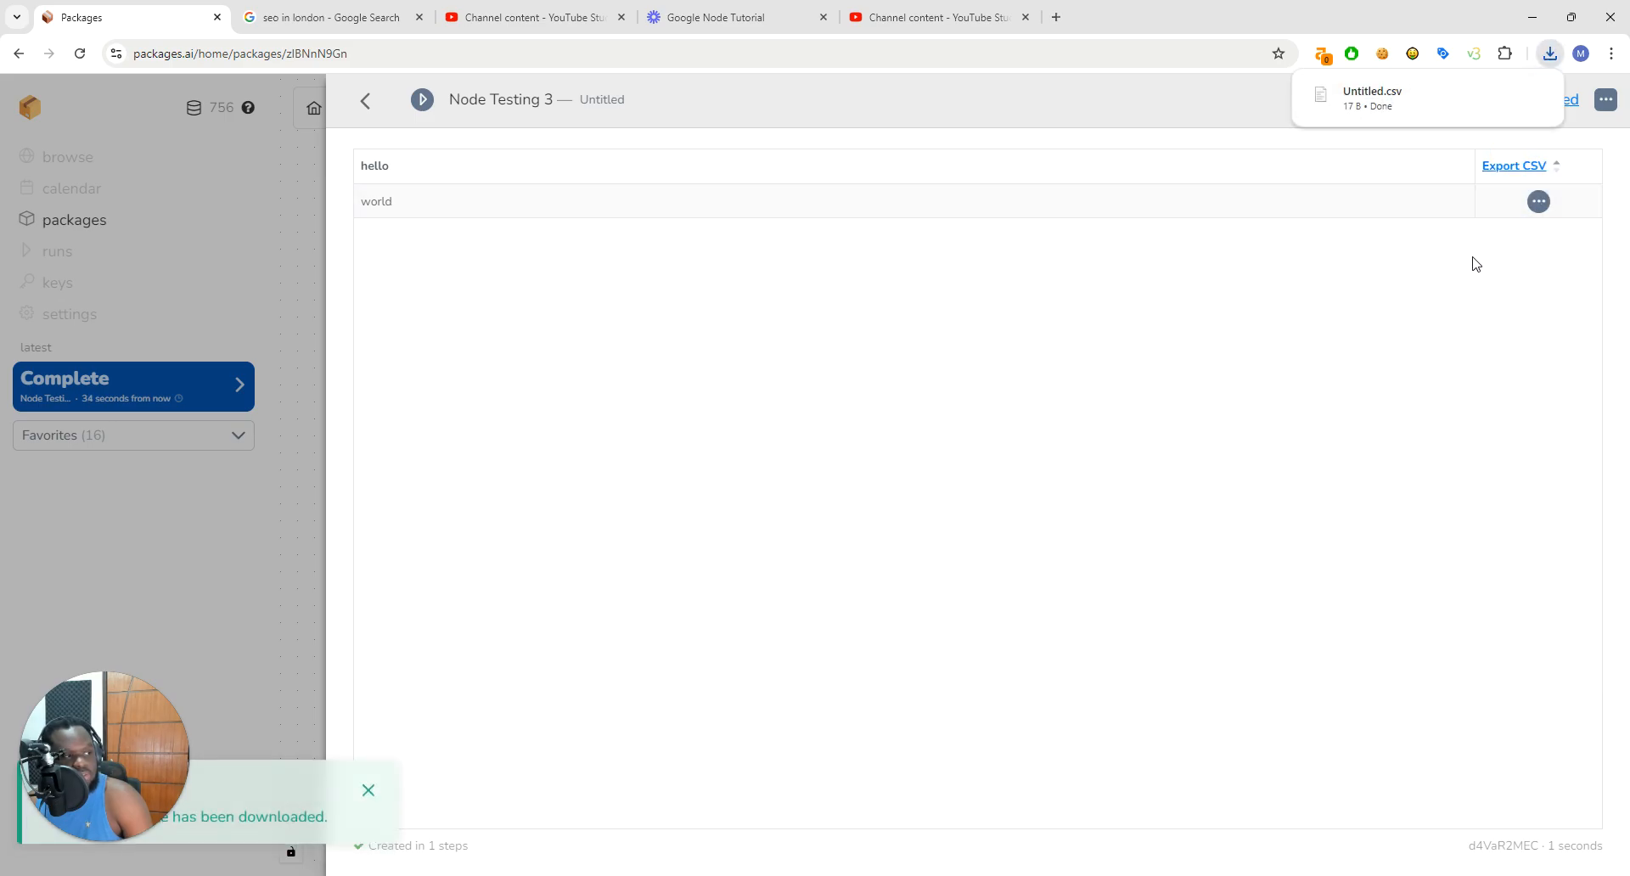
click(362, 104)
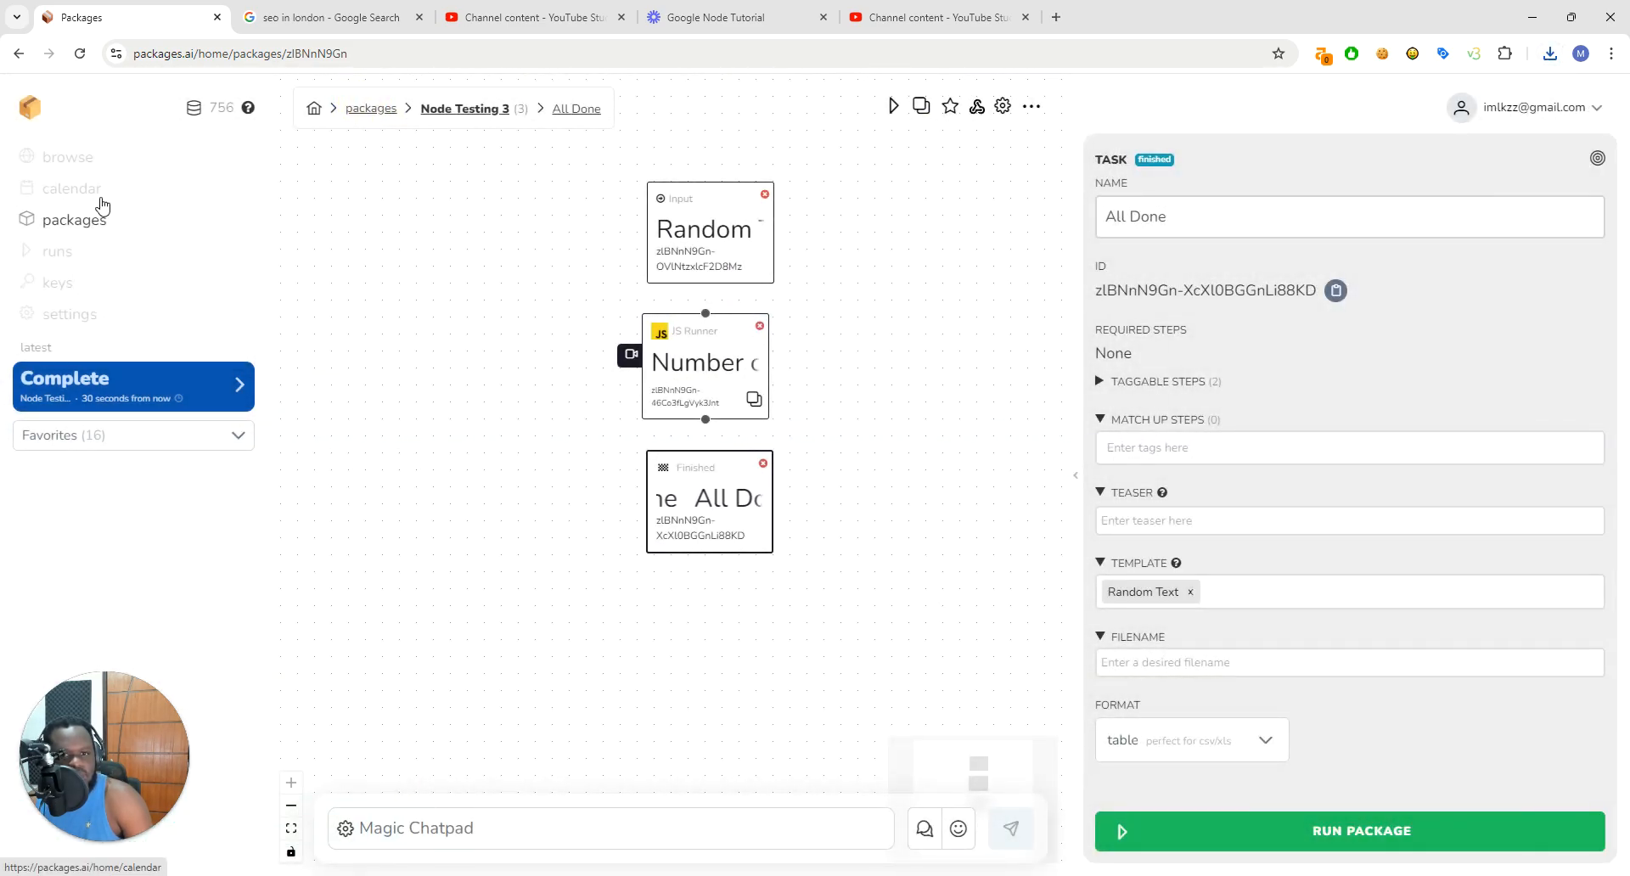
Step: Search the packages list for "Google Search" and open the Google Search package
click(85, 220)
click(613, 106)
text(Google Search)
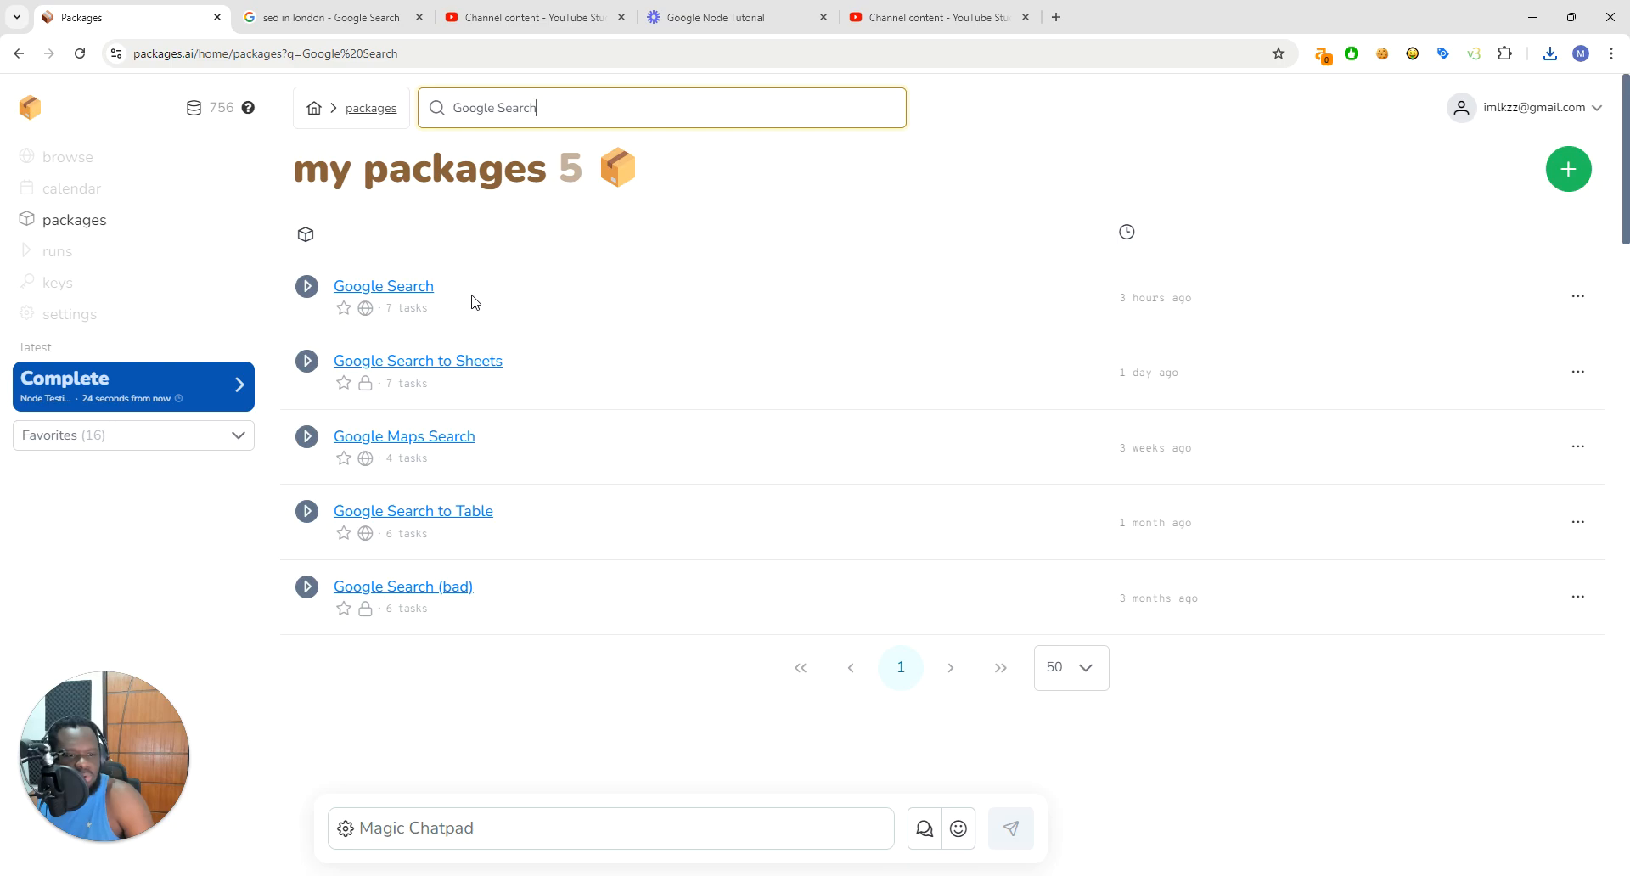
click(415, 293)
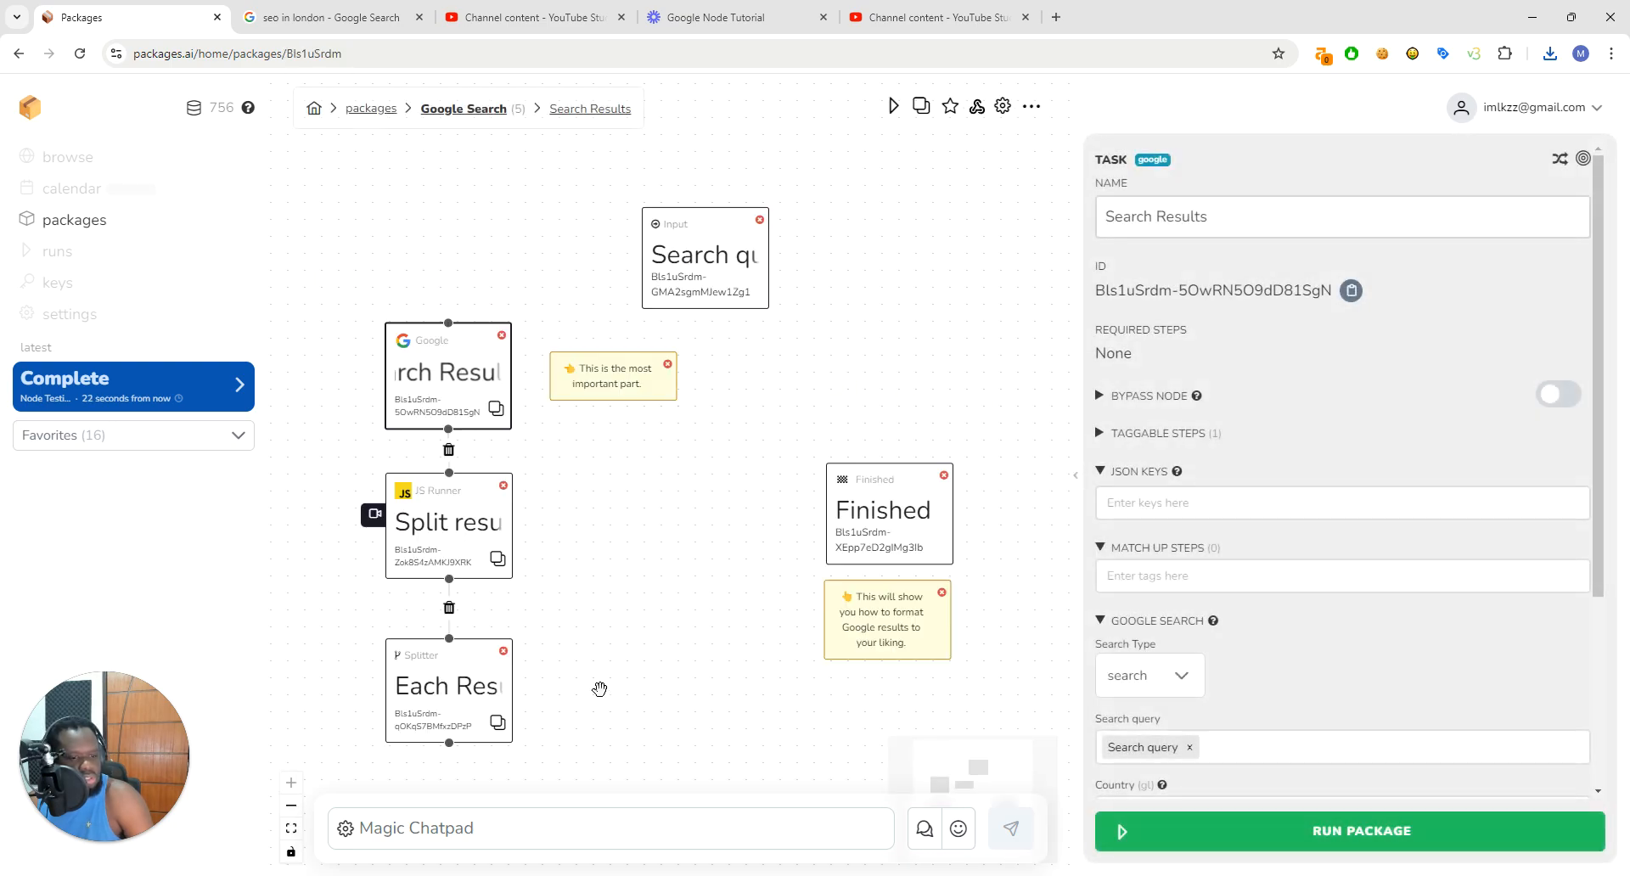
Step: Check the Finished node's settings in the Google Search package and return to the filtered packages list
click(871, 481)
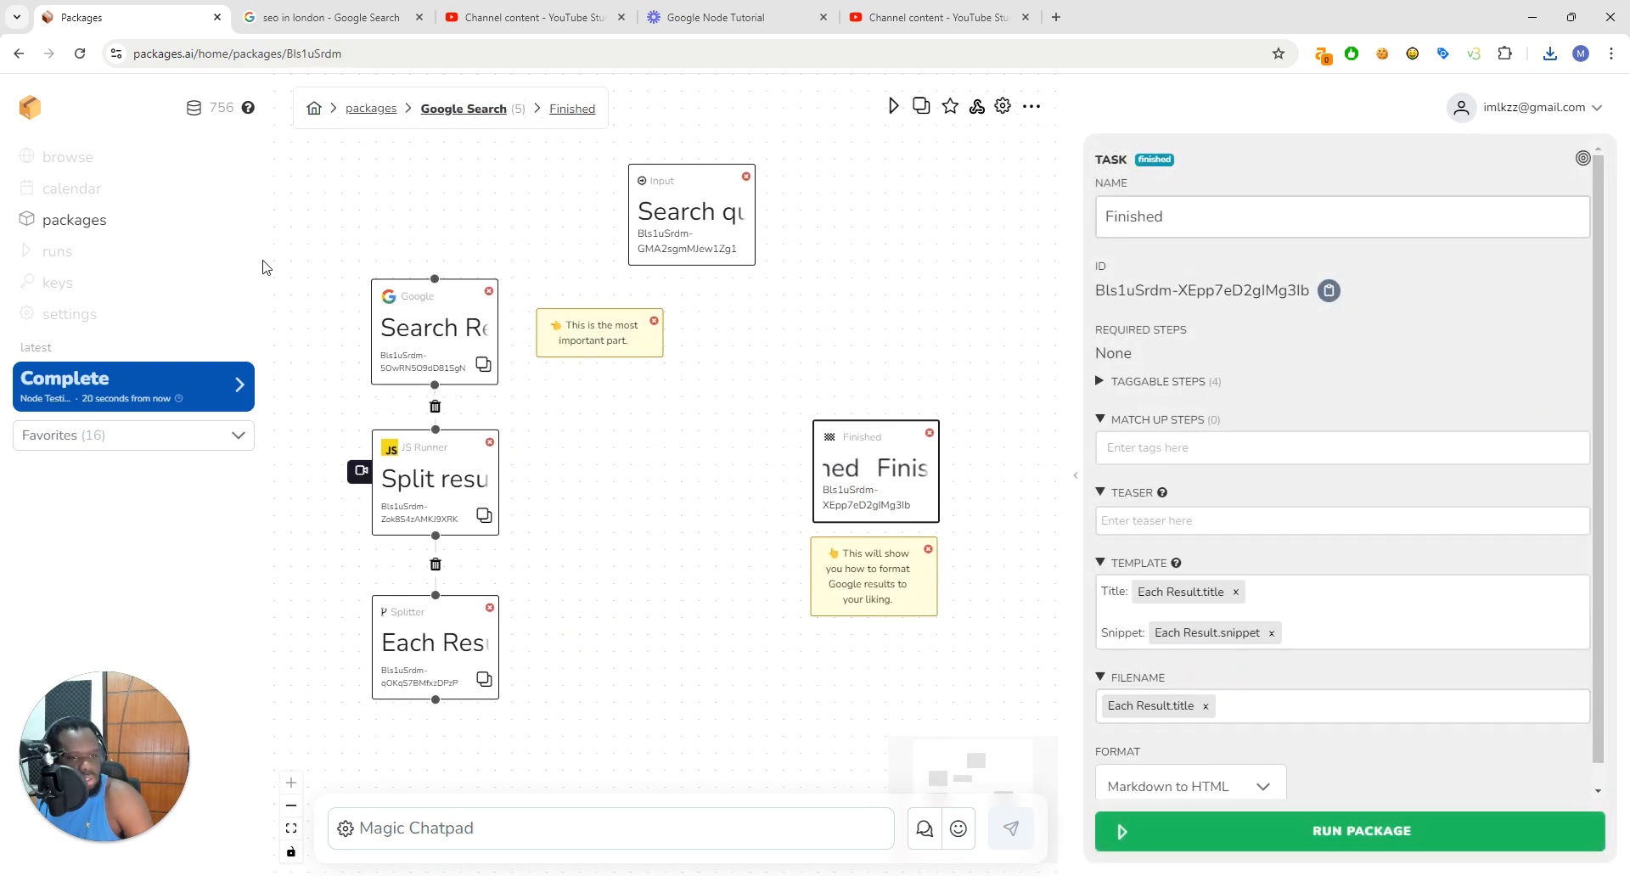
click(459, 109)
click(1030, 157)
click(18, 53)
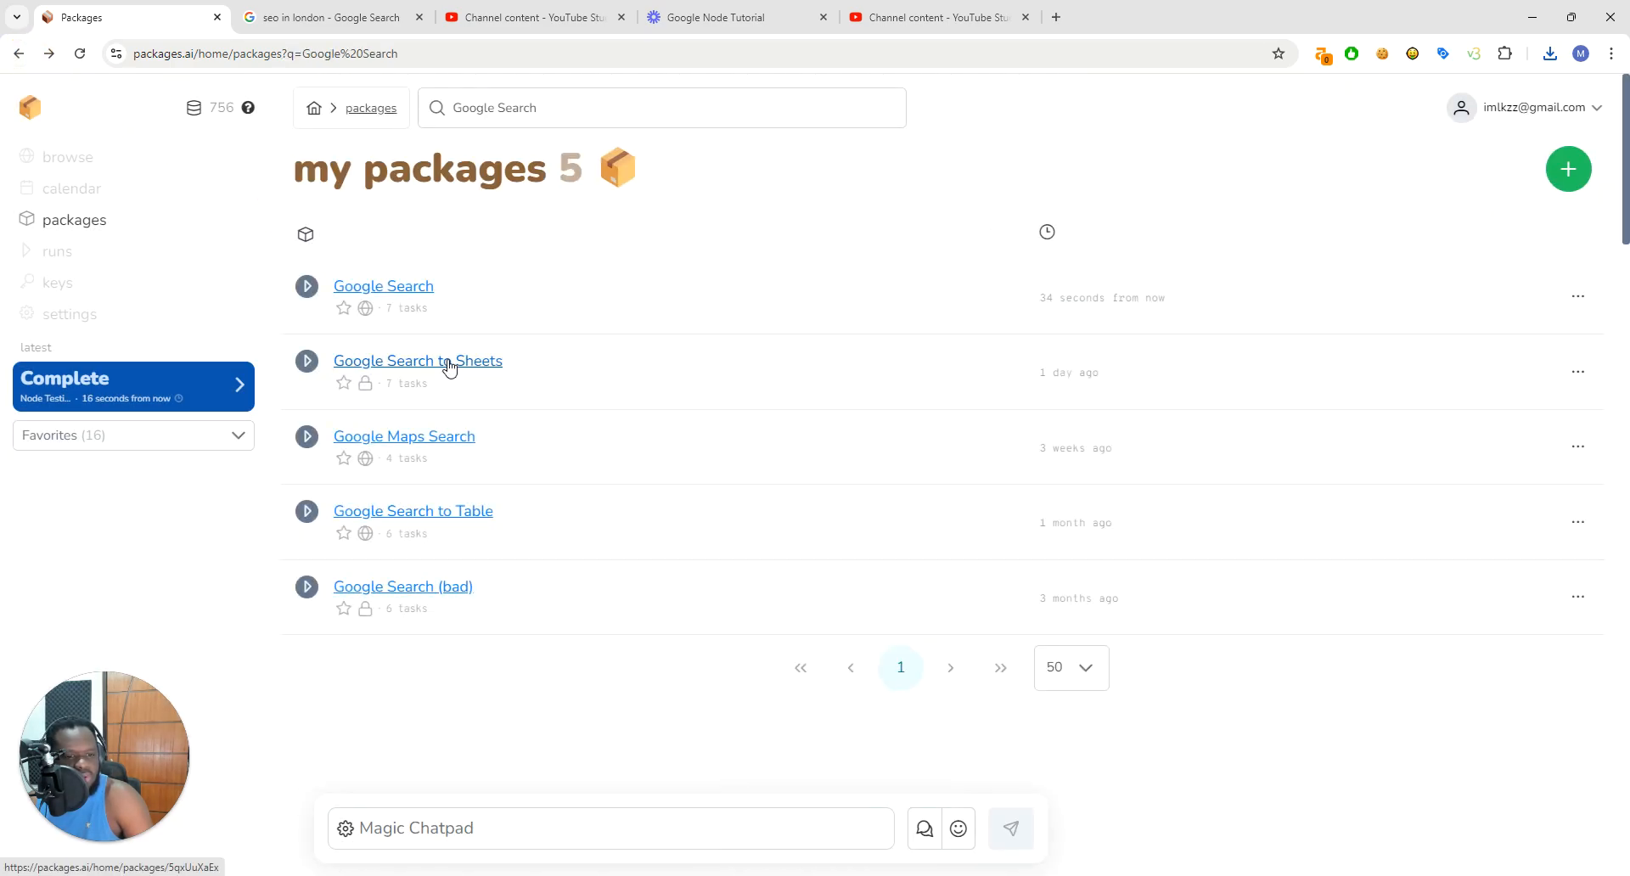
Step: Open the Google Search to Table package and show its Finished node's settings
click(433, 511)
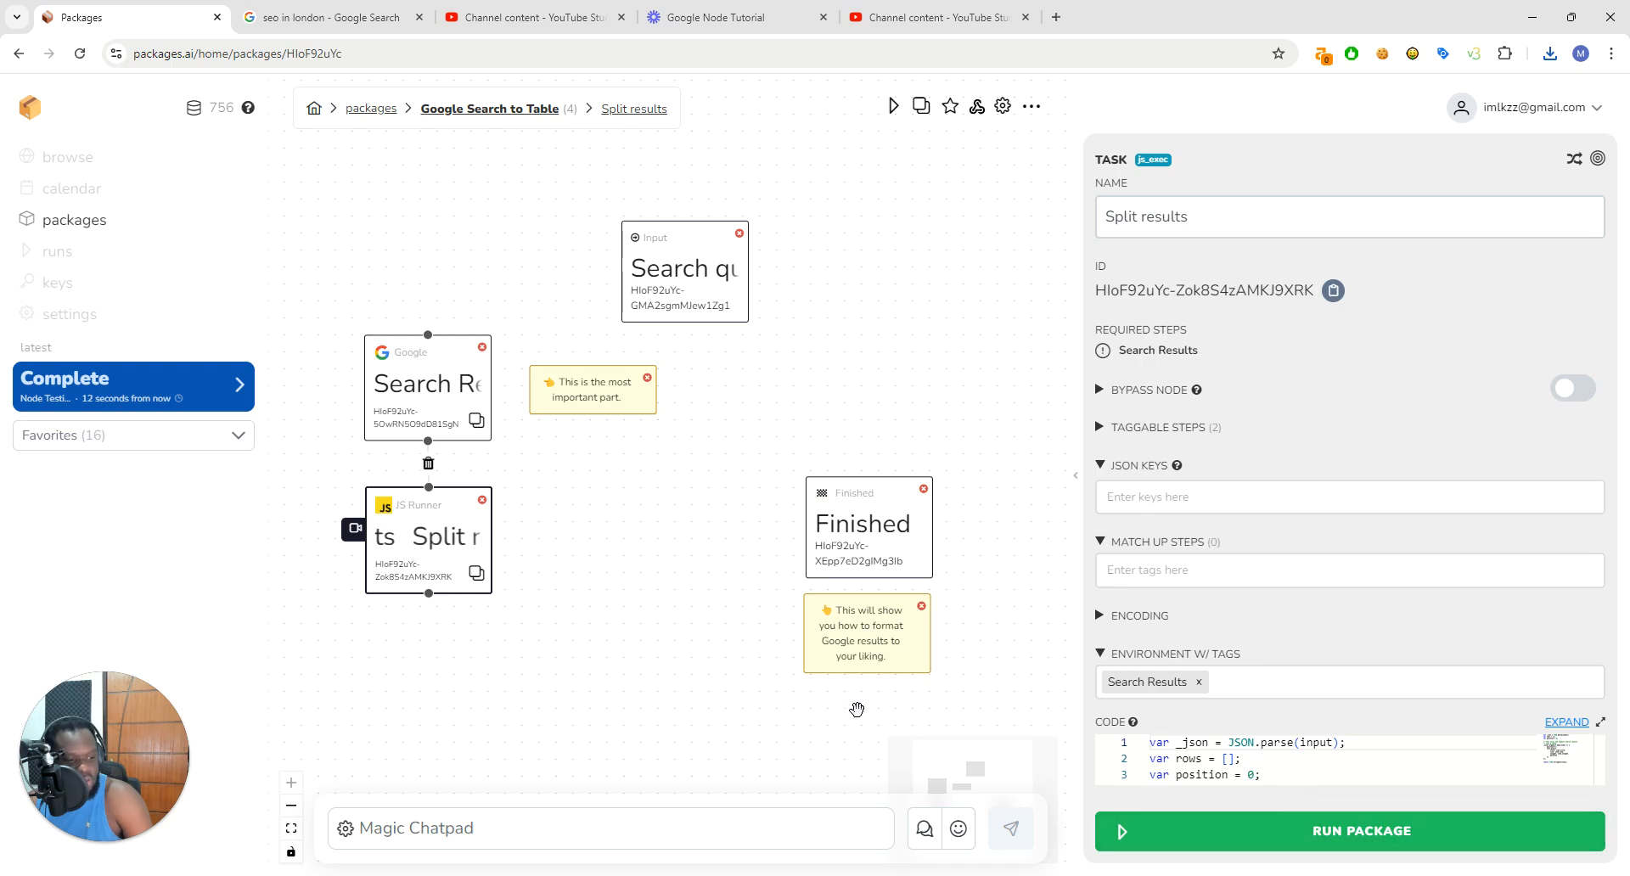
click(860, 528)
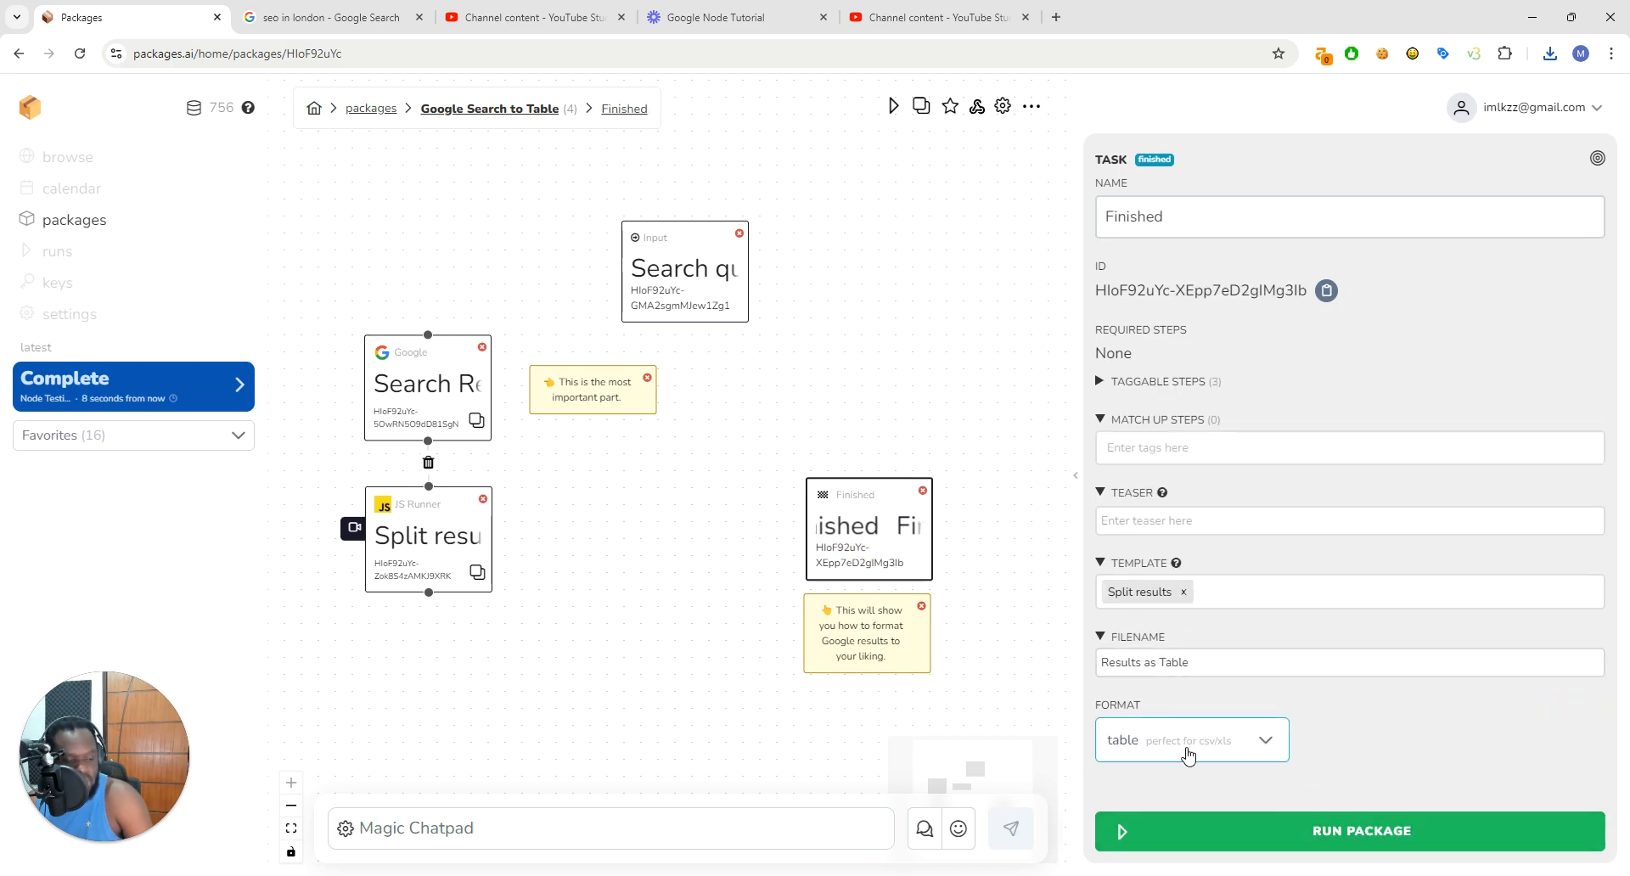
Step: Run the package with the search query "barbers in miami, FL", then view the run's table output and close it
click(1284, 831)
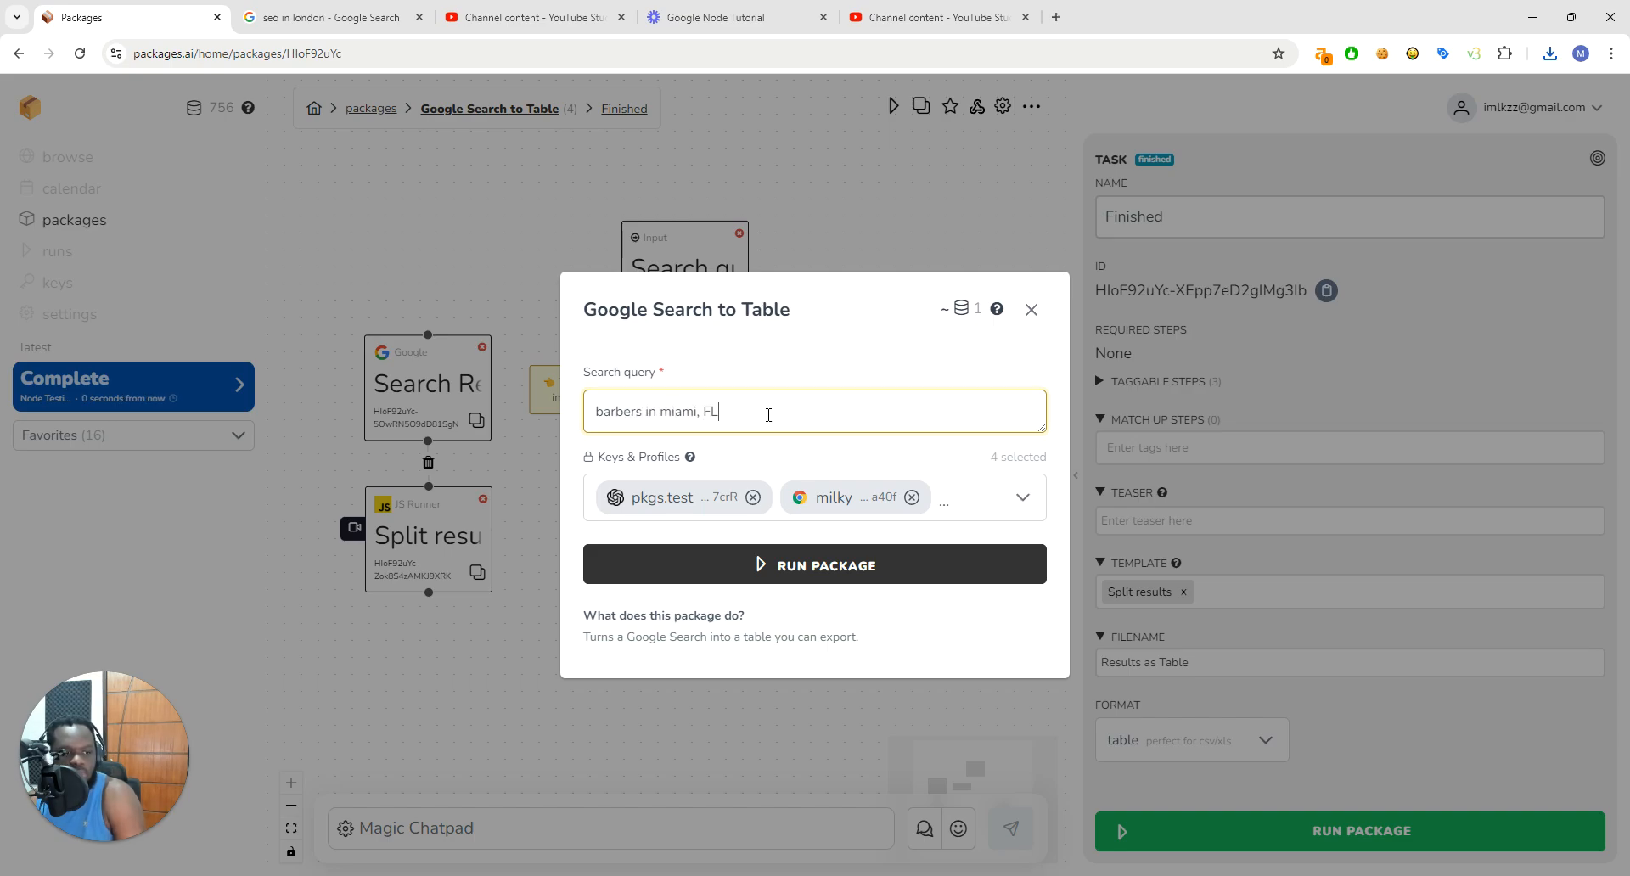
click(764, 564)
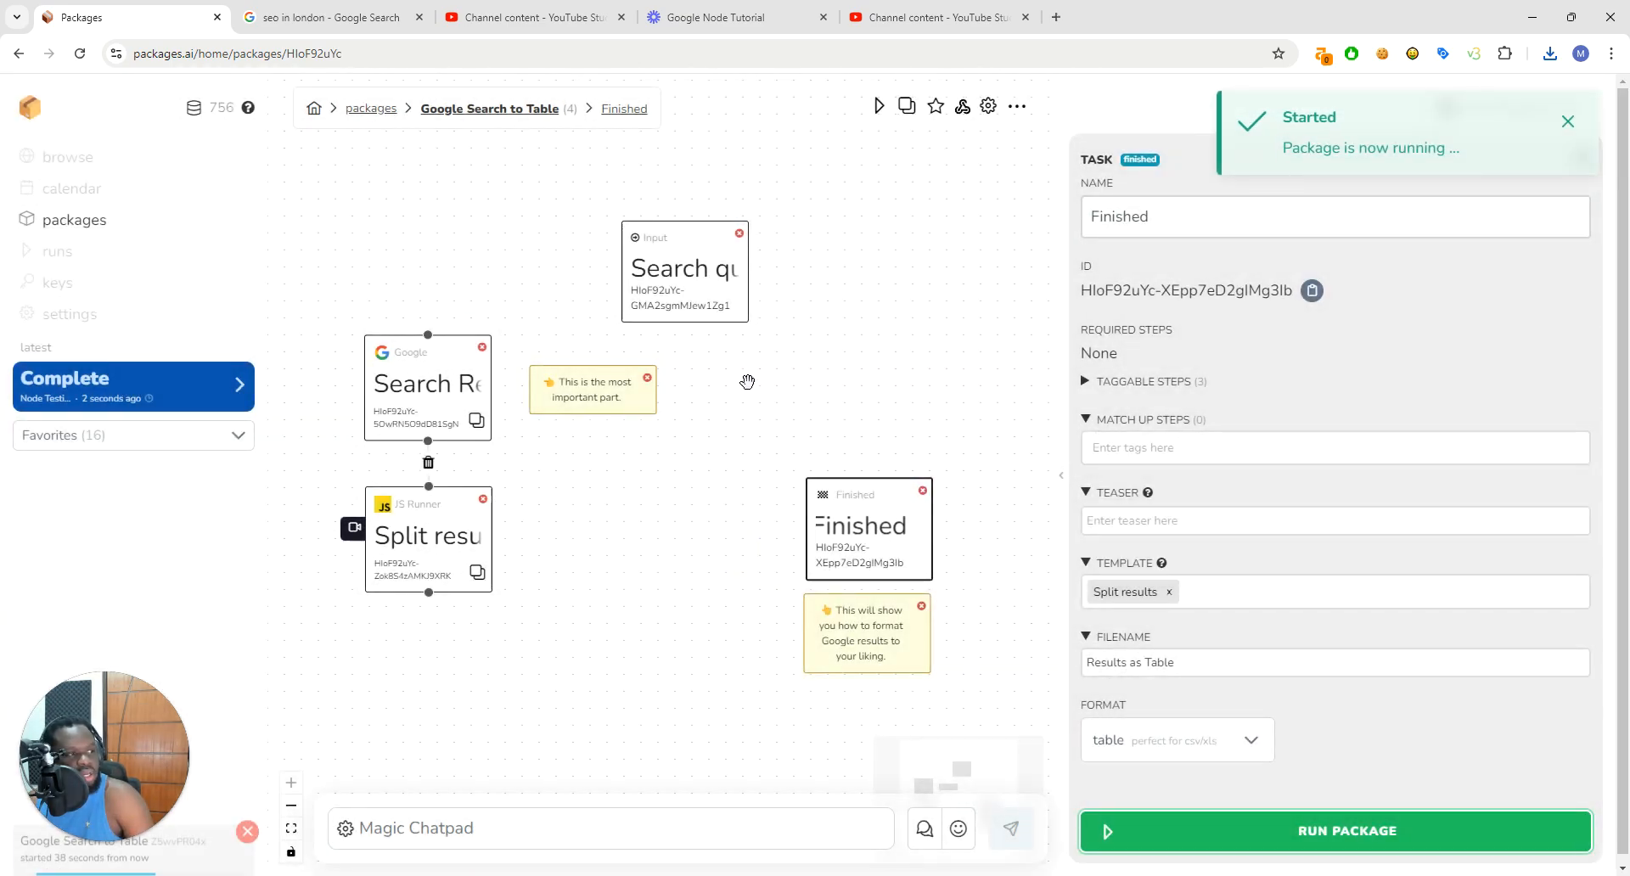
click(229, 386)
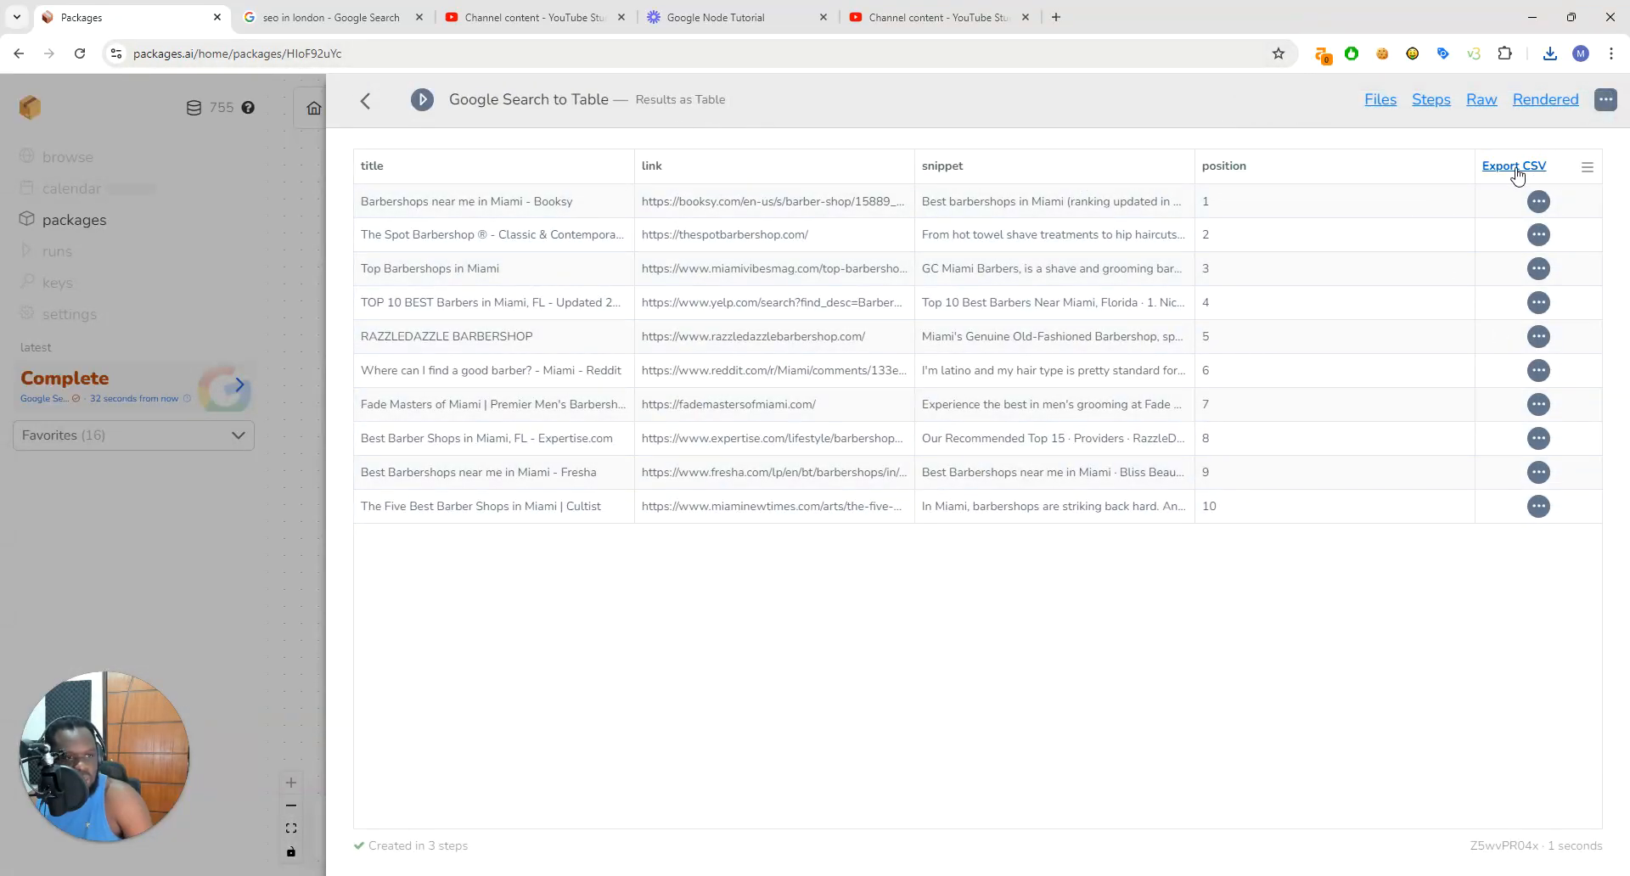
click(365, 100)
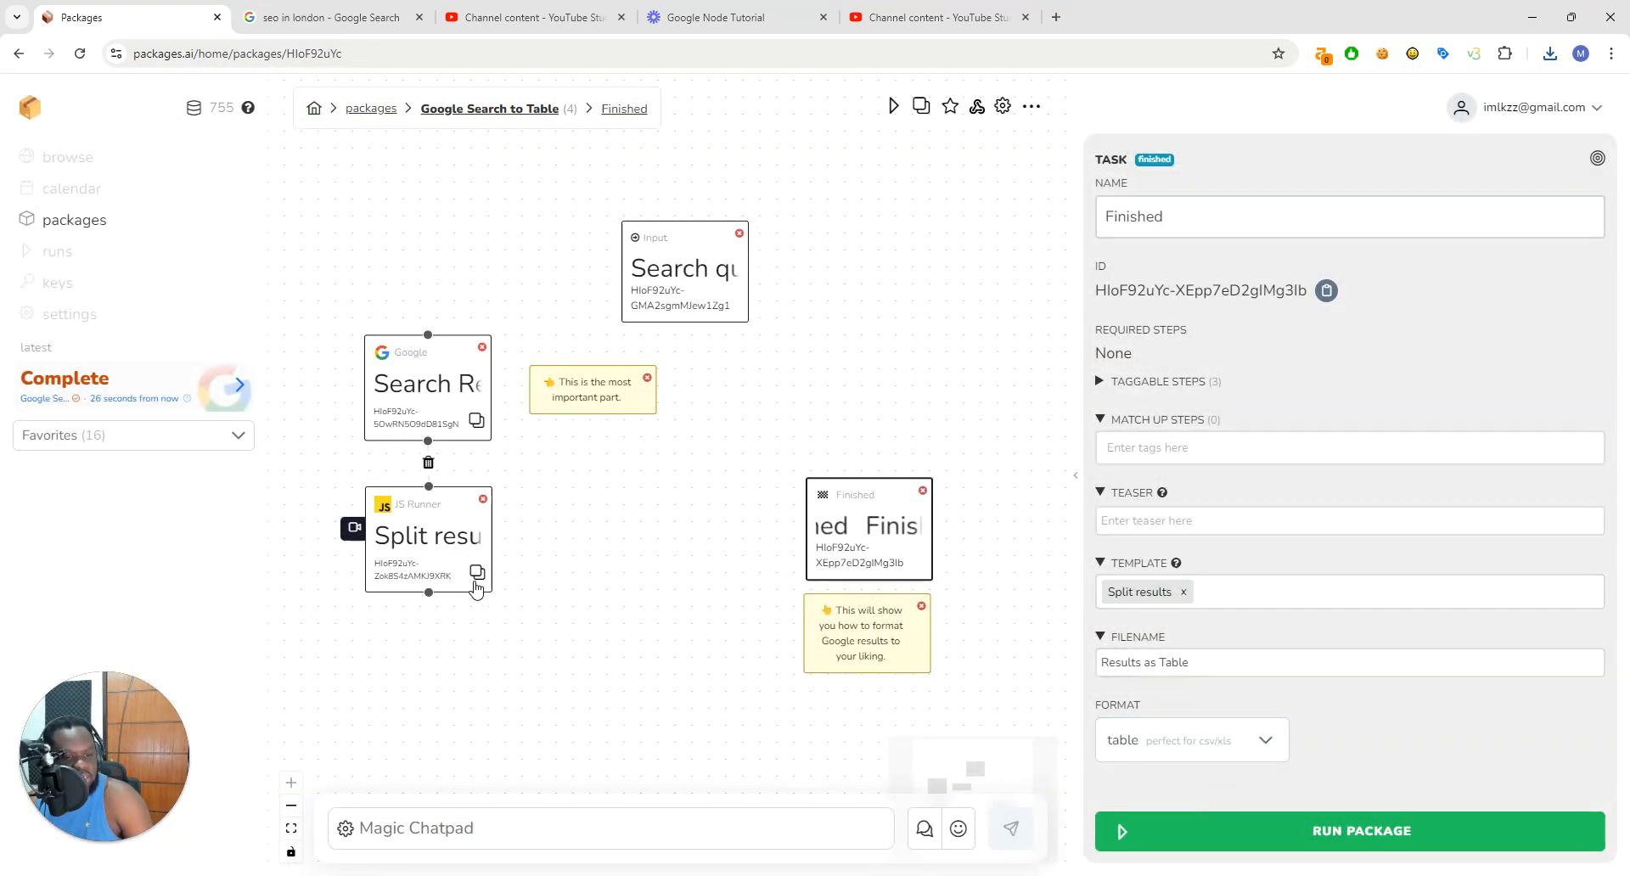
Step: View the Split results node's code in the expanded editor and close it
click(443, 541)
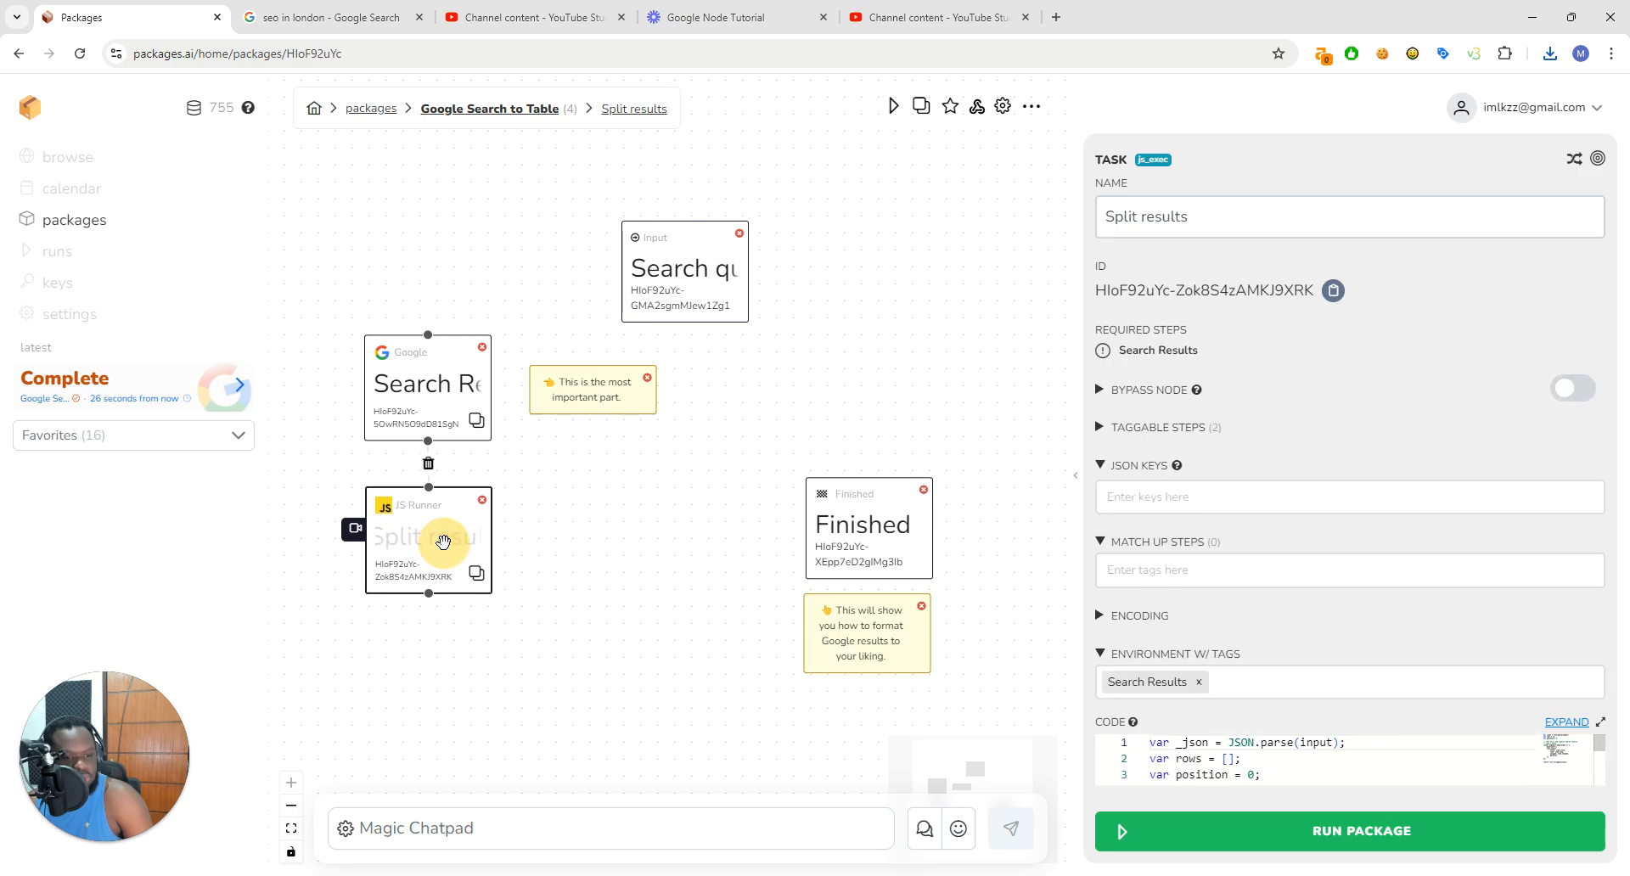
click(1566, 723)
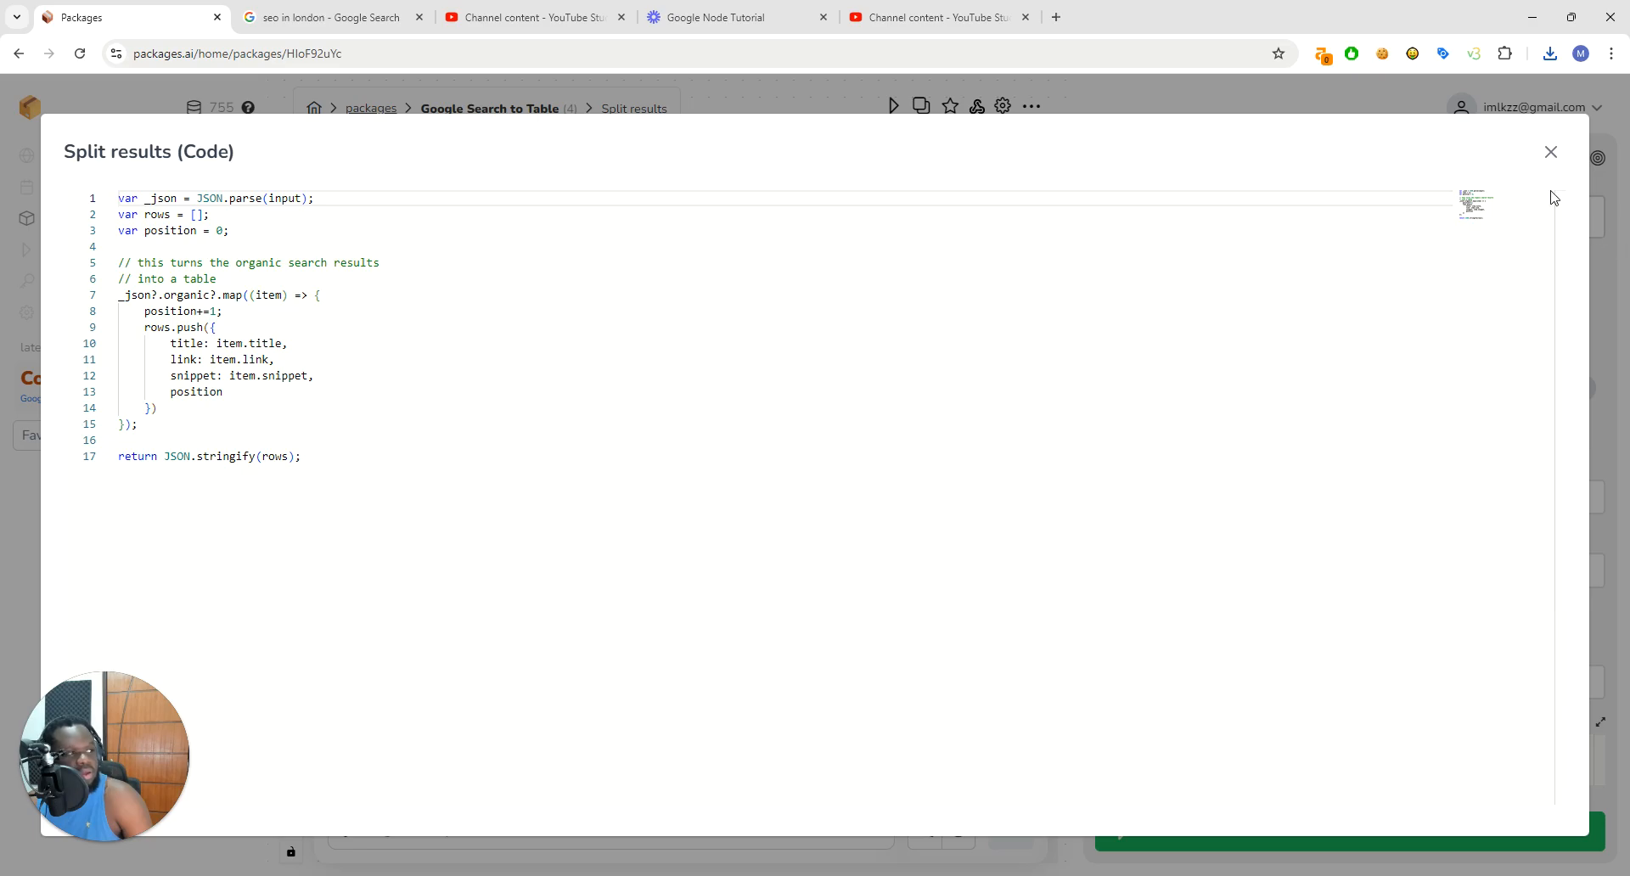
click(1551, 153)
Step: Return to the full packages list and open the Node Testing 3 package
click(93, 216)
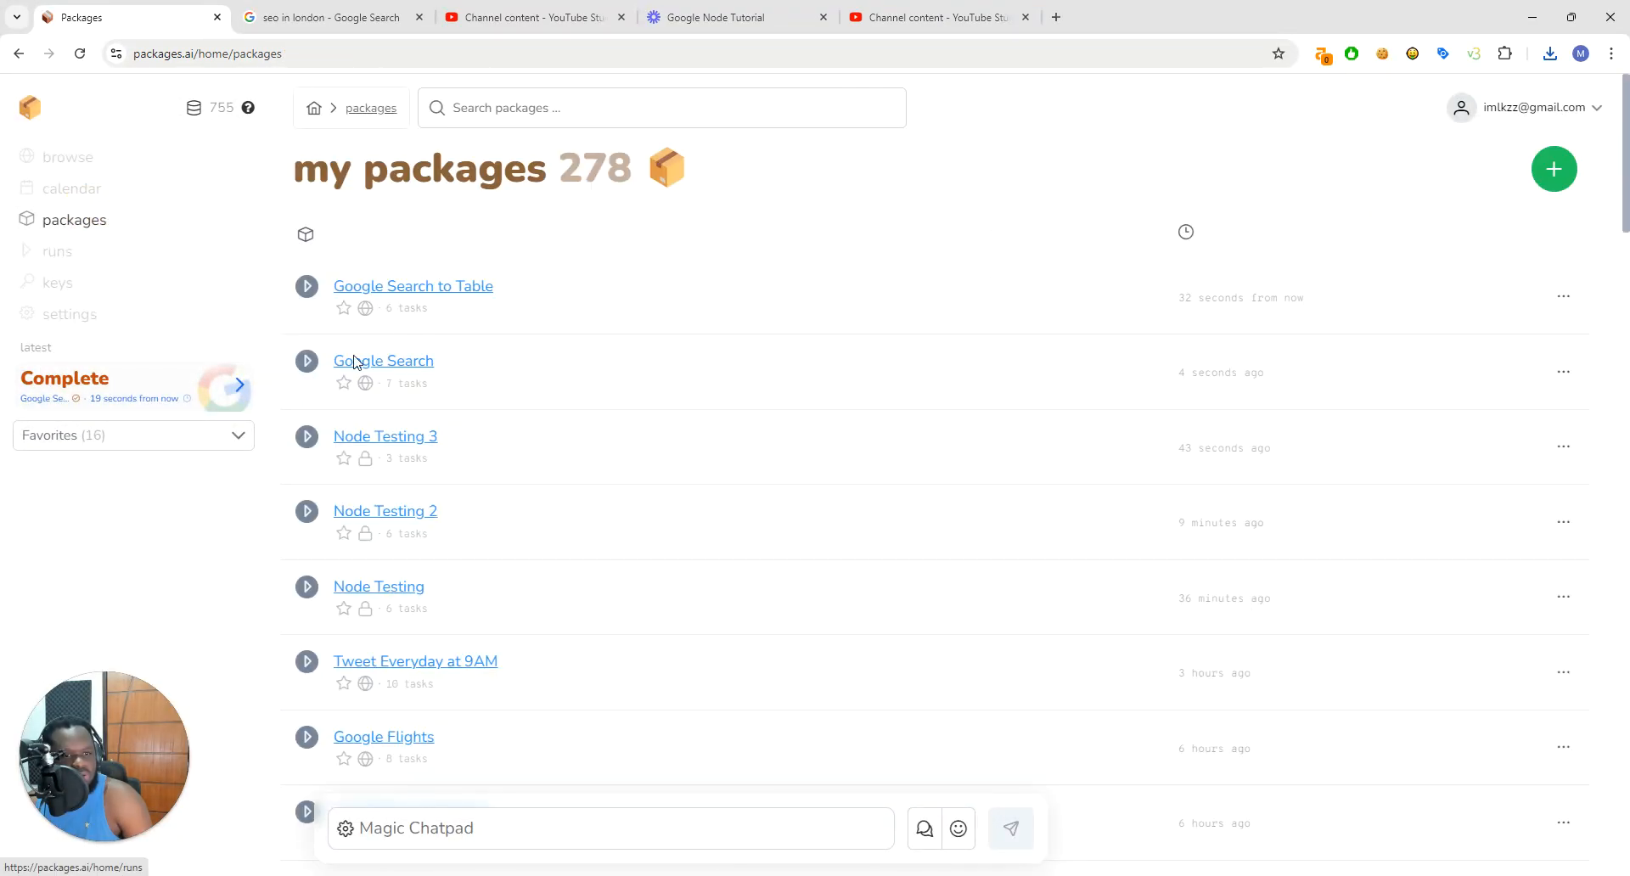
click(61, 397)
click(365, 100)
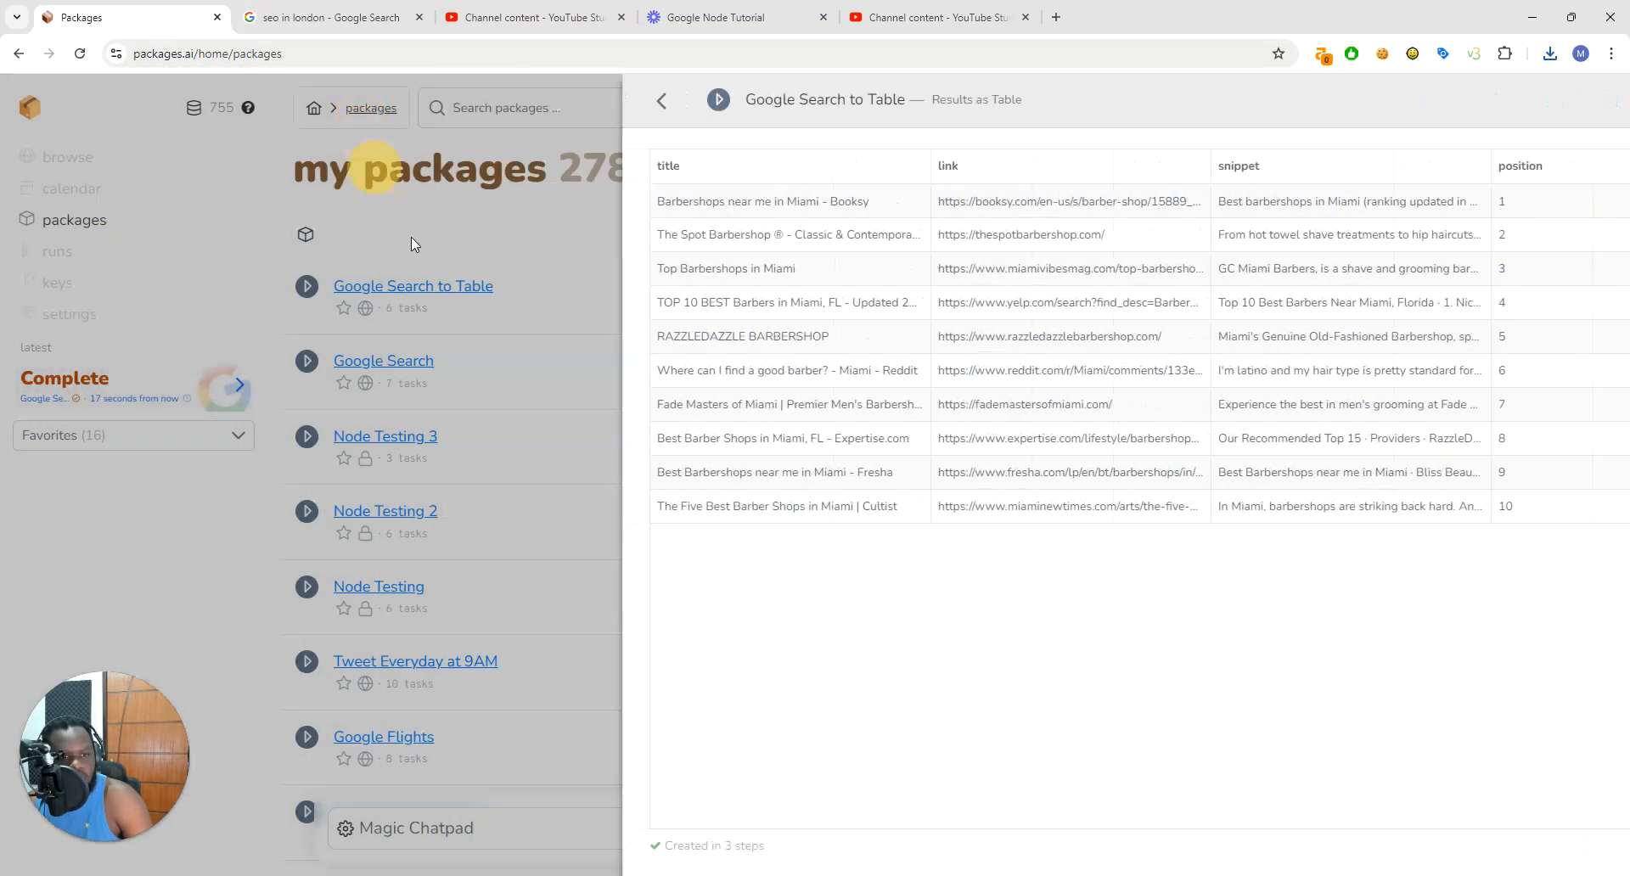
click(429, 436)
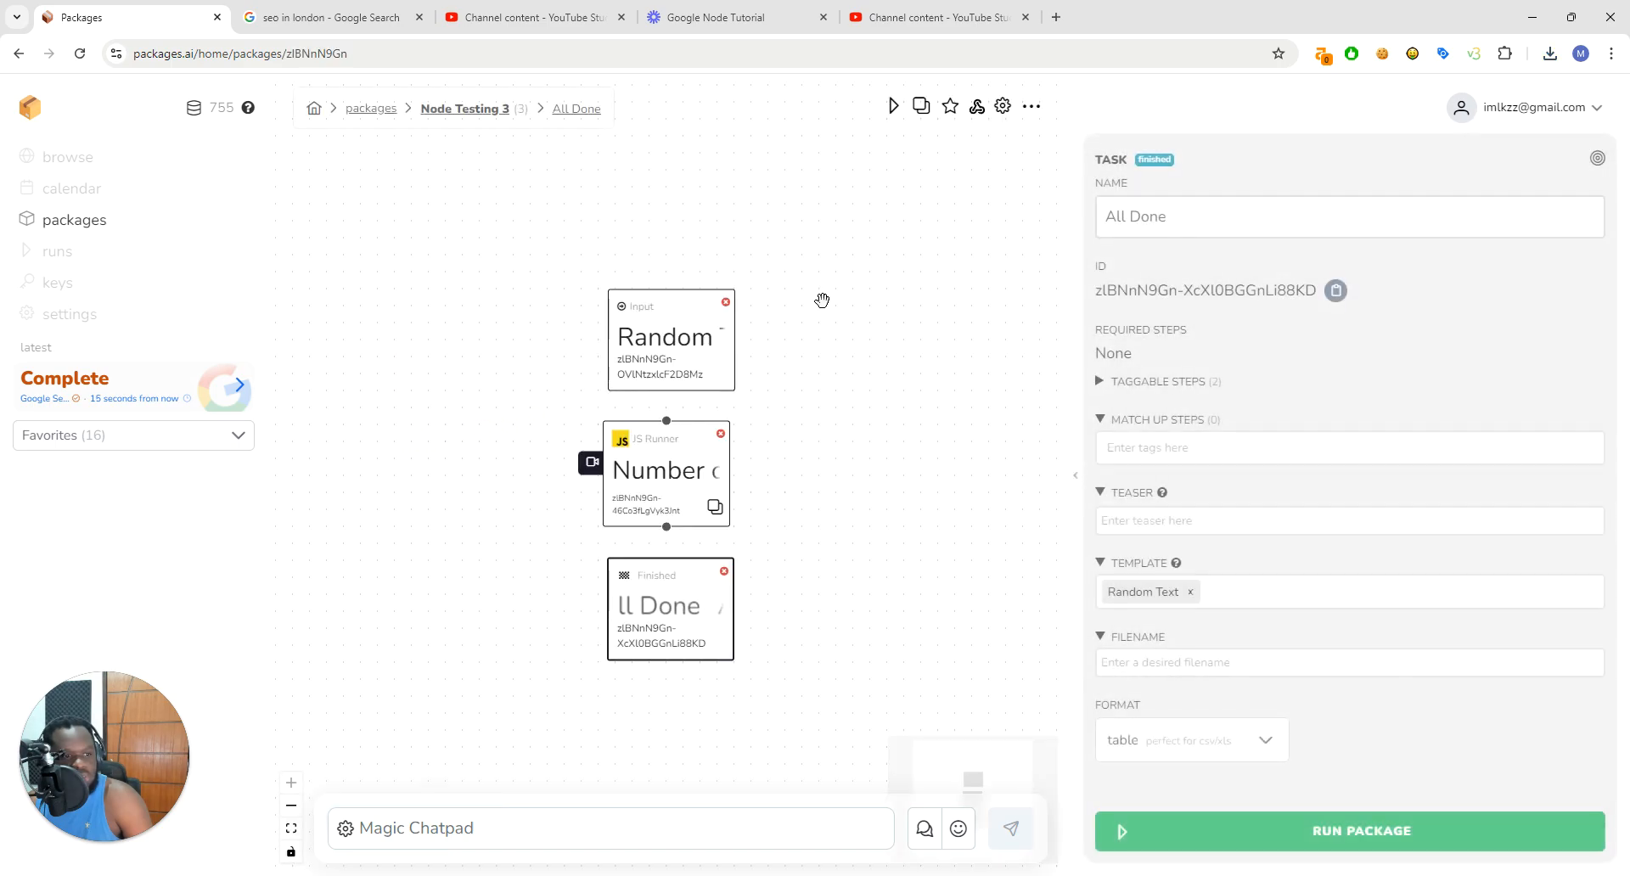
Step: Look through the All Done node's output format options without changing the selection, then deselect the node
click(1190, 758)
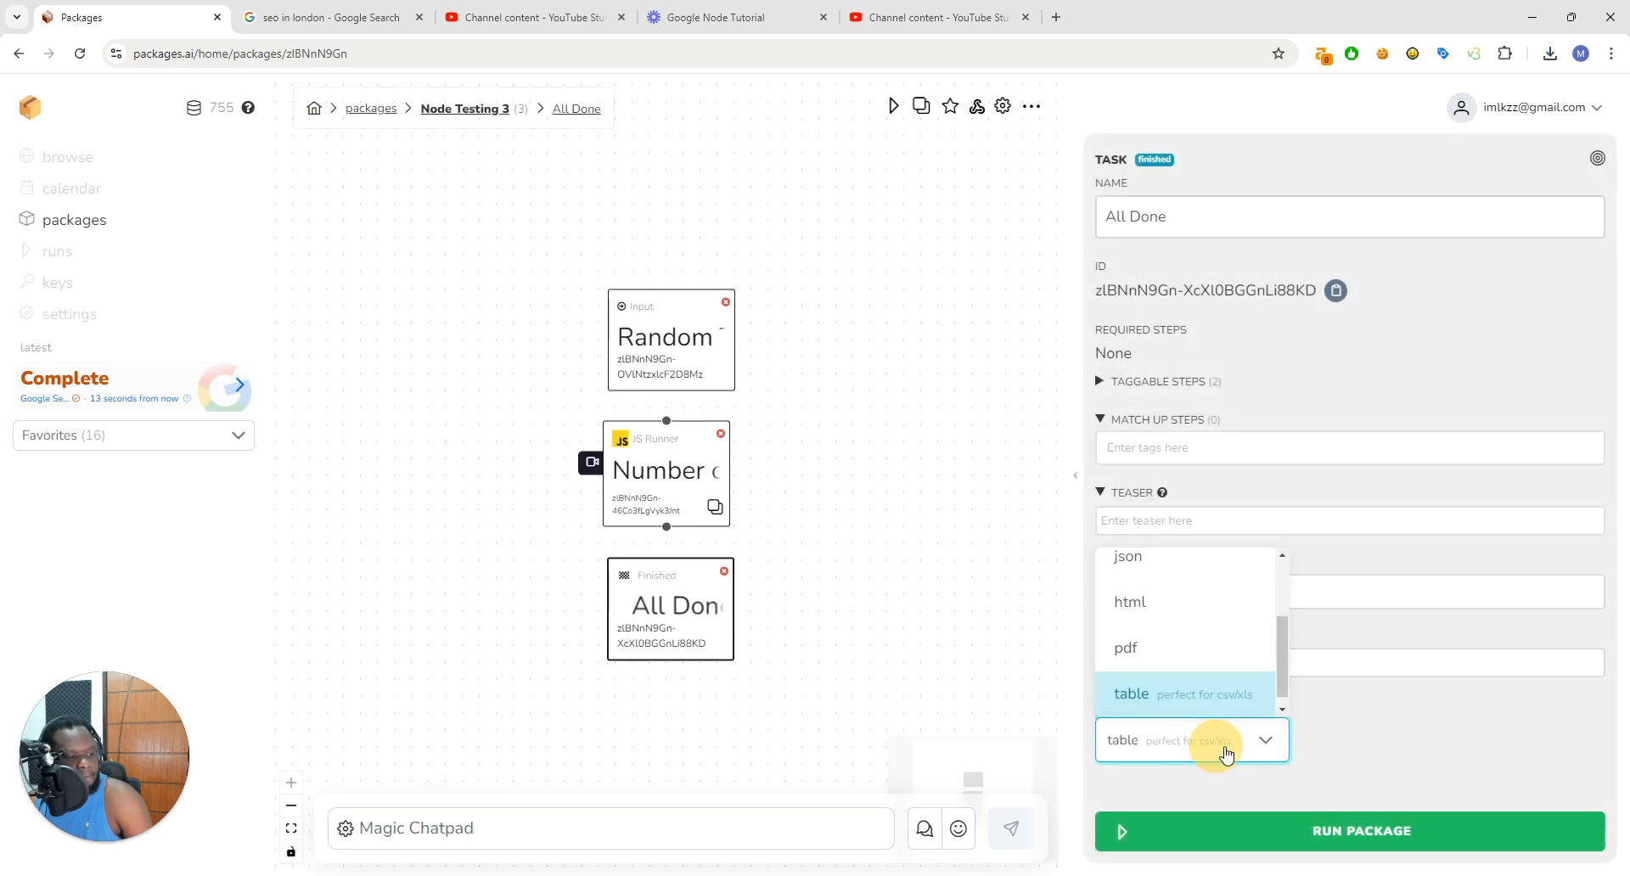
drag(1283, 671, 1291, 581)
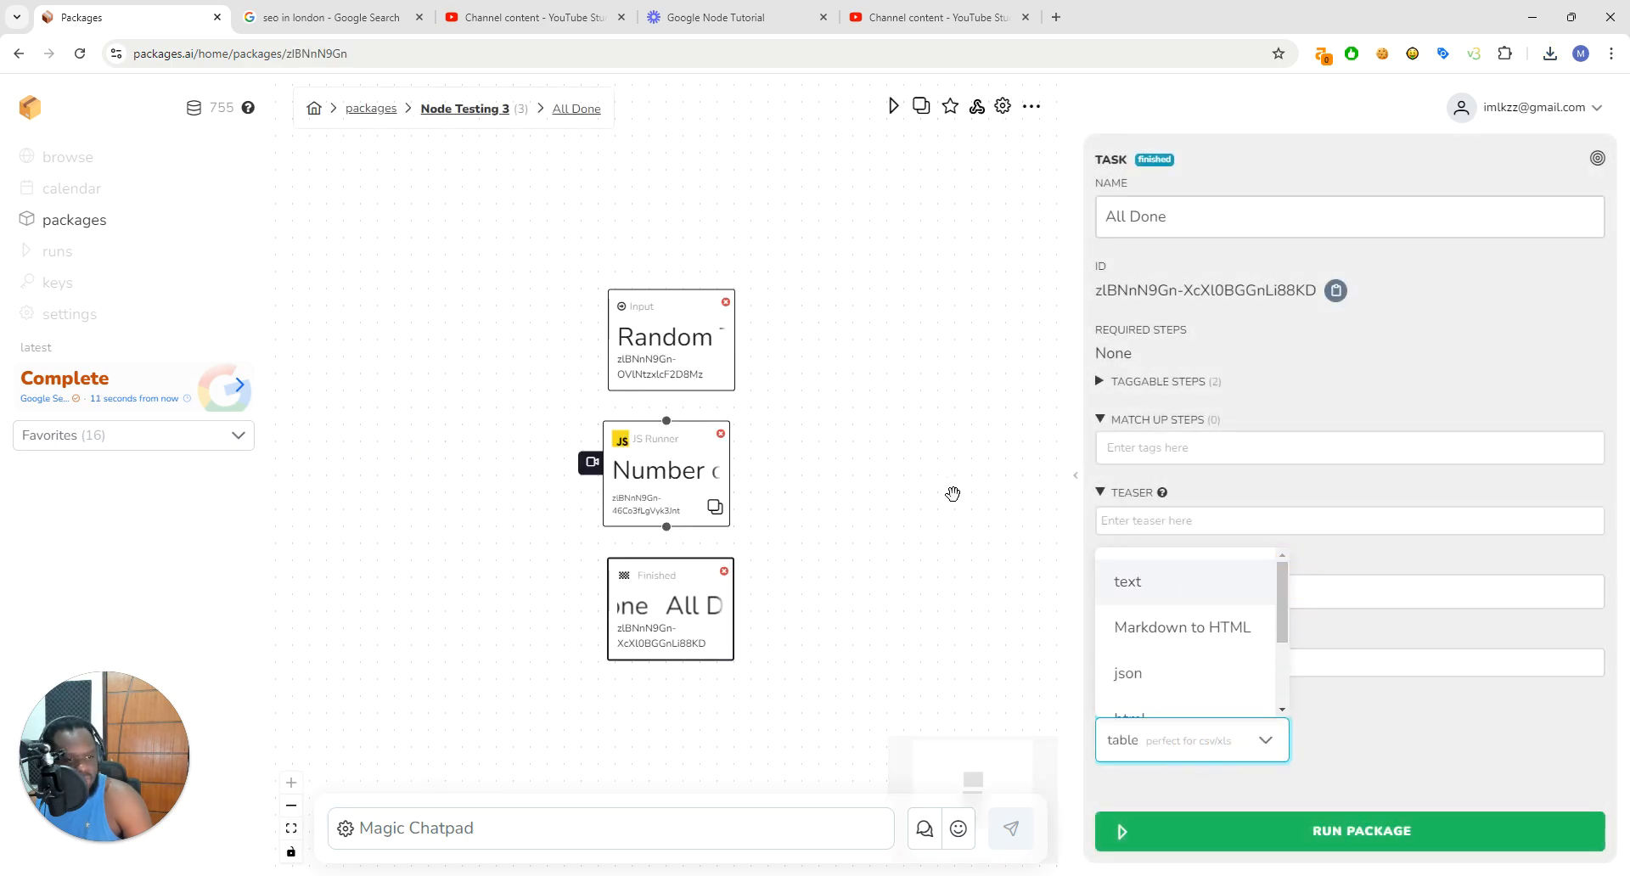
click(919, 455)
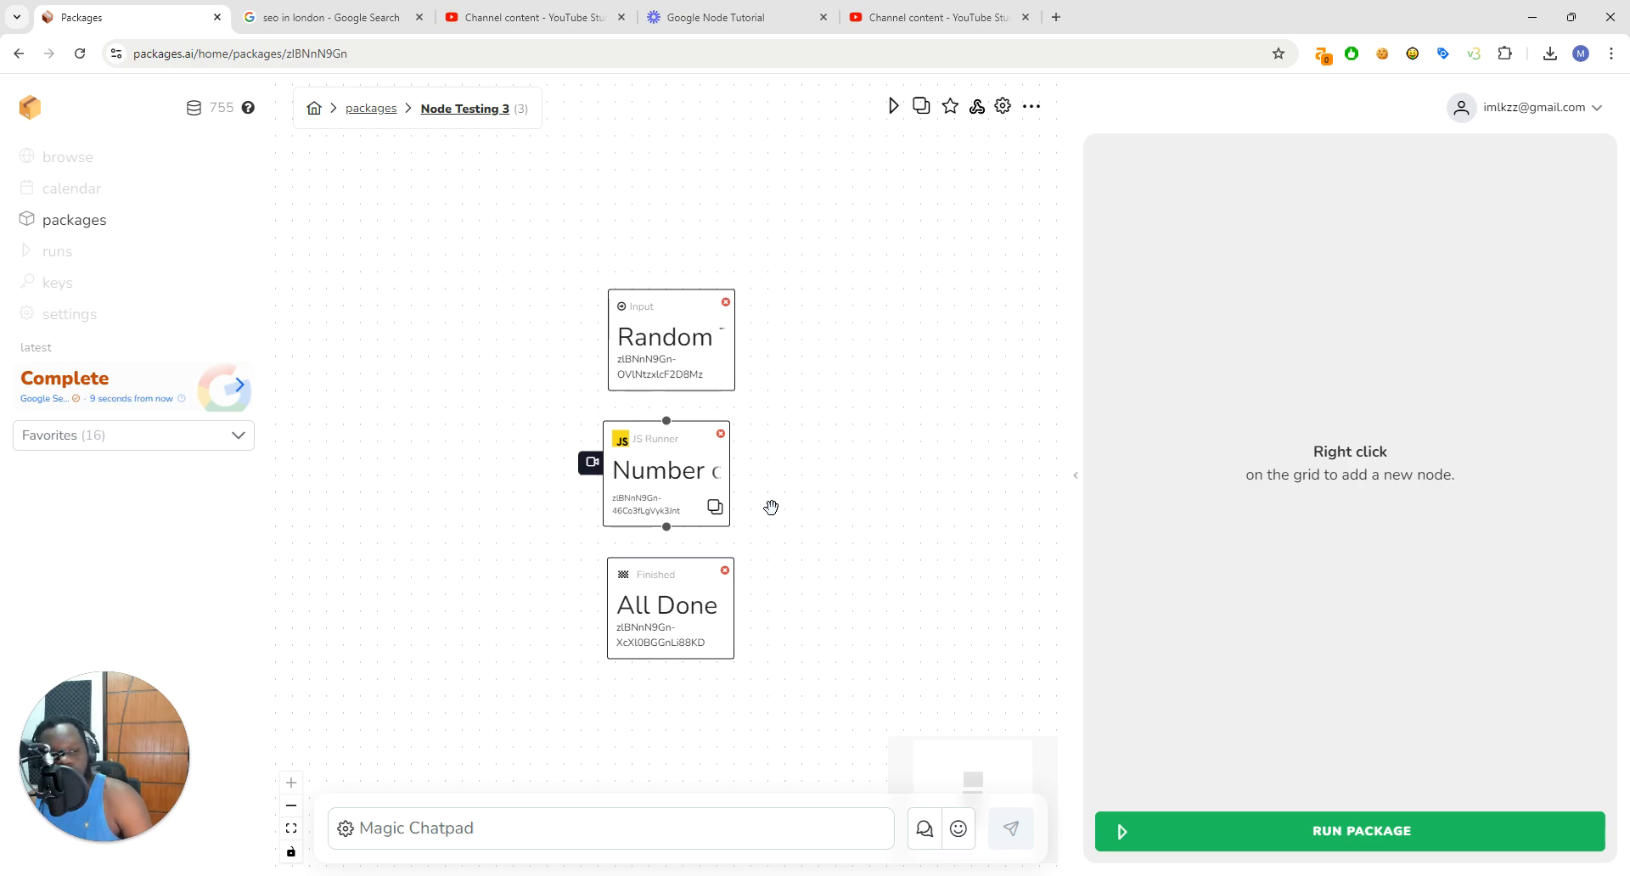
Step: Select the All Done node and review its template and filename fields
click(655, 609)
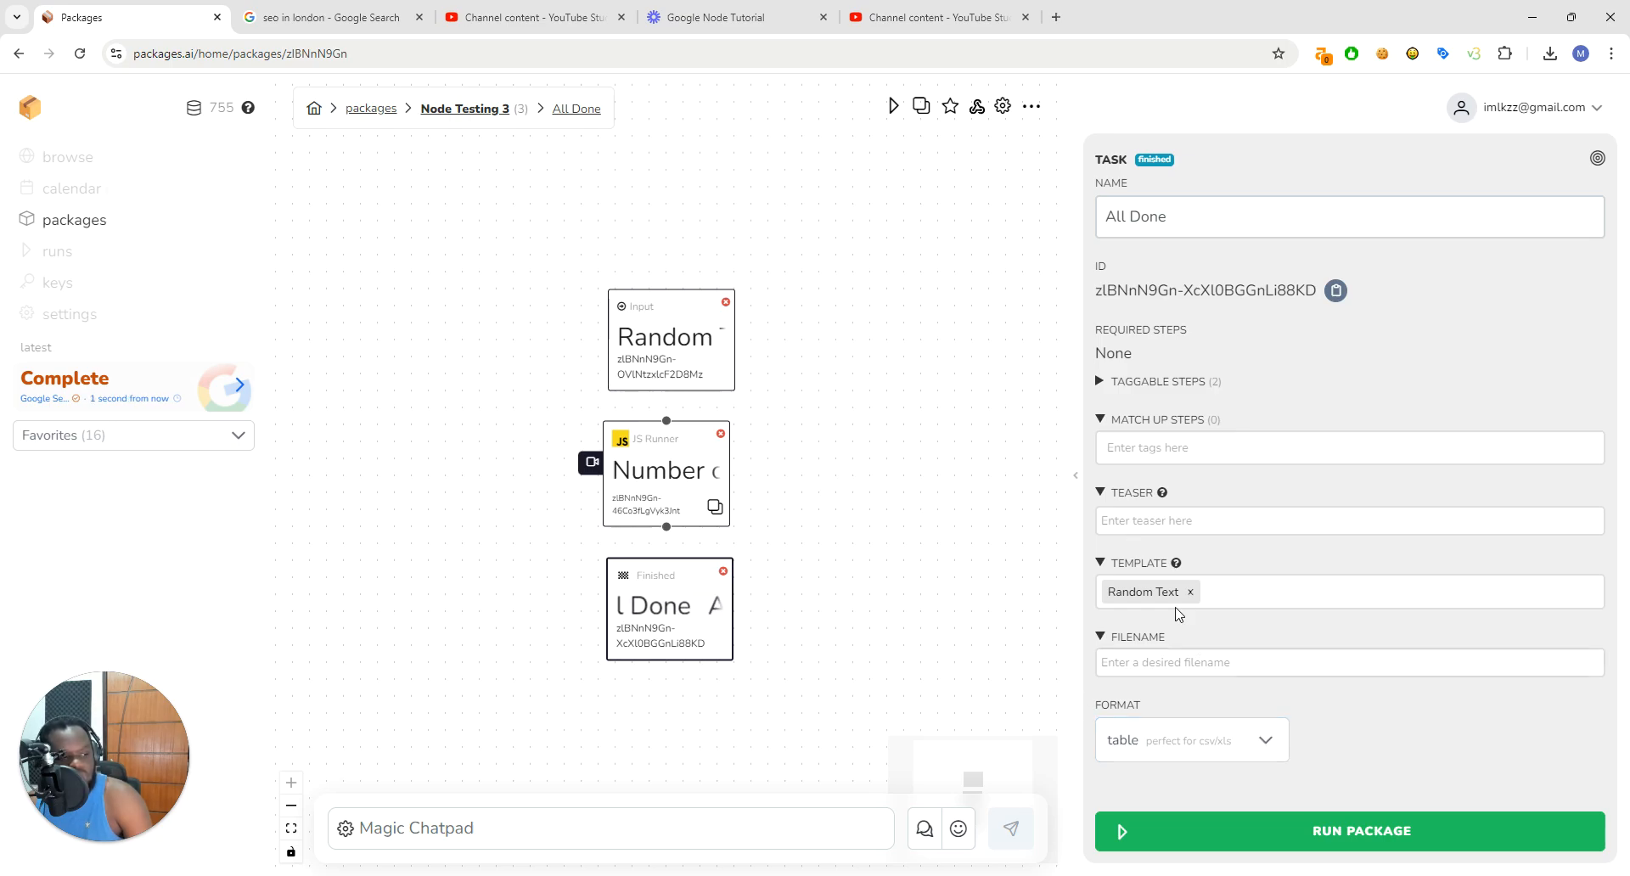
click(1233, 592)
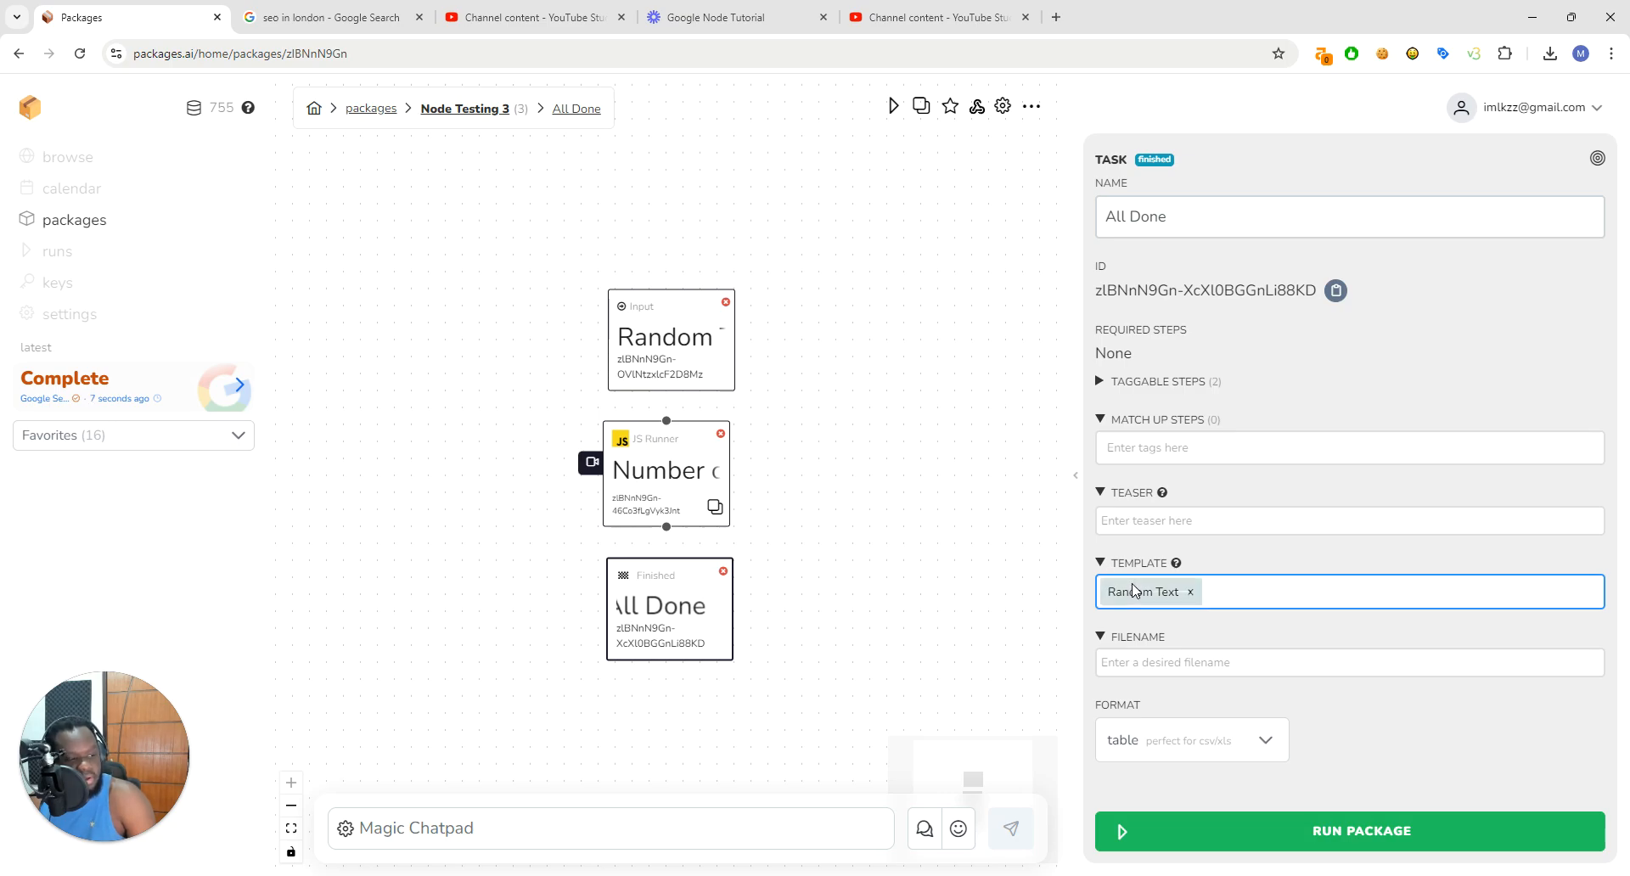
click(1205, 661)
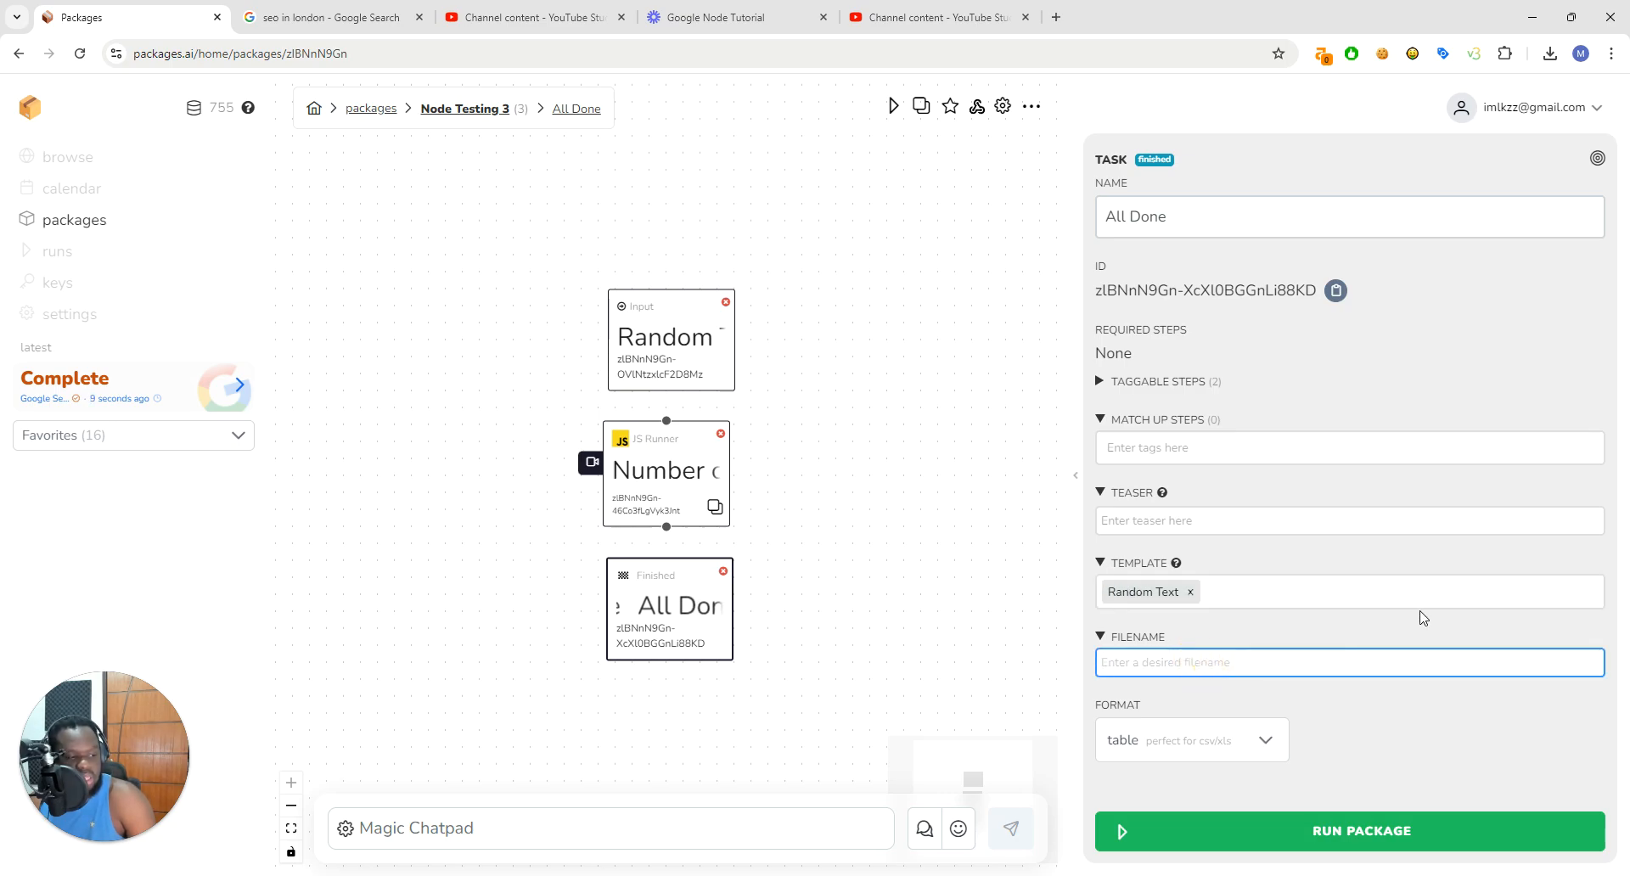